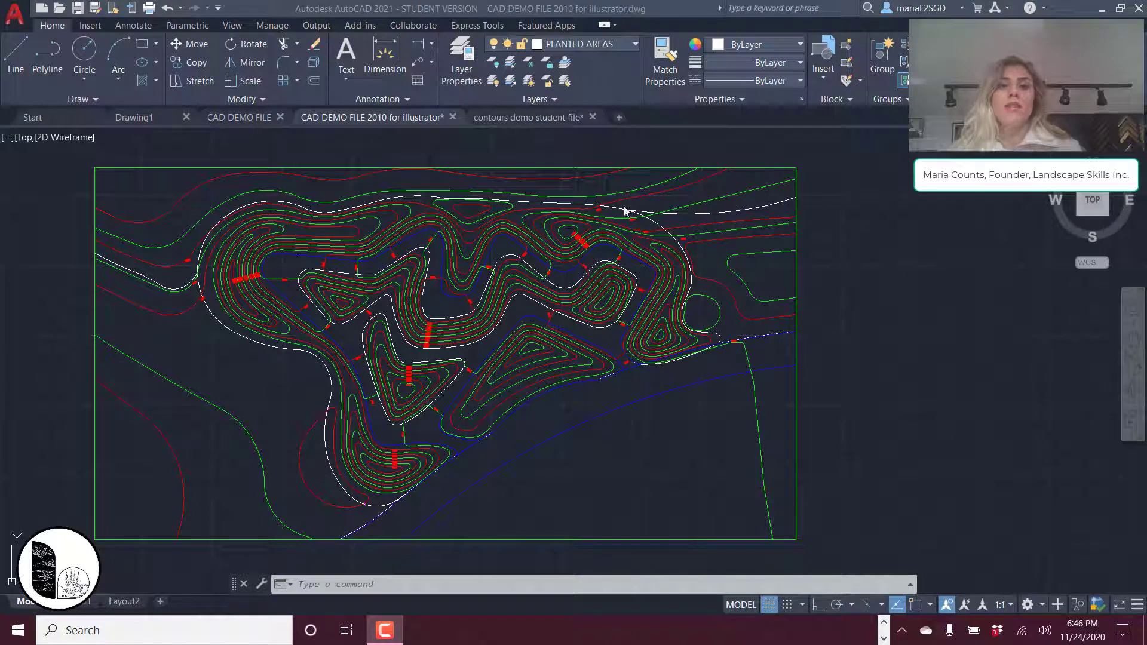
left_click(708, 212)
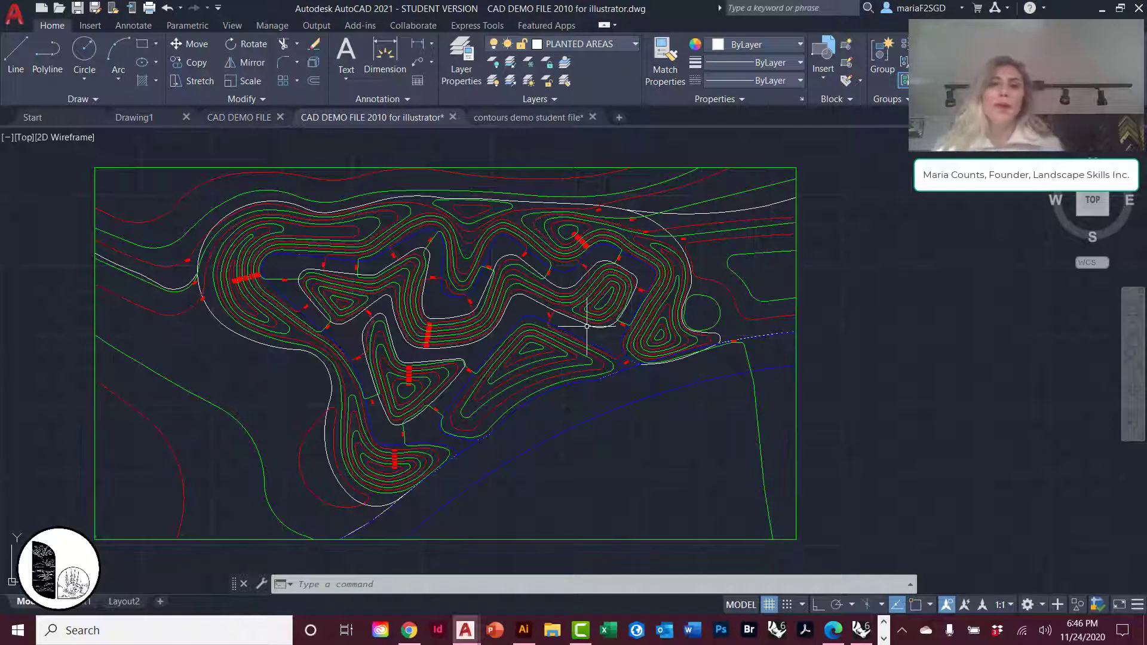
scroll(587, 327, "up", 2)
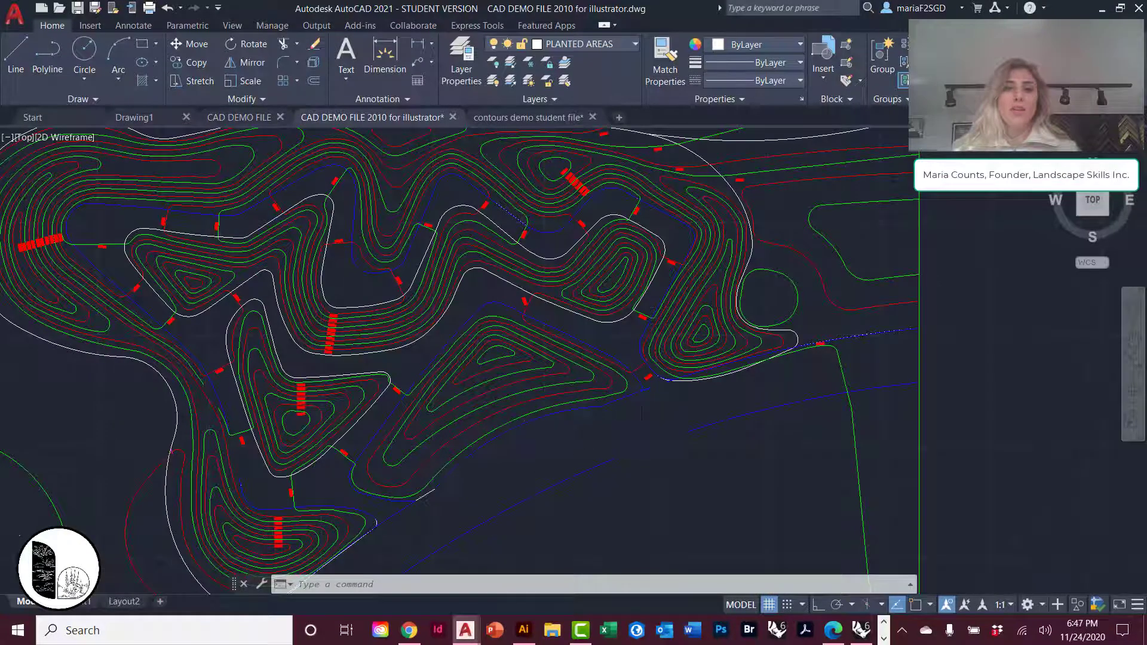
scroll(387, 427, "down", 4)
scroll(371, 413, "up", 2)
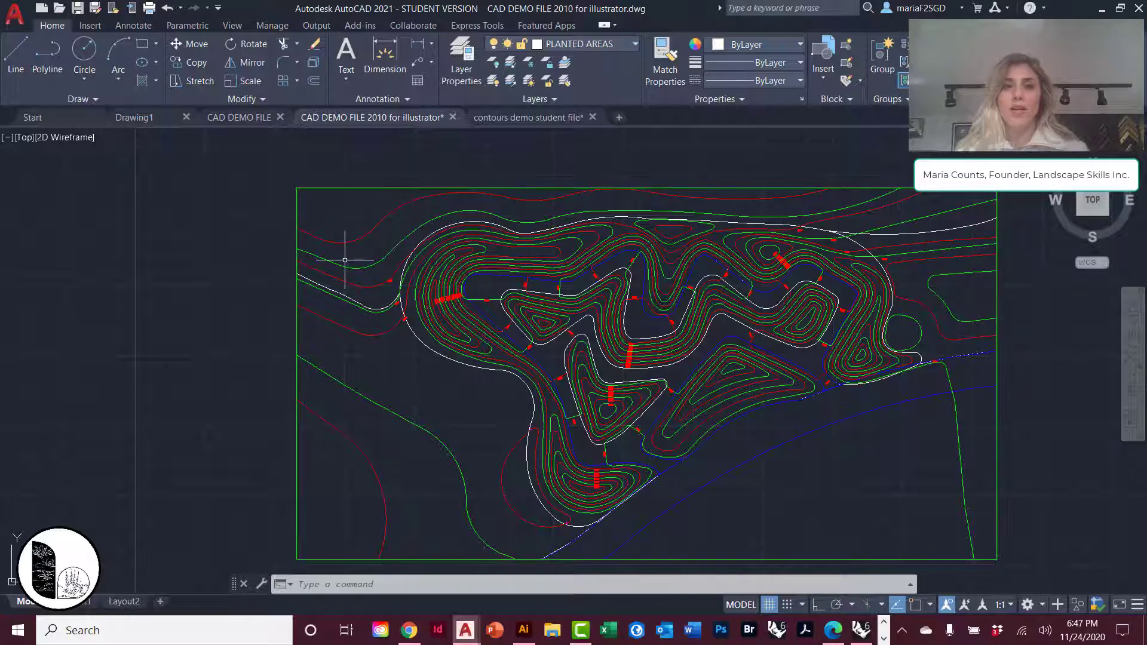
Create a new layer named extents and make it the current layer.
type("lay")
key("Return")
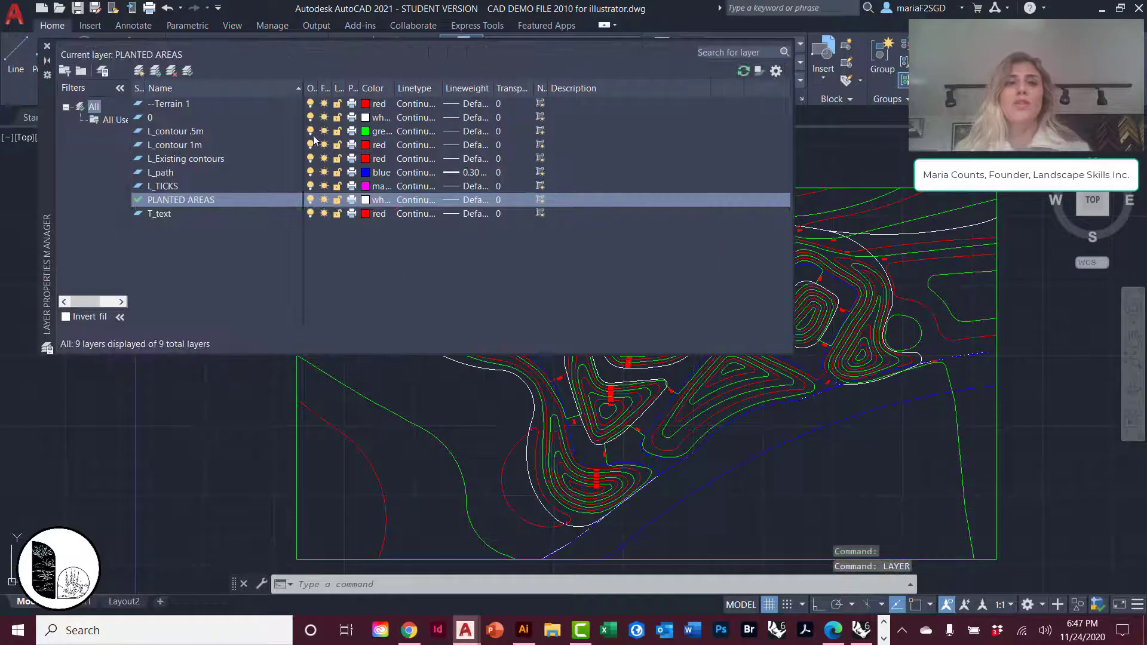
left_click(138, 70)
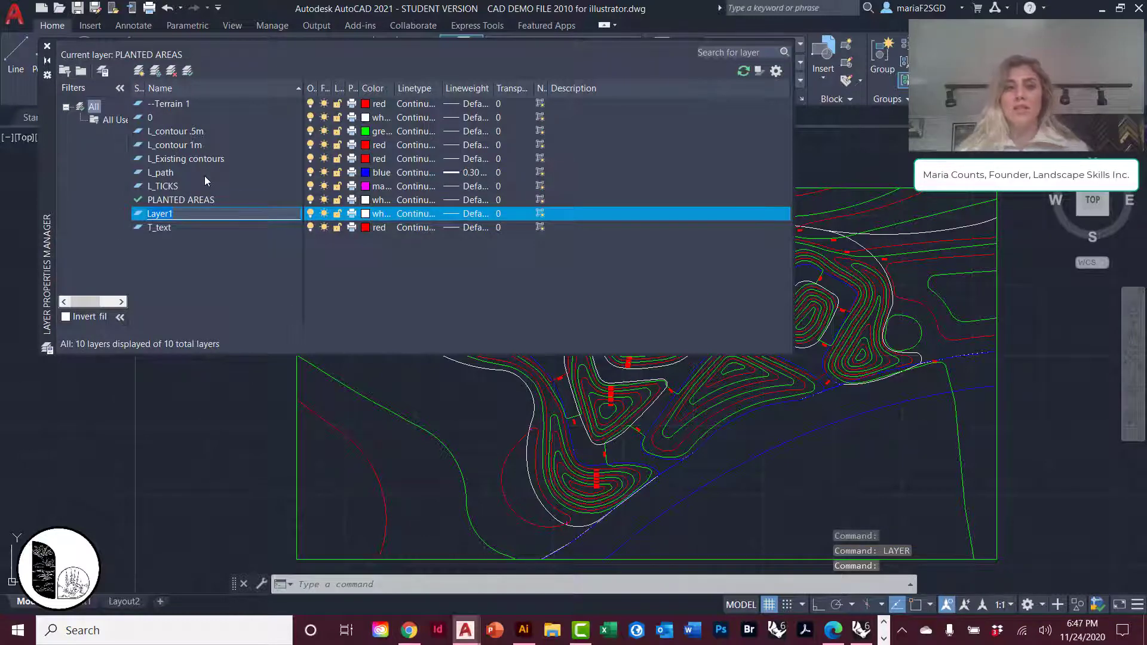
type("extent")
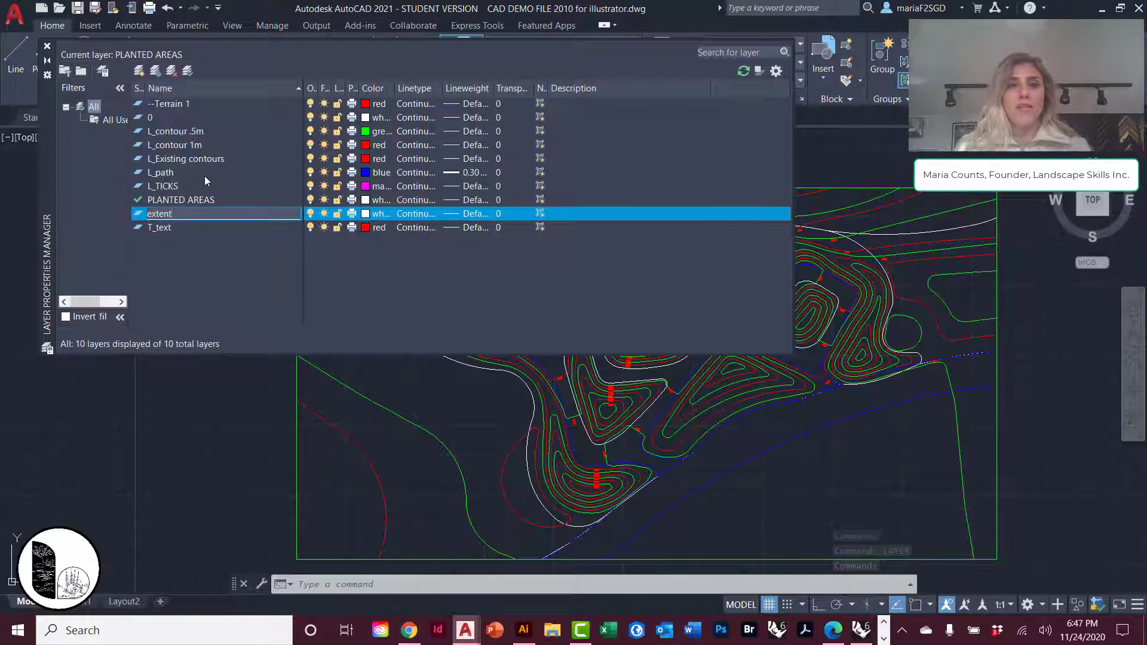
type("s")
key("Return")
double_click(214, 216)
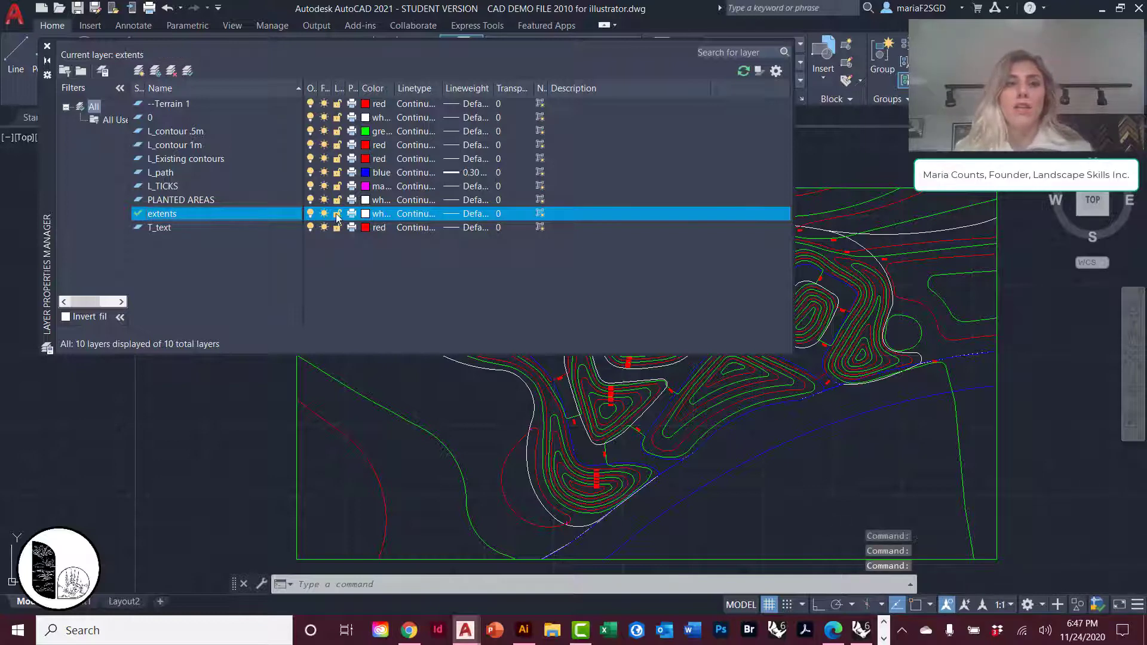
Set the extents layer's color to index color 44 and close the layer manager.
left_click(365, 216)
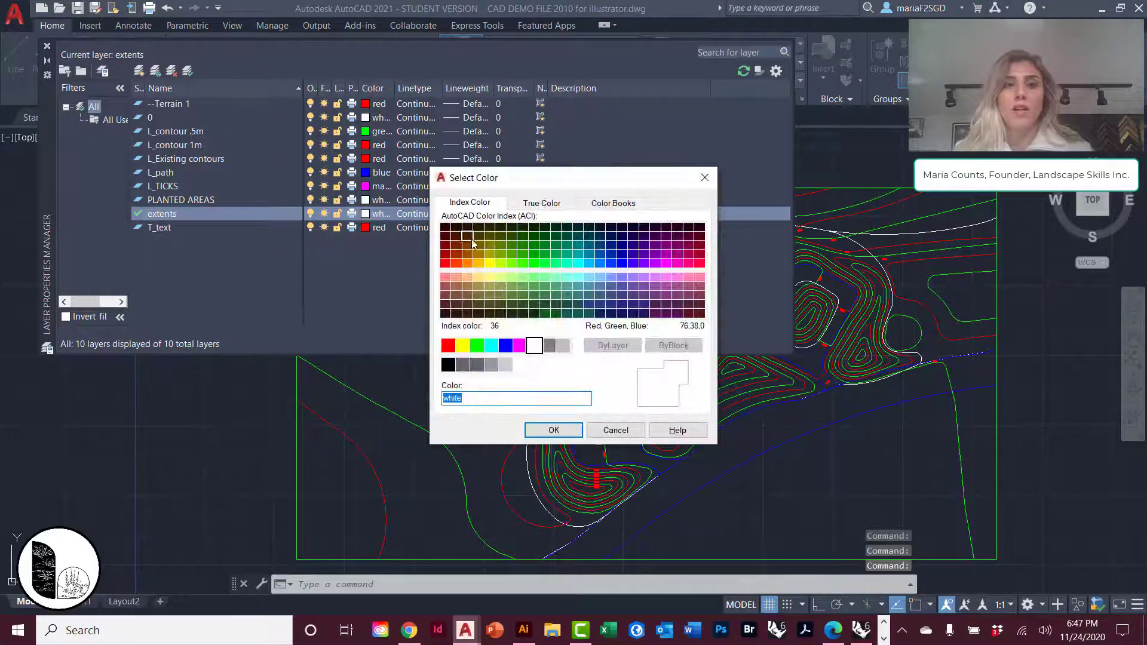
left_click(482, 251)
left_click(554, 430)
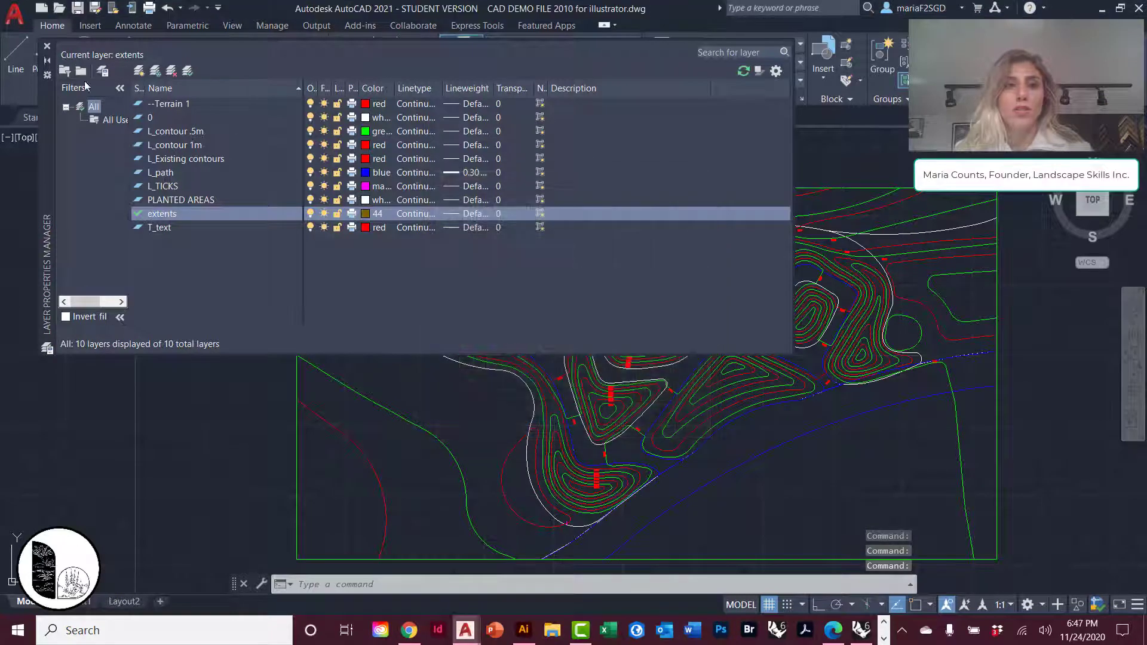
left_click(47, 46)
Move the rectangular boundary around the site drawing onto the extents layer.
left_click(323, 188)
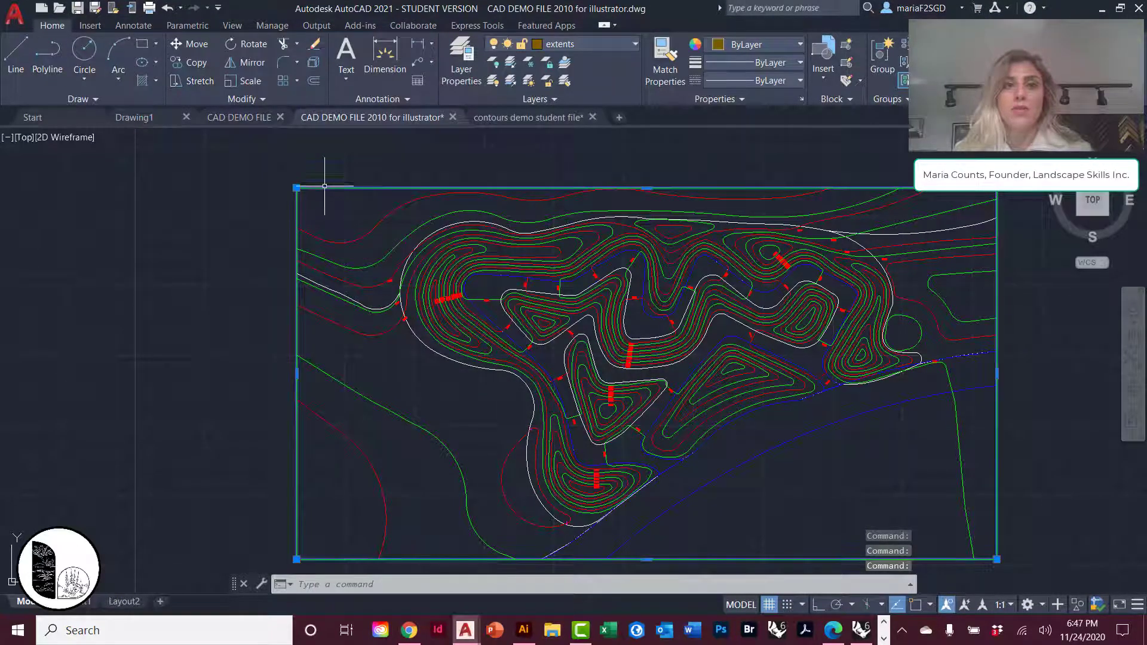
left_click(563, 44)
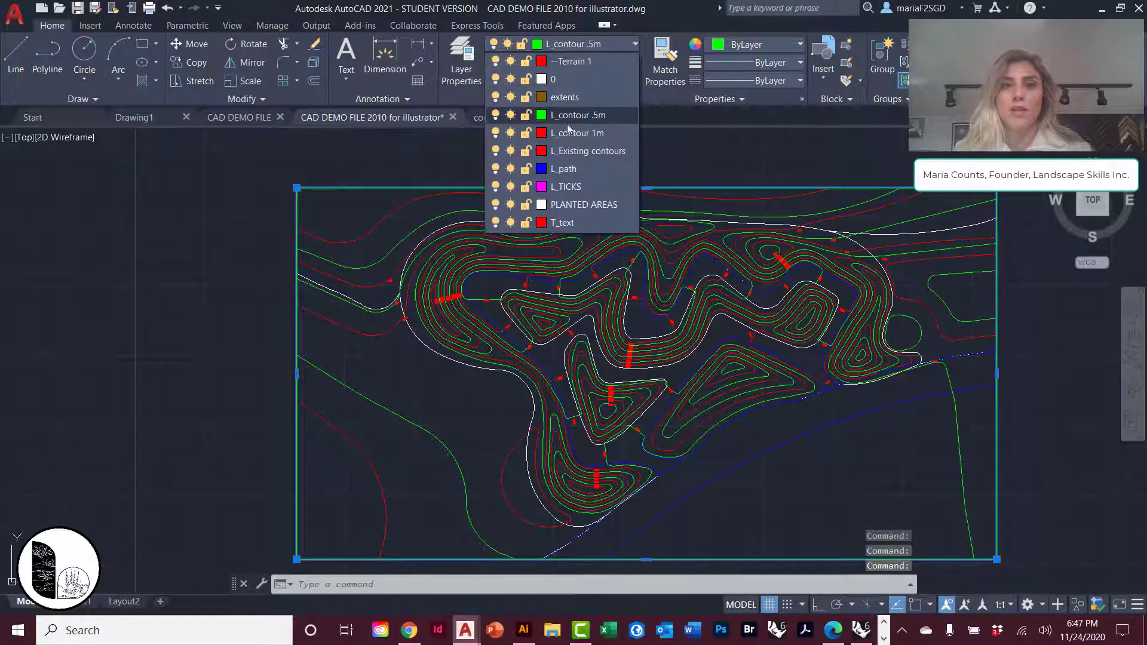
left_click(565, 97)
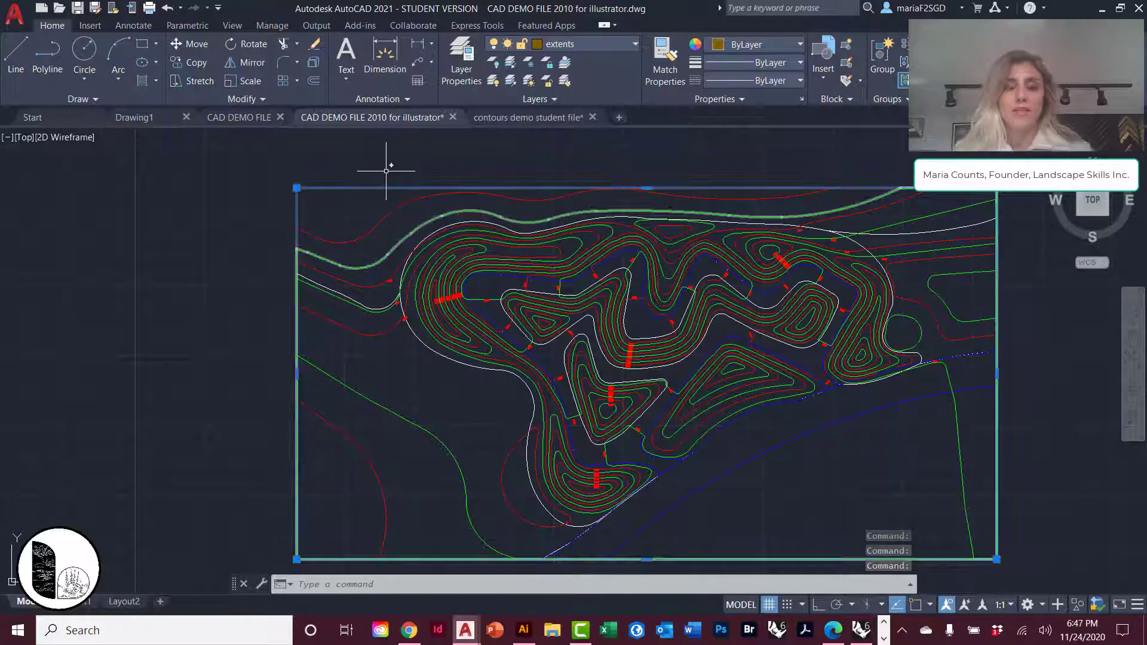
key("Escape")
key("Escape")
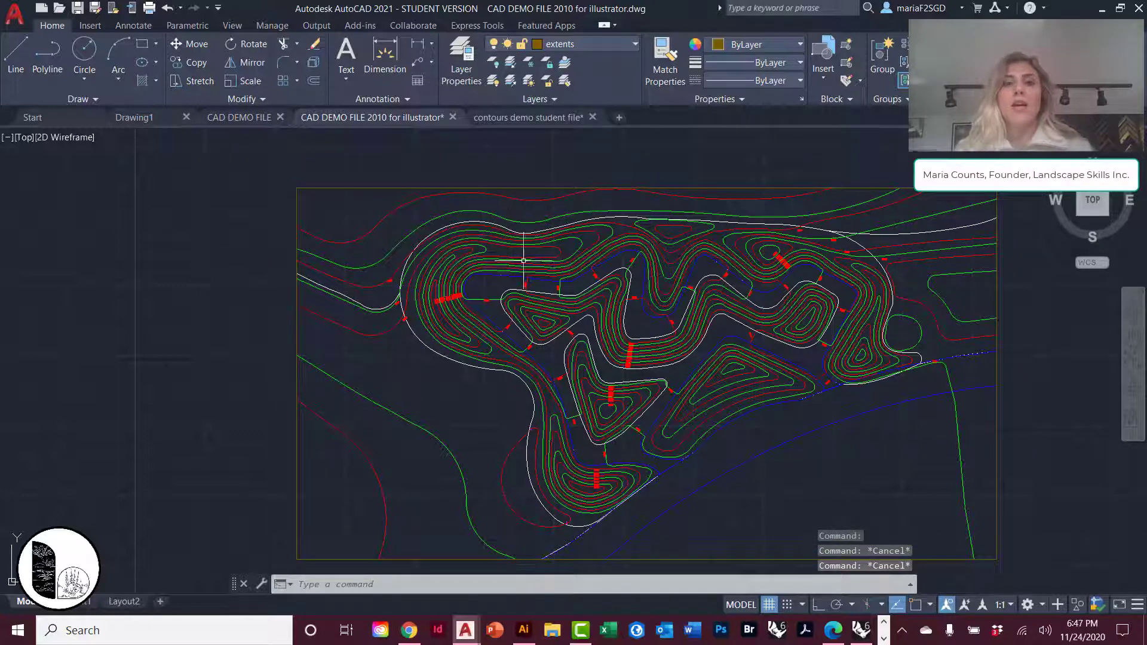
Examine the large outer planted-area outline and its vertices, leaving it deselected.
left_click(531, 421)
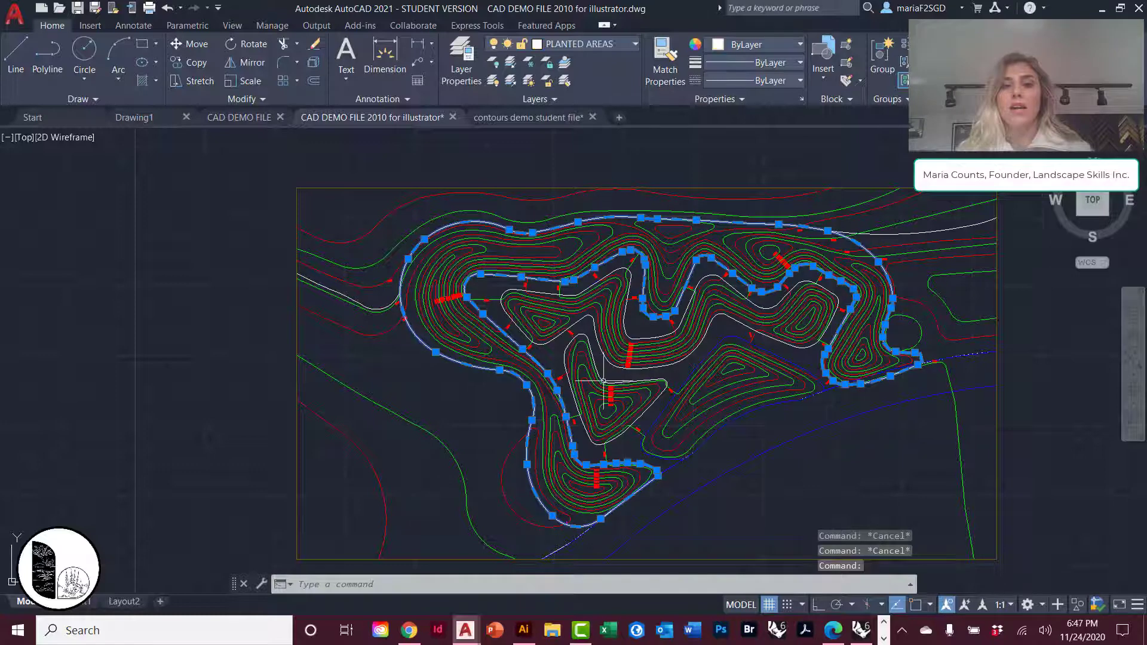
scroll(870, 270, "up", 2)
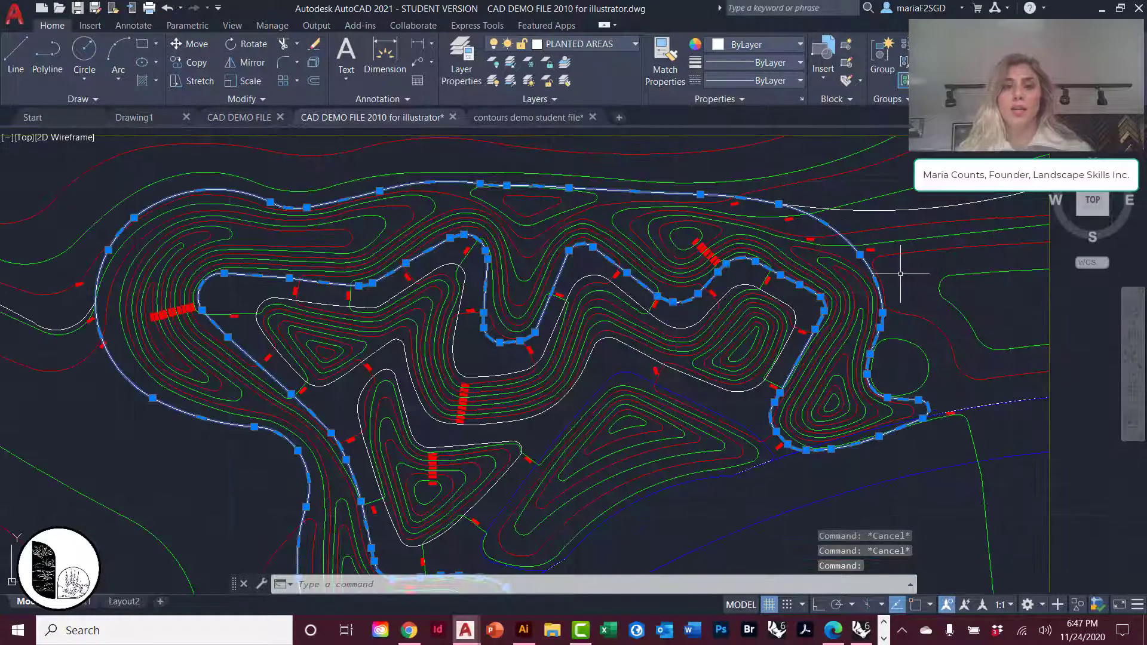
key("Escape")
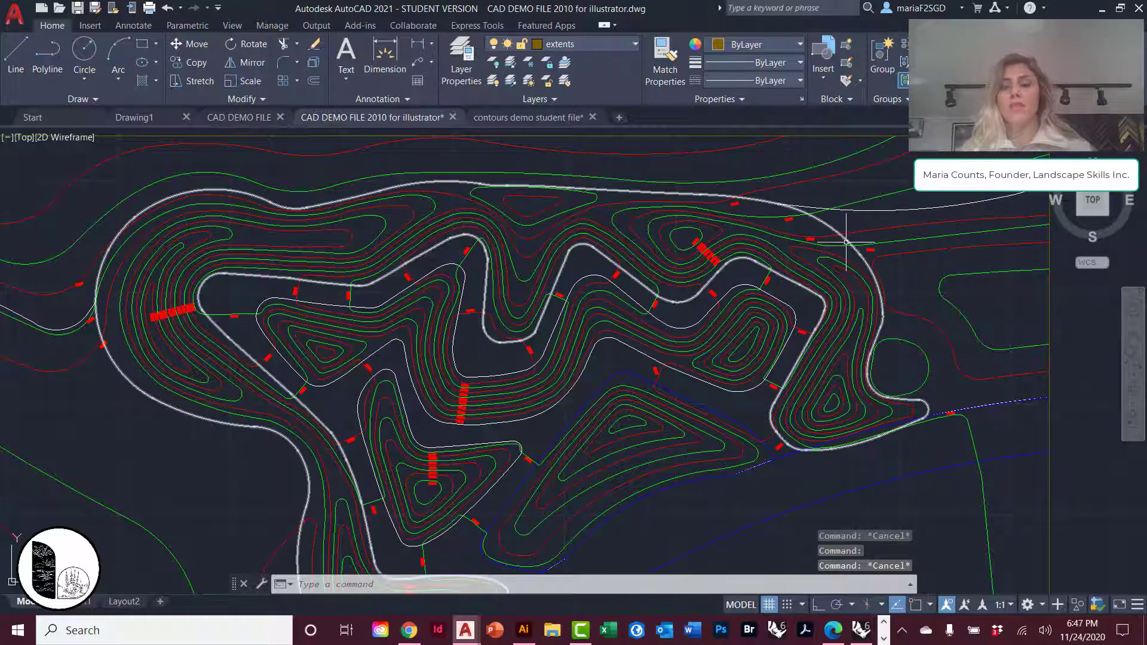
scroll(836, 227, "down", 4)
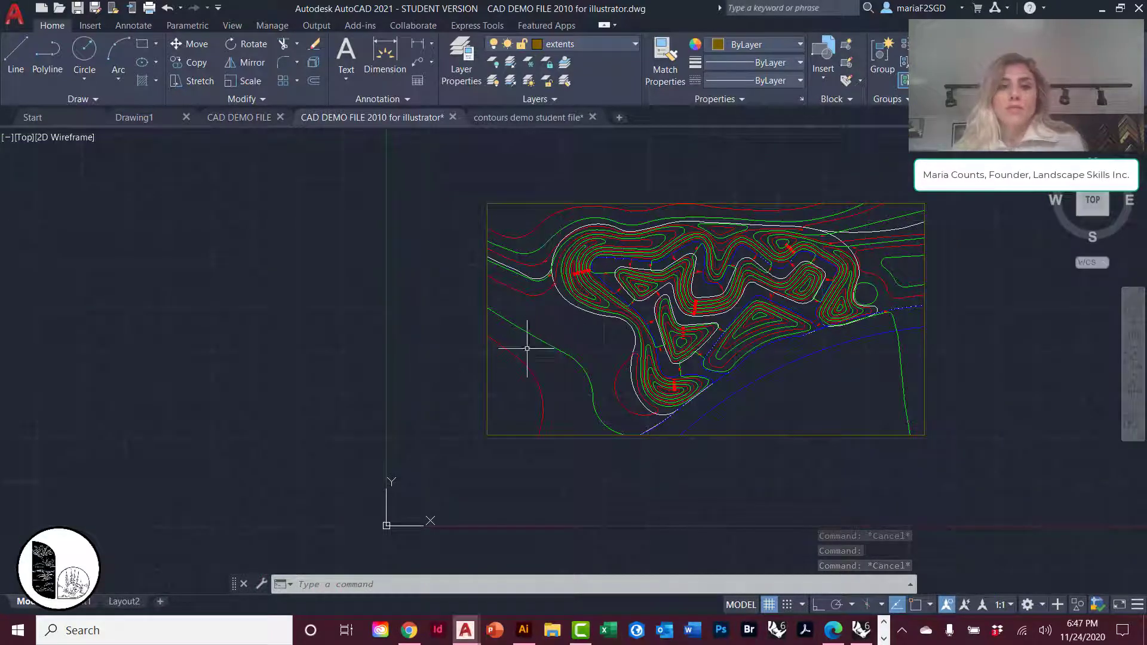
scroll(637, 278, "up", 2)
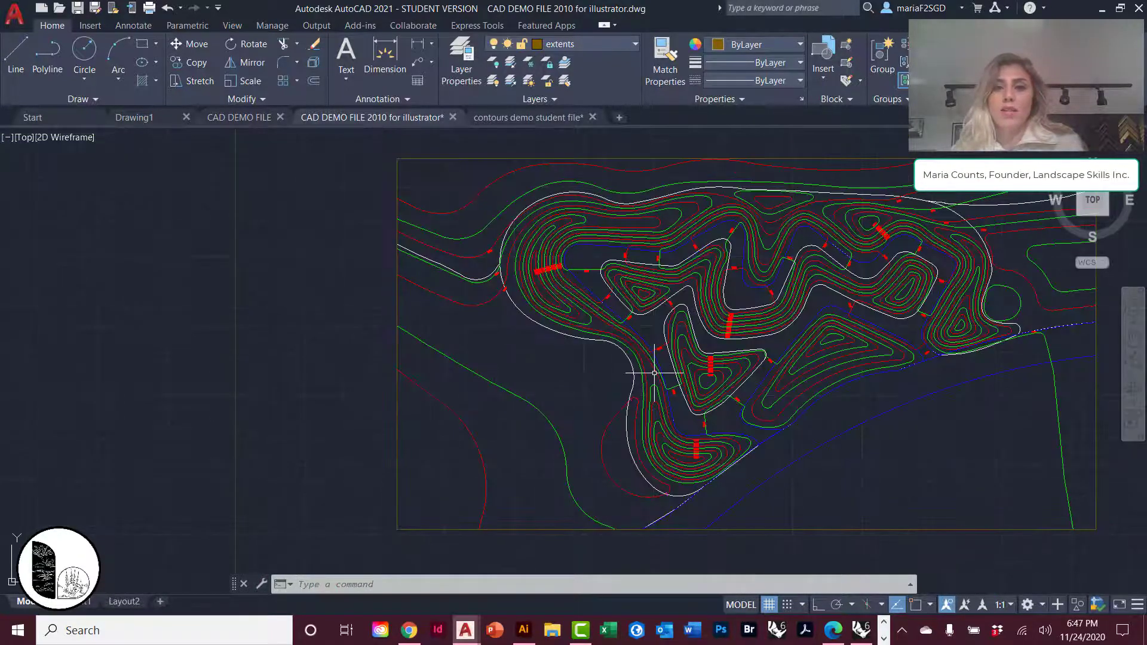
Isolate the PLANTED AREAS layer using the two inner planted-area outlines as reference objects.
left_click(678, 306)
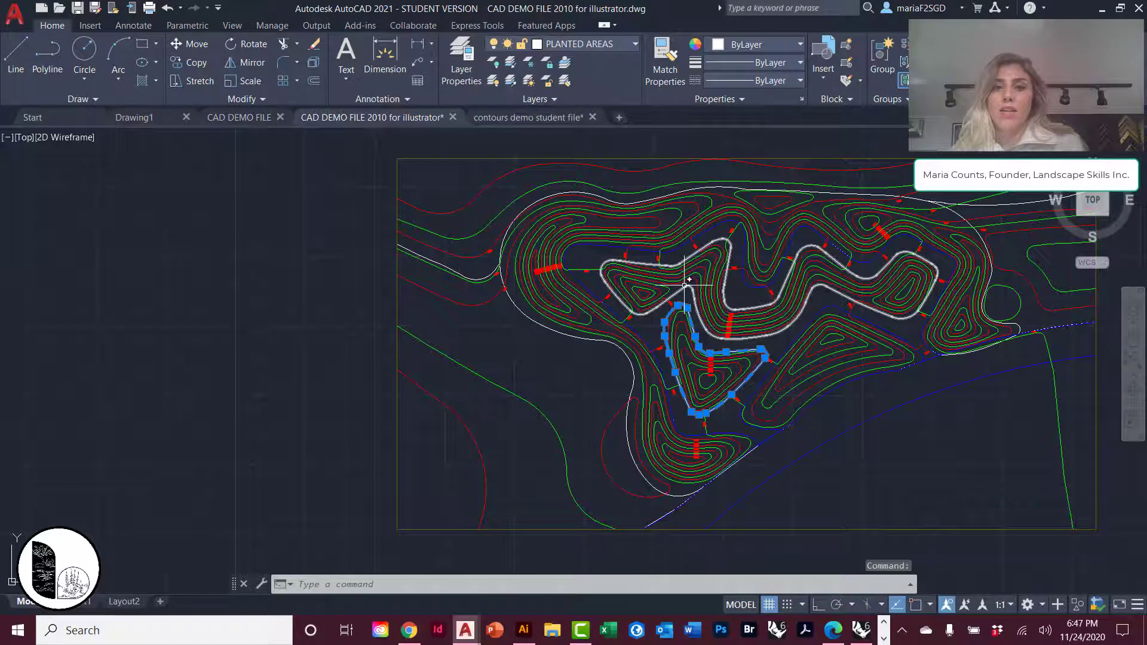
left_click(685, 282)
type("layi")
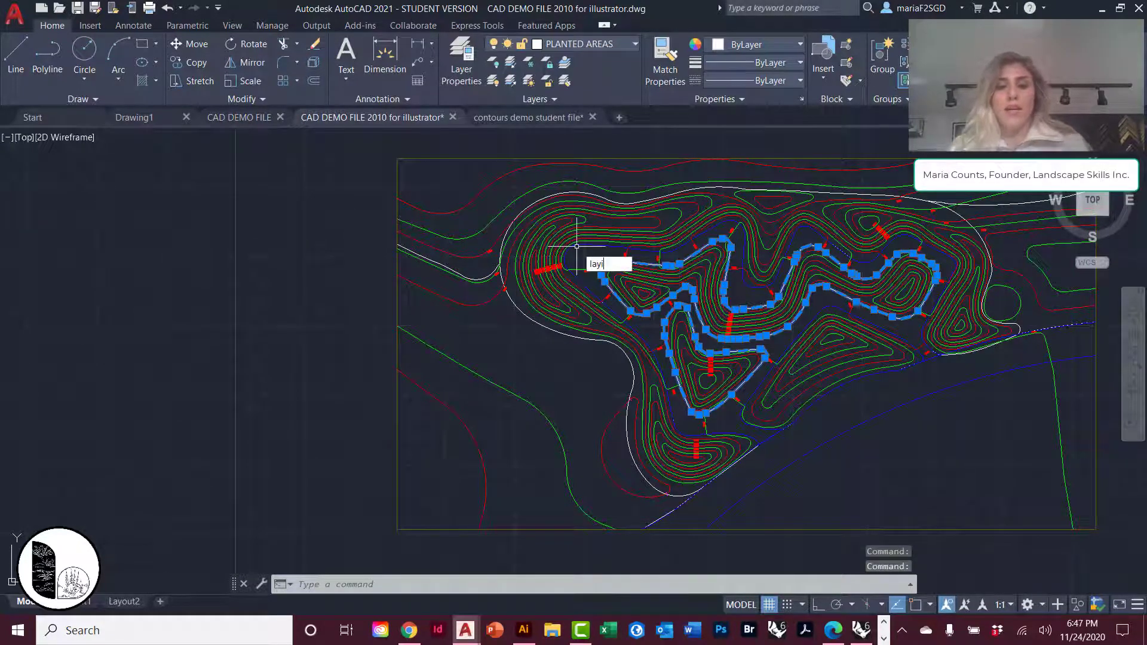
type("so")
key("Return")
left_click_drag(778, 308, 670, 299)
scroll(670, 300, "up", 2)
scroll(643, 355, "down", 2)
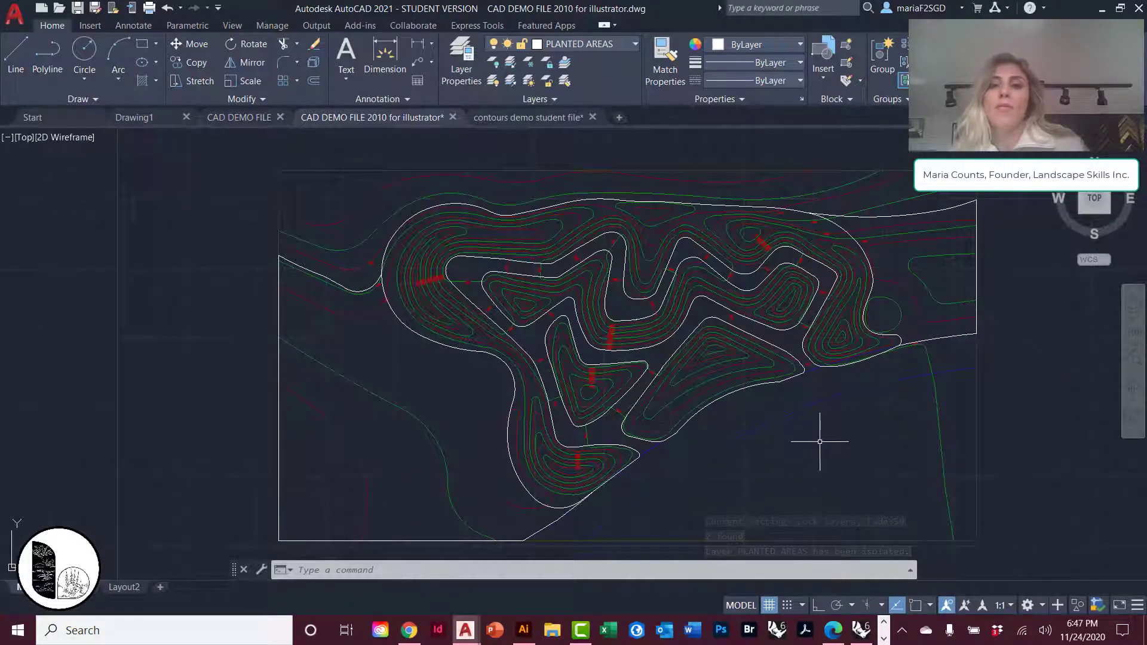
scroll(755, 382, "down", 2)
scroll(756, 371, "up", 2)
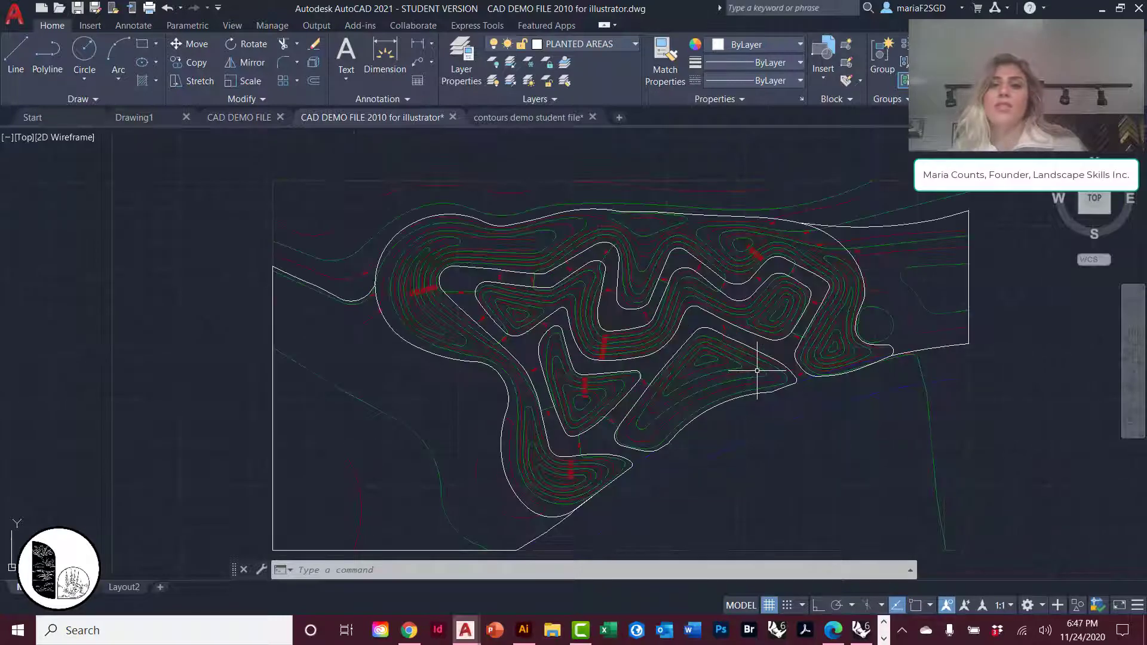
Restore all layers from isolation with the LAYUNISO command.
type("LAYUNIs")
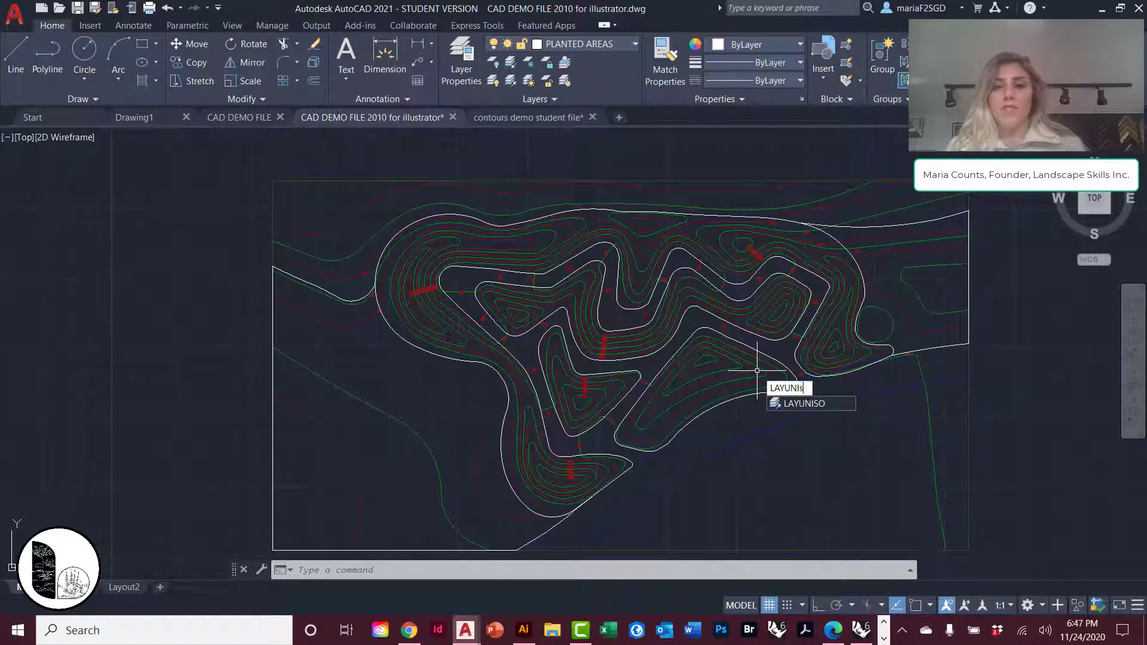
key("Return")
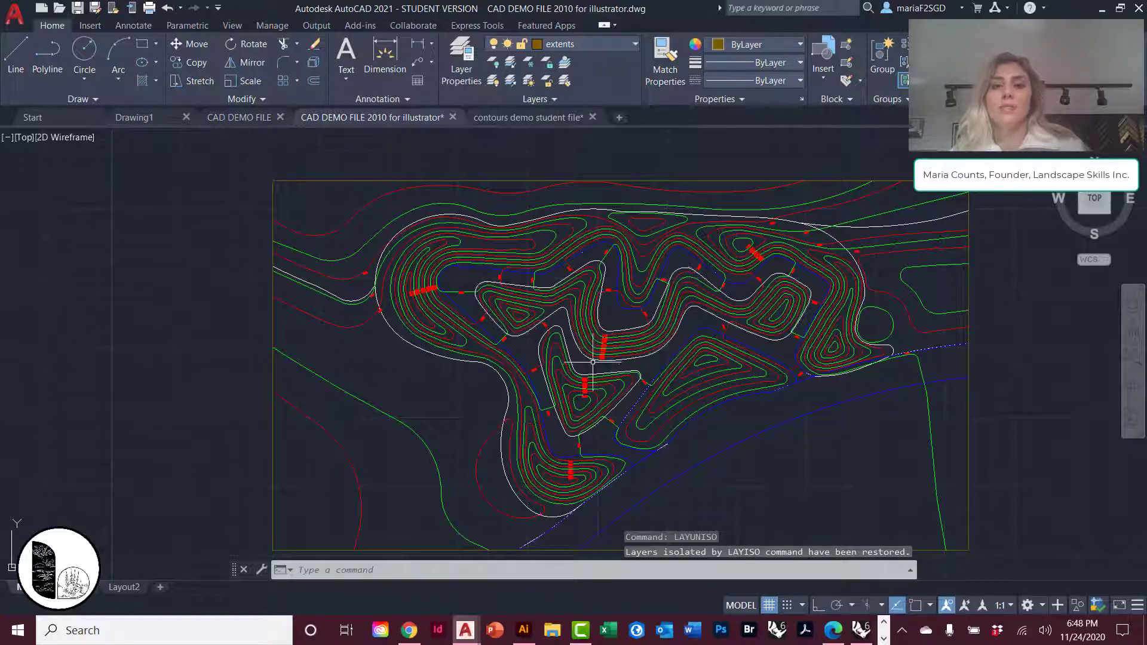
scroll(590, 371, "down", 2)
scroll(691, 391, "up", 2)
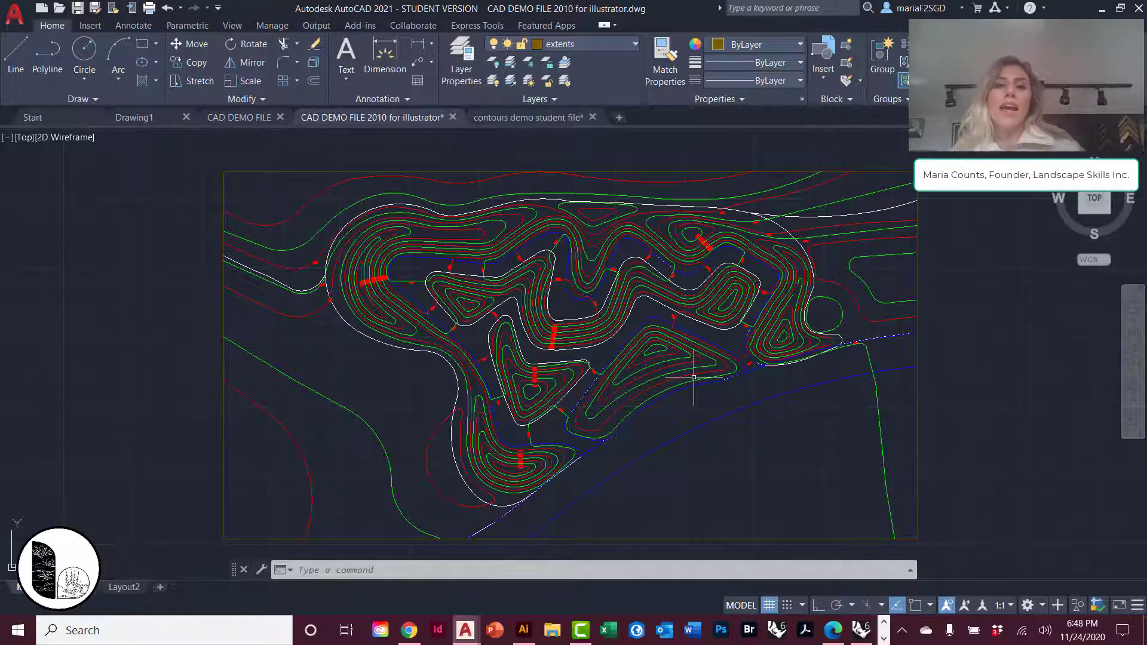
Isolate the PLANTED AREAS layer with LAYISO, using the curved line that meets the site's right boundary as reference.
scroll(901, 201, "up", 2)
left_click(907, 202)
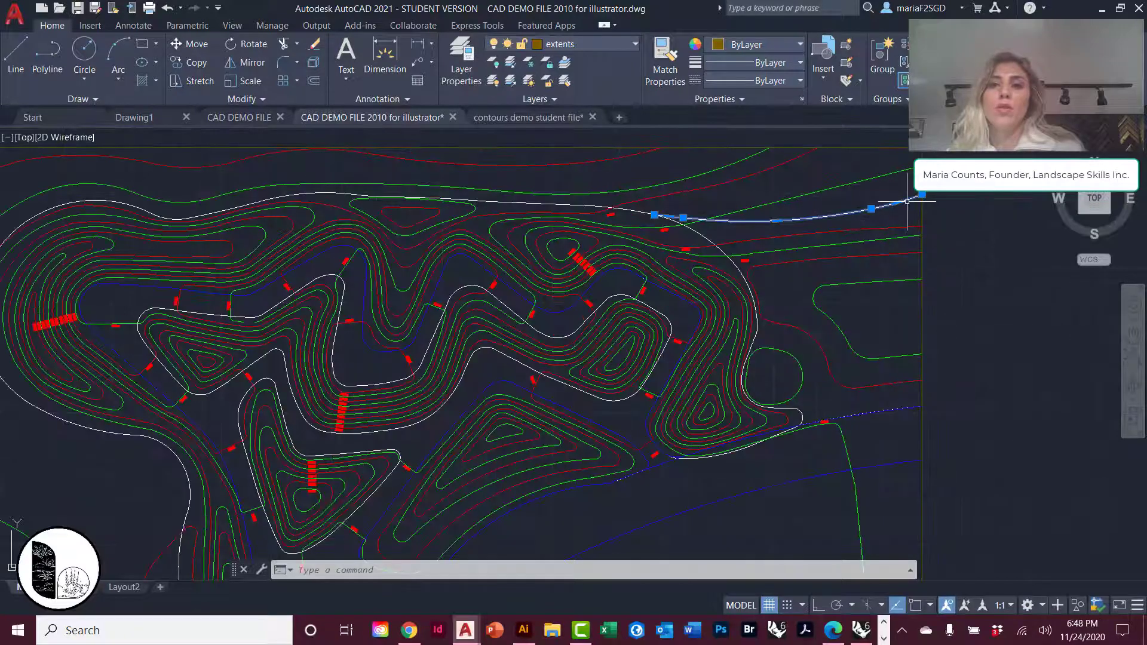
type("layiso")
key("Return")
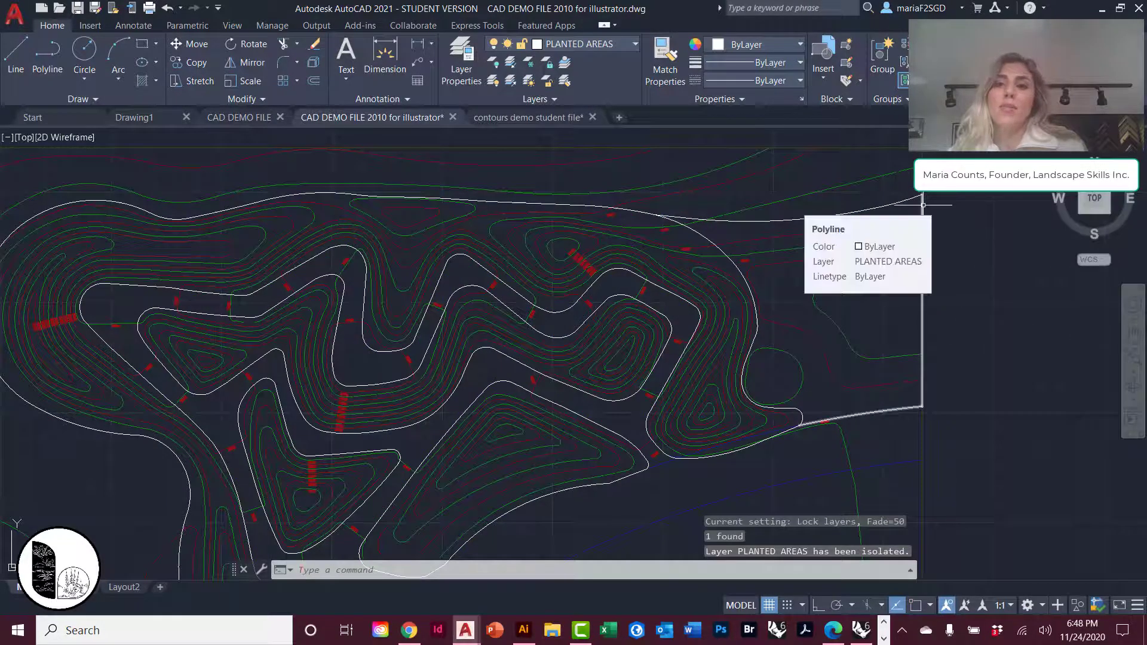
scroll(924, 232, "down", 2)
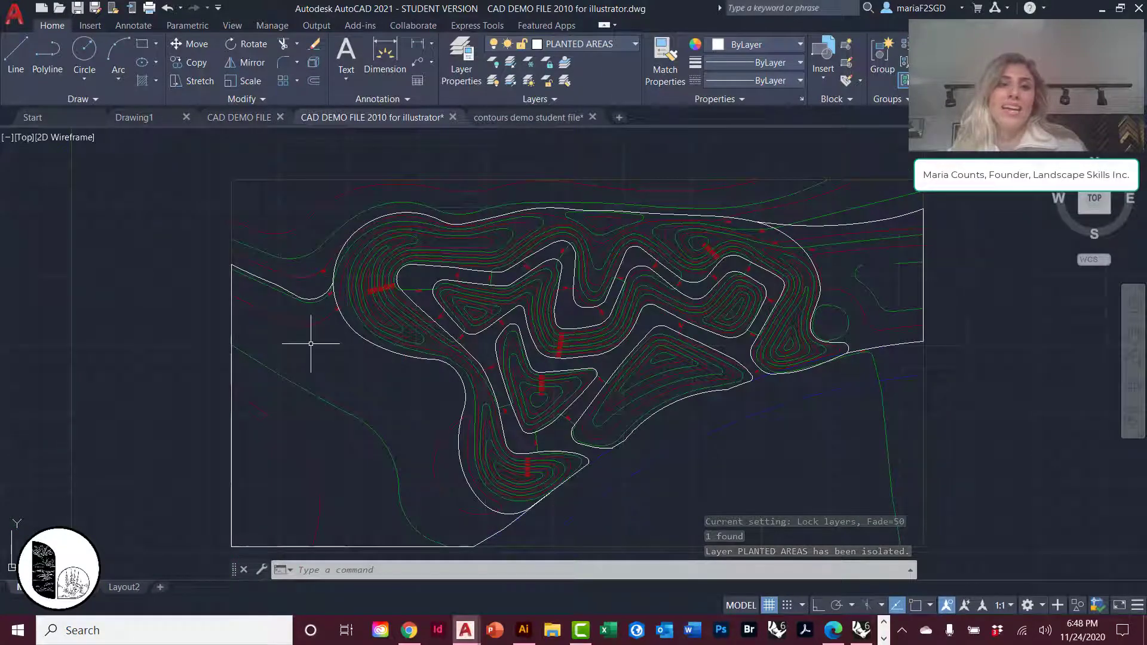
scroll(776, 247, "up", 2)
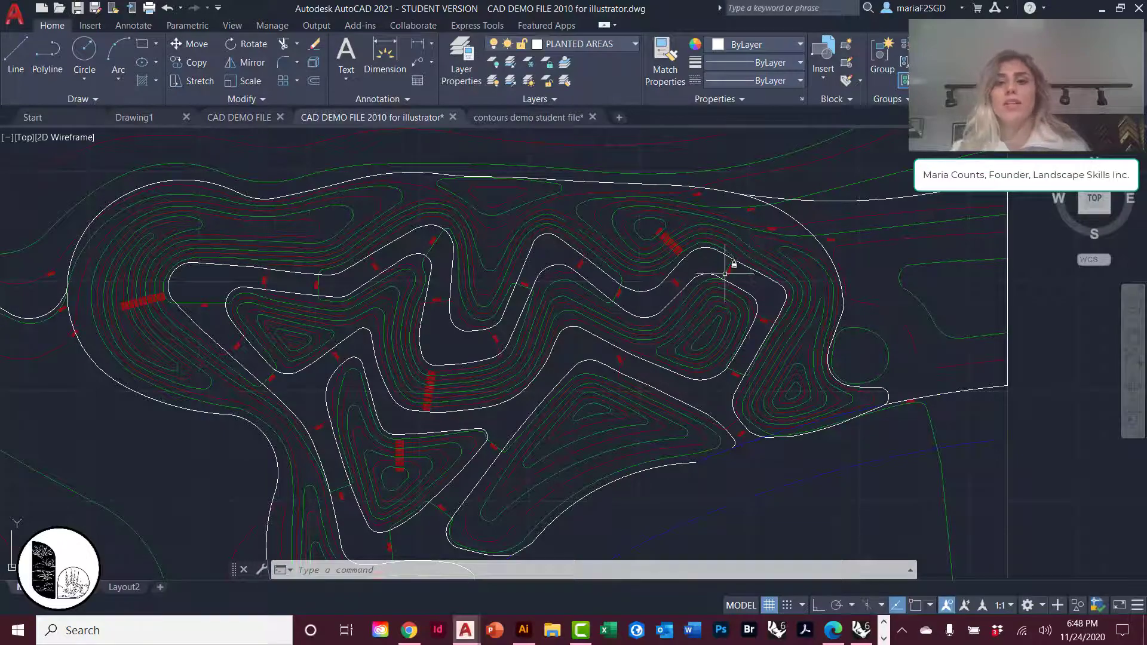
Examine the layer and vertices of the small three-cornered planted-area outline near the middle, leaving it deselected.
scroll(728, 266, "down", 3)
scroll(597, 361, "up", 4)
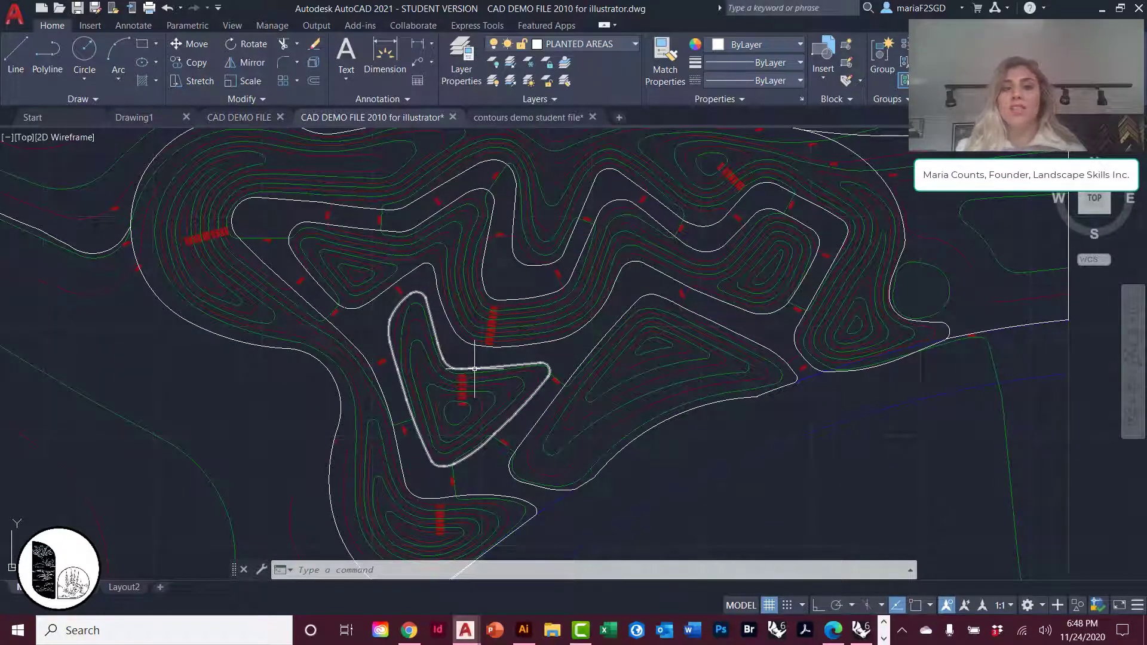
mouse_move(475, 369)
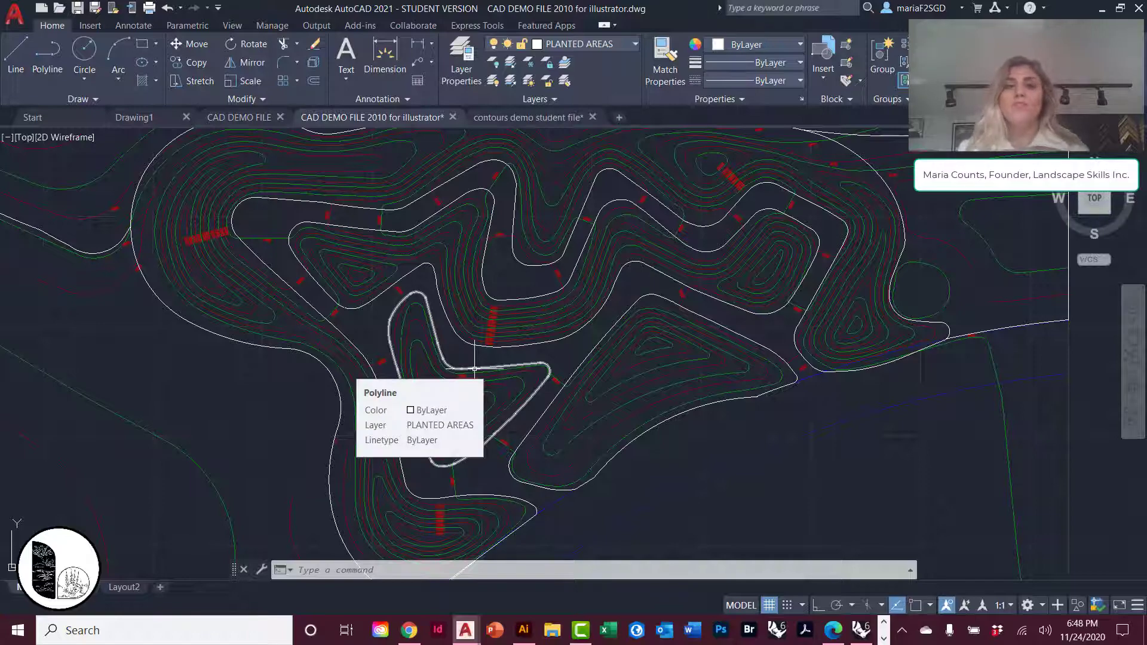
left_click(476, 368)
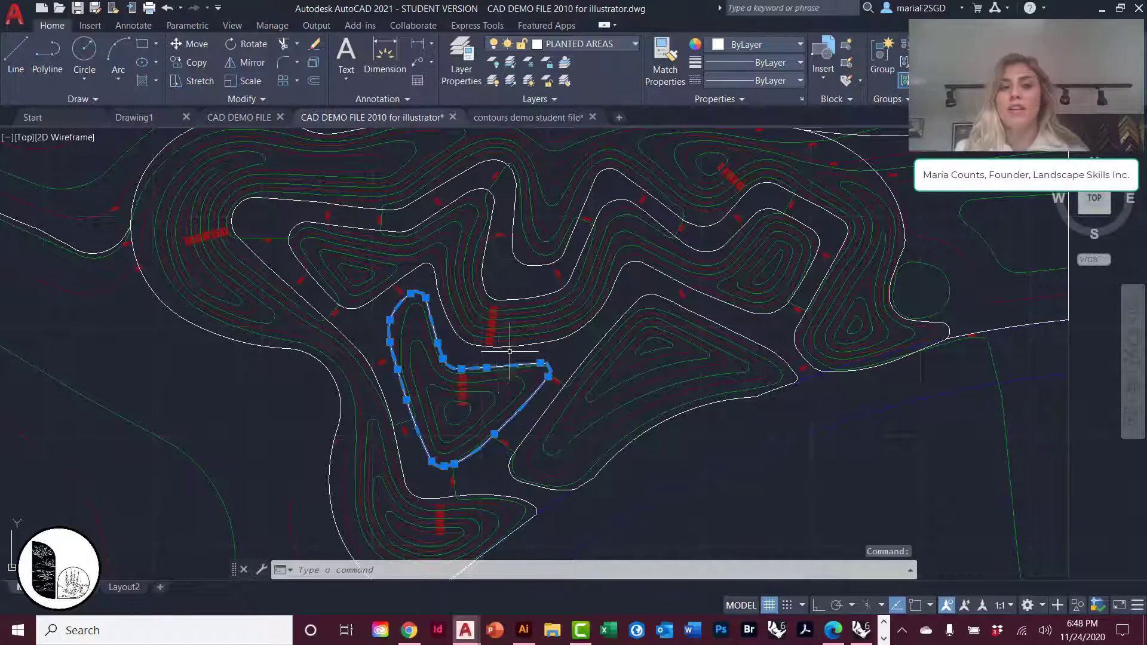
scroll(510, 351, "up", 2)
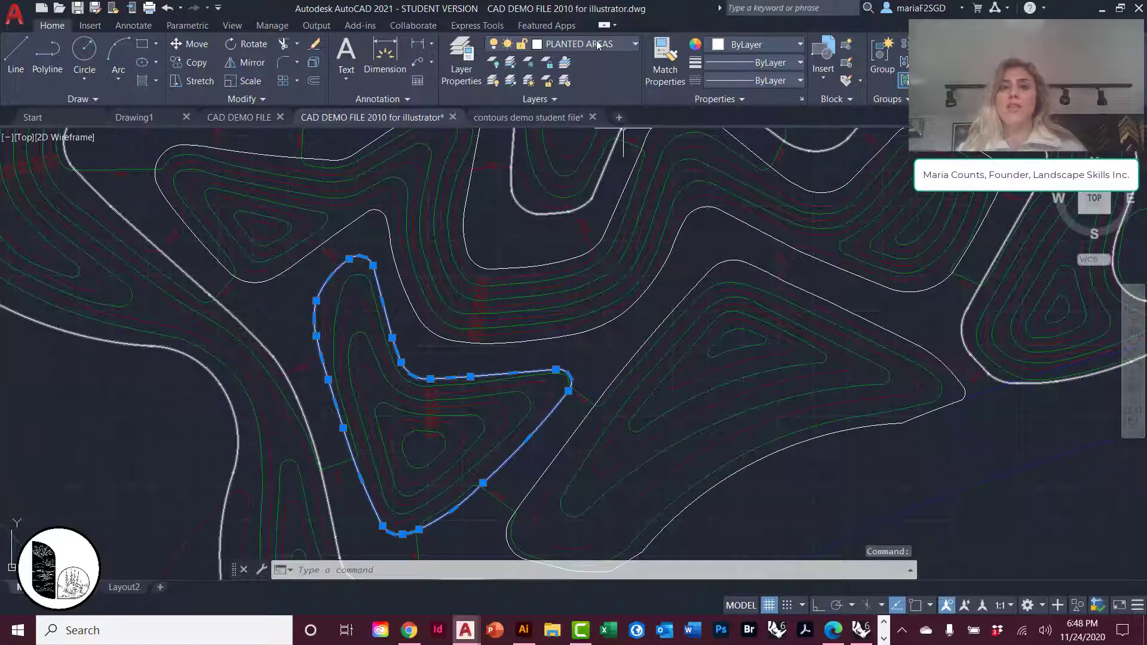
scroll(484, 384, "up", 3)
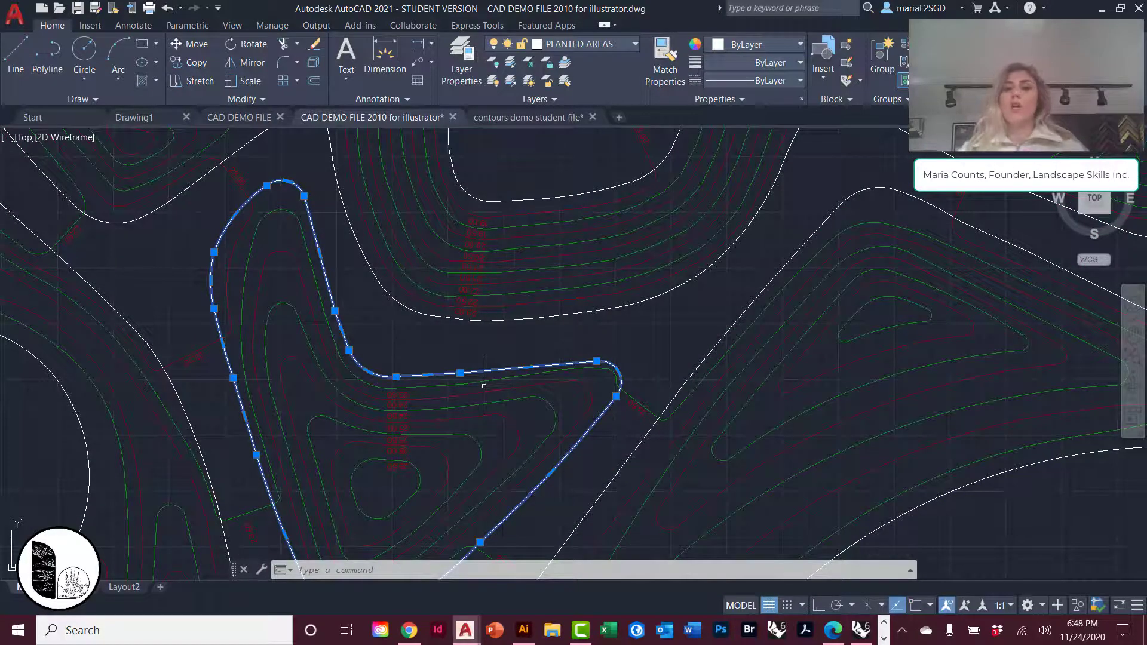
key("Escape")
key("Escape")
key("Escape")
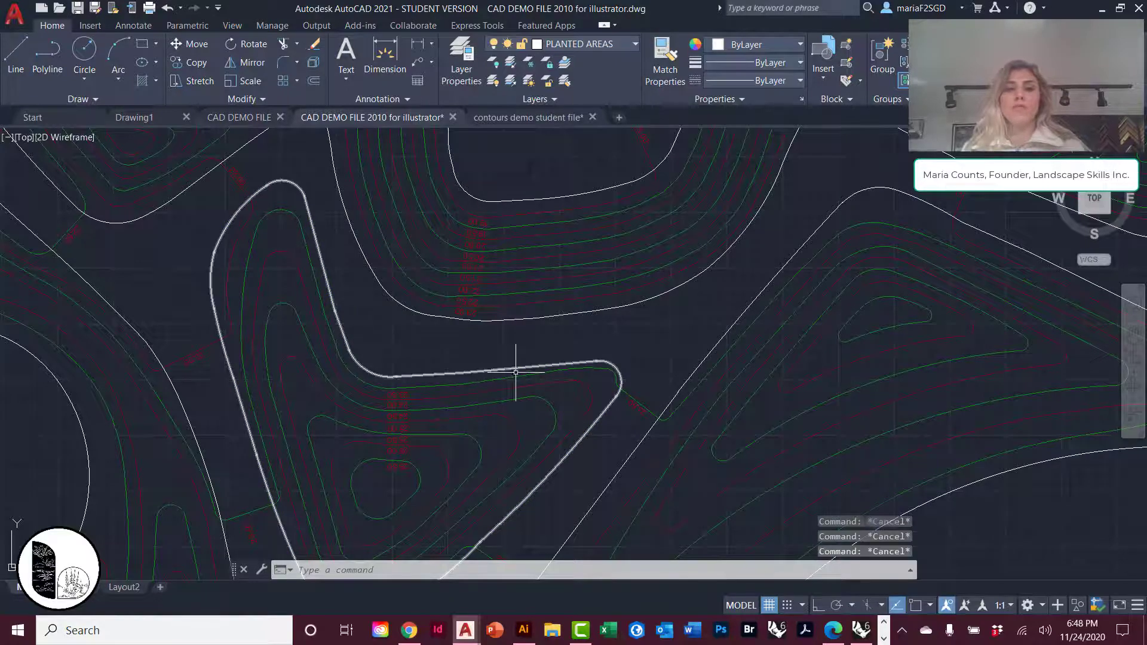
Restore all layers from isolation with LAYUNISO.
scroll(512, 377, "down", 5)
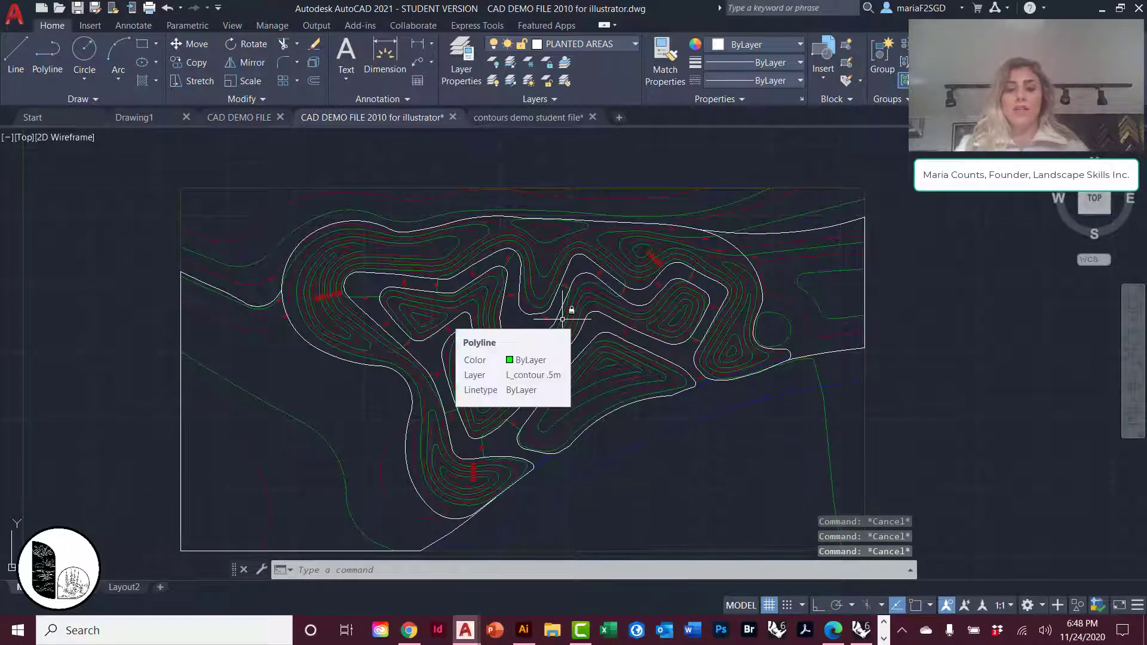
type("layuniso")
key("Return")
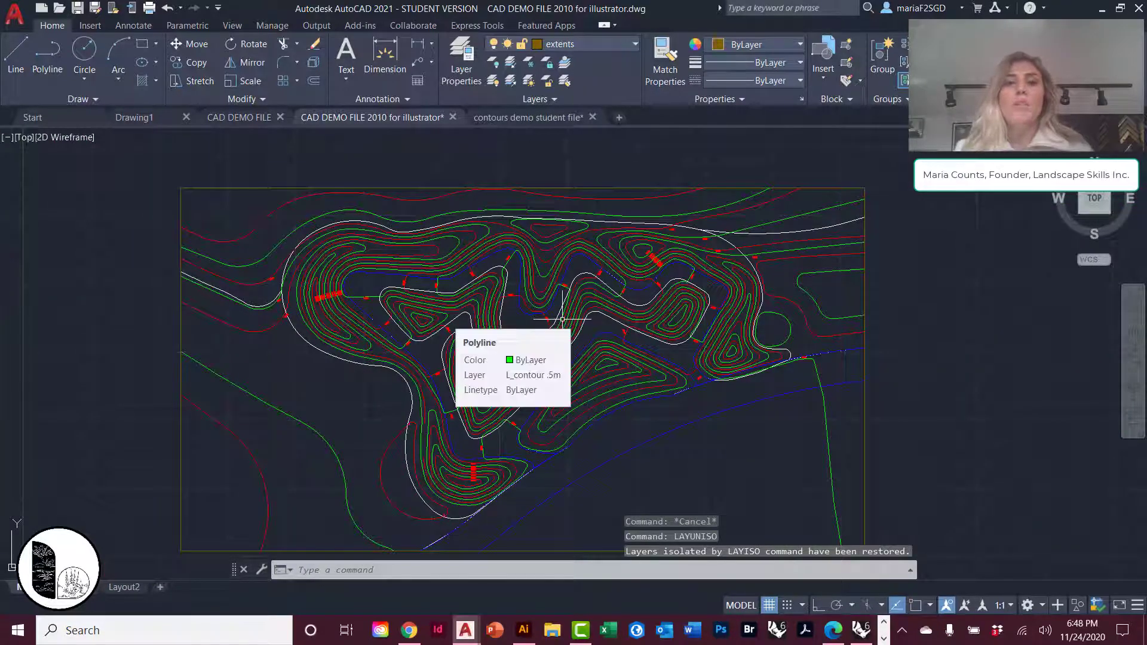
Set the PLANTED AREAS layer's colour to green index colour 94 in the layer properties and check the recoloured outlines.
type("la")
key("Return")
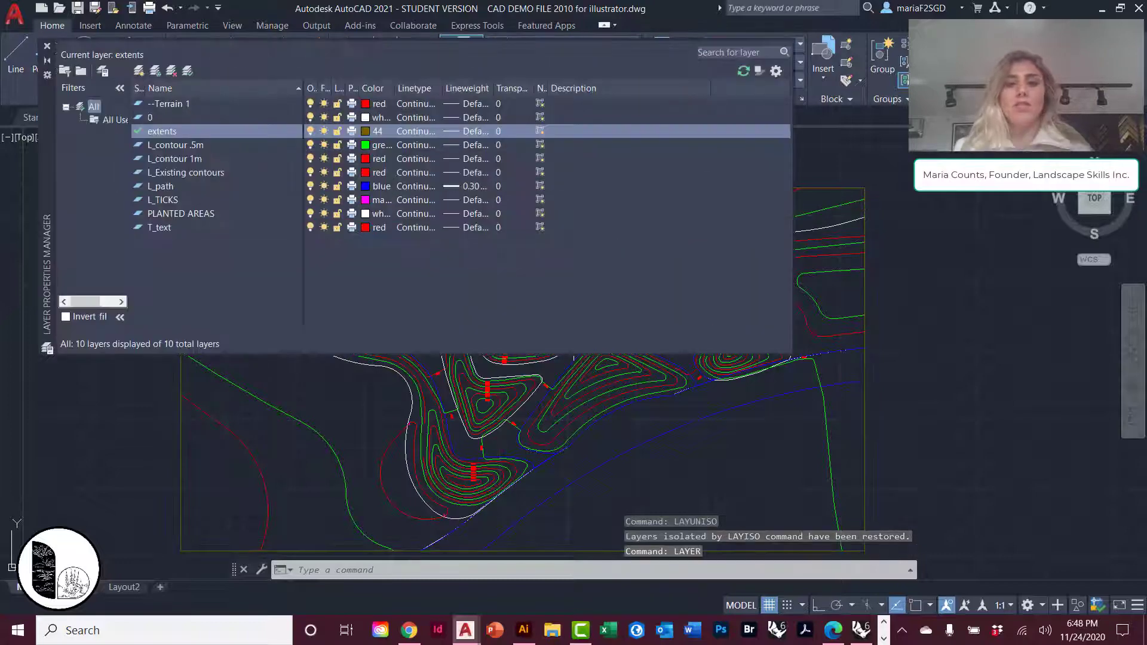
left_click(366, 118)
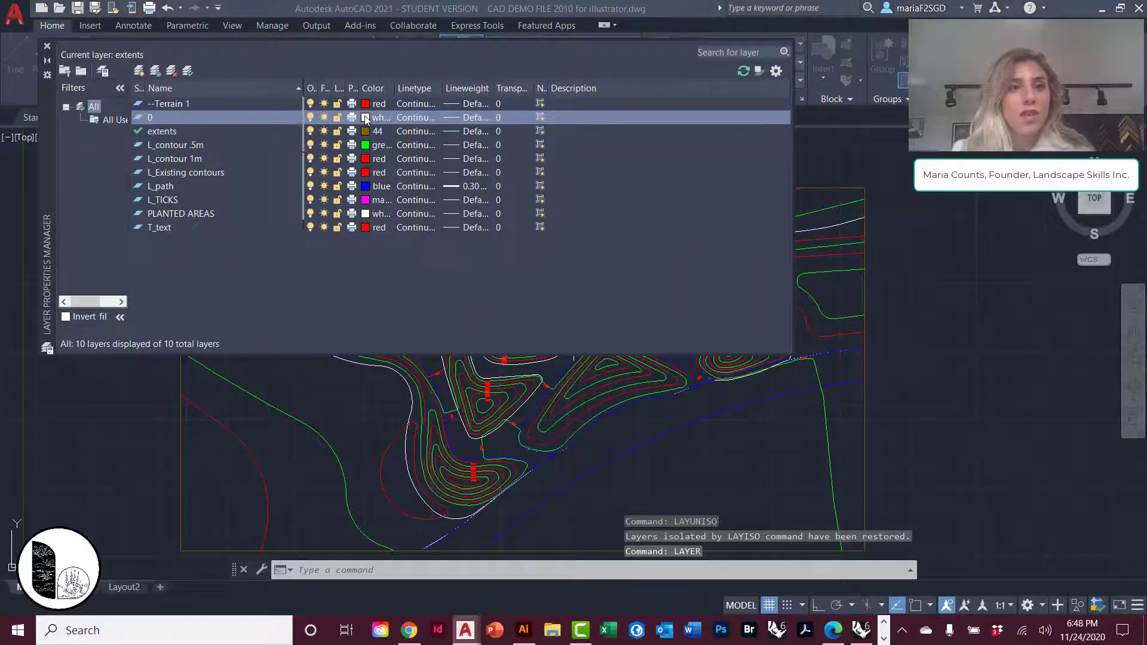
left_click(615, 430)
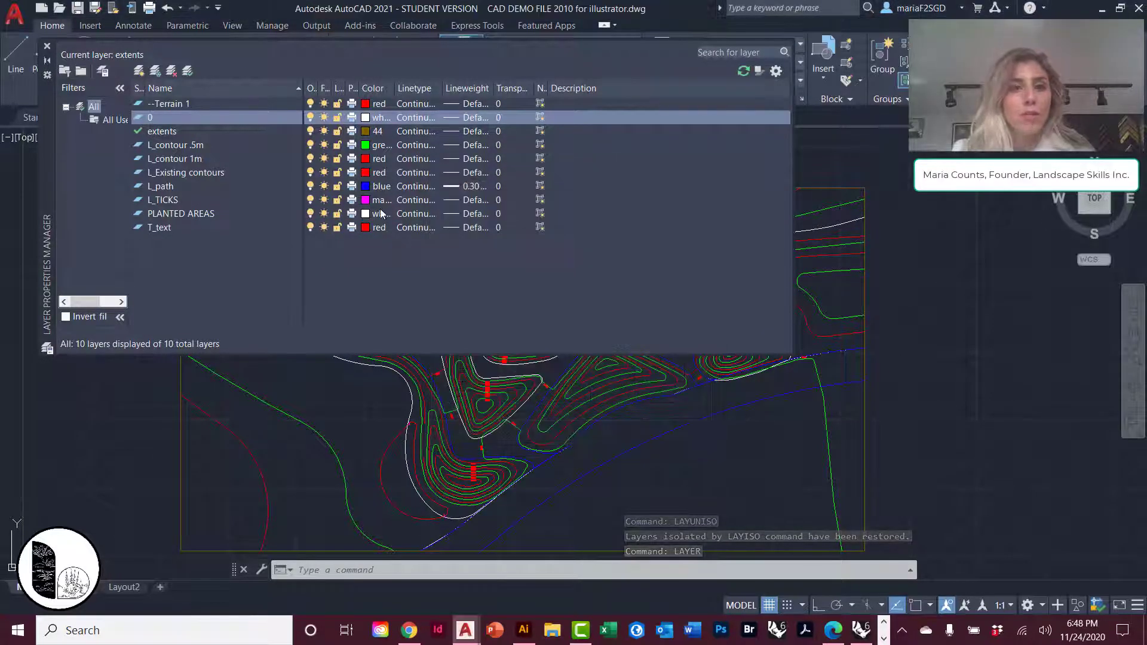
left_click(365, 214)
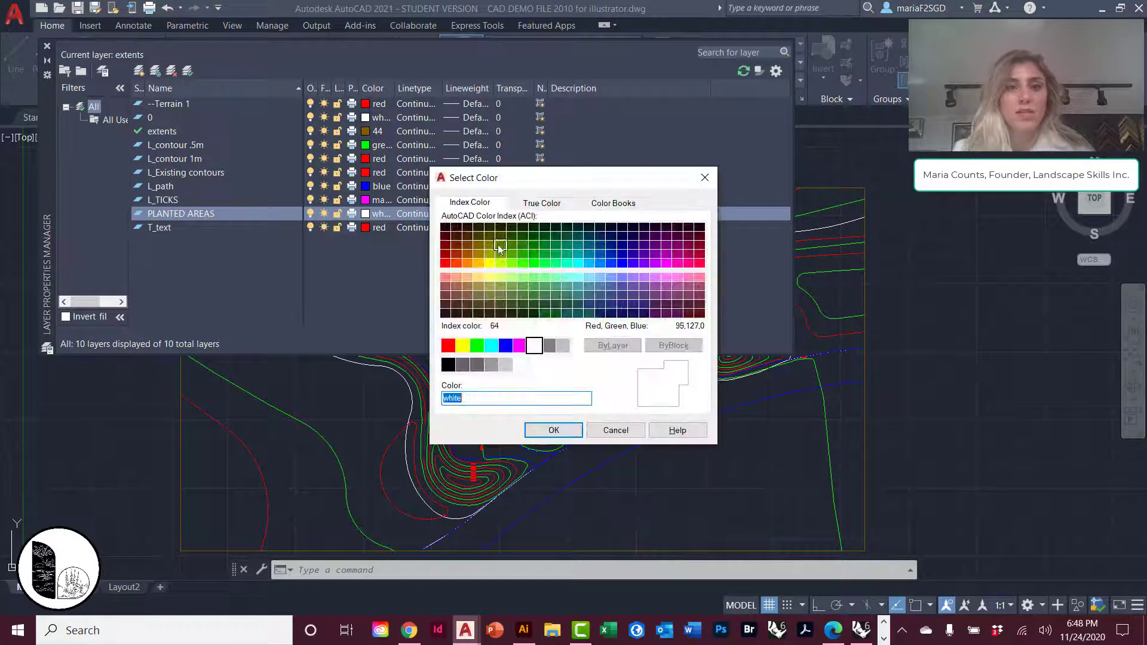
left_click(533, 246)
left_click(553, 430)
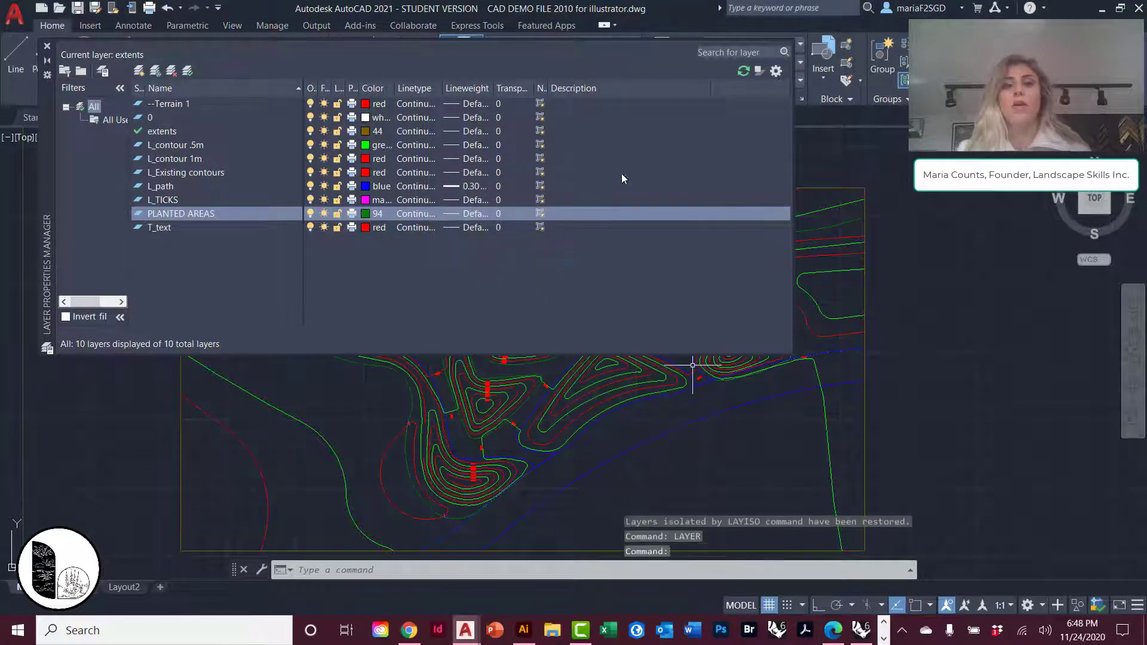
left_click(47, 46)
scroll(627, 384, "down", 2)
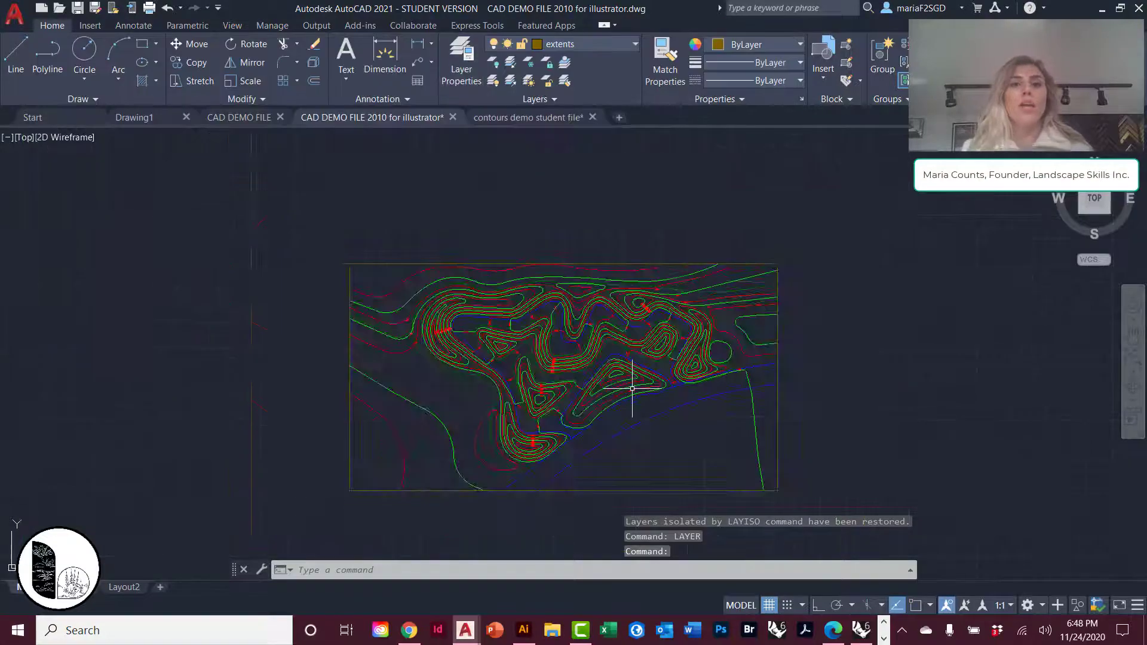
scroll(630, 384, "up", 6)
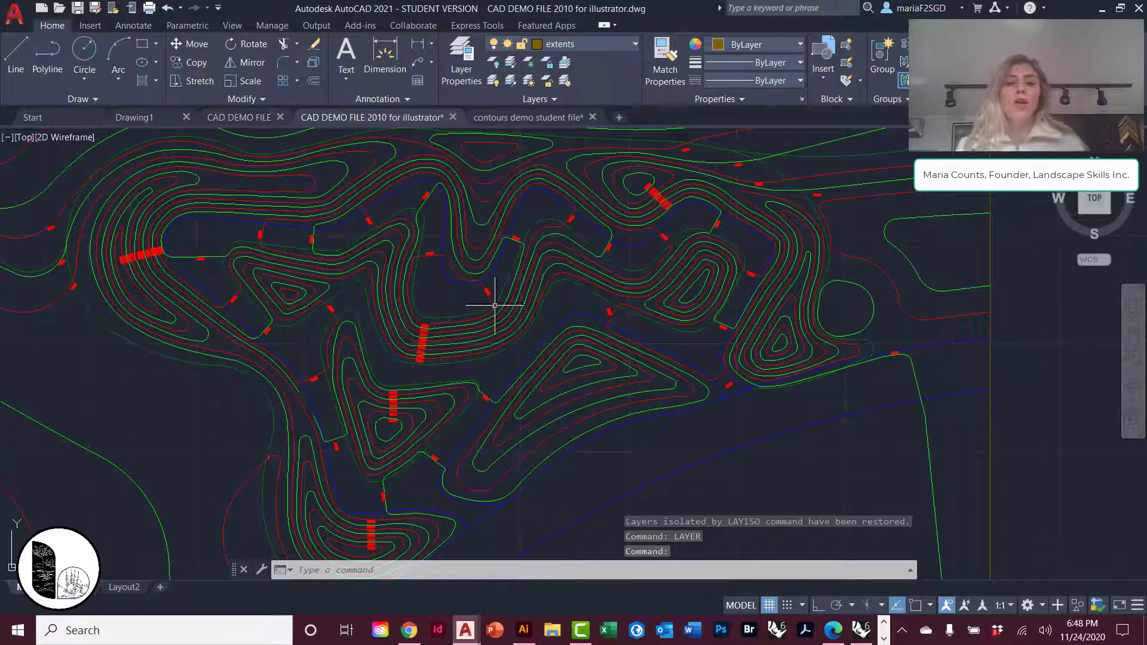
Save the drawing to the Desktop as CAD DEMO FILE 2010 for illustrator.dwg in AutoCAD 2010/LT2010 format, replacing the existing file.
left_click(14, 13)
left_click(65, 206)
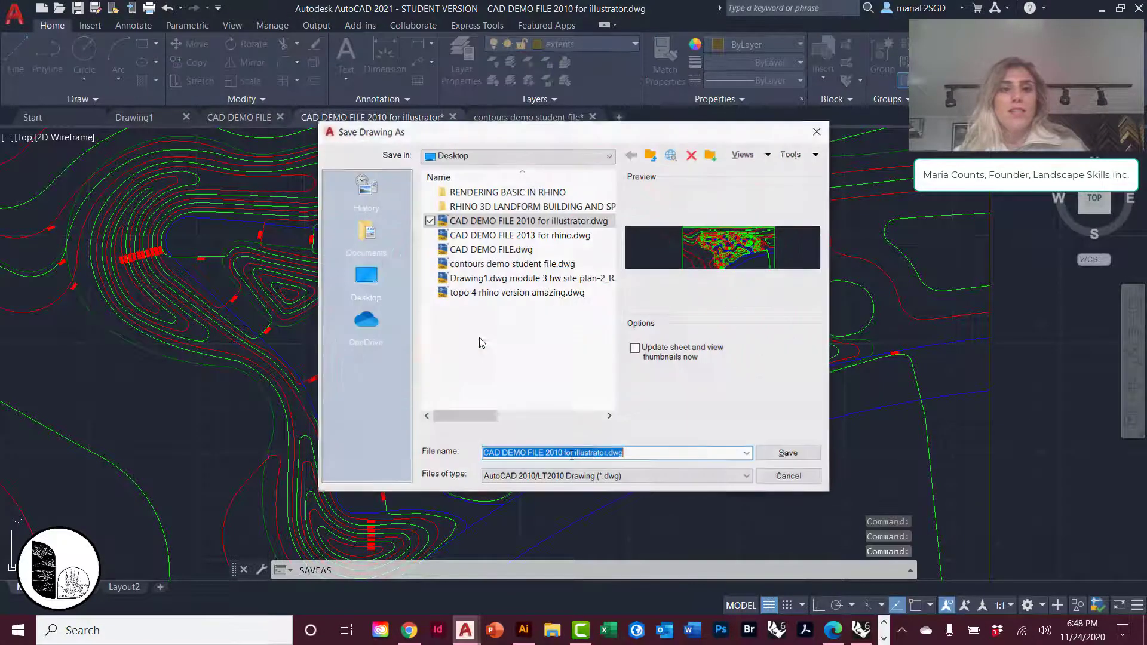
left_click(572, 477)
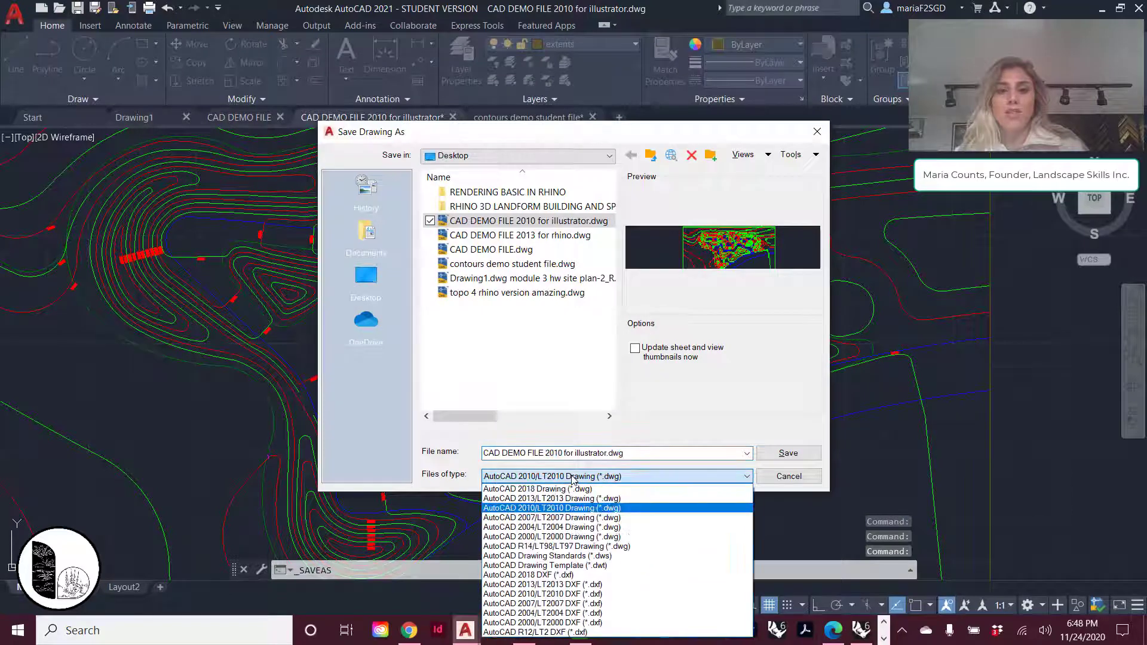
left_click(572, 508)
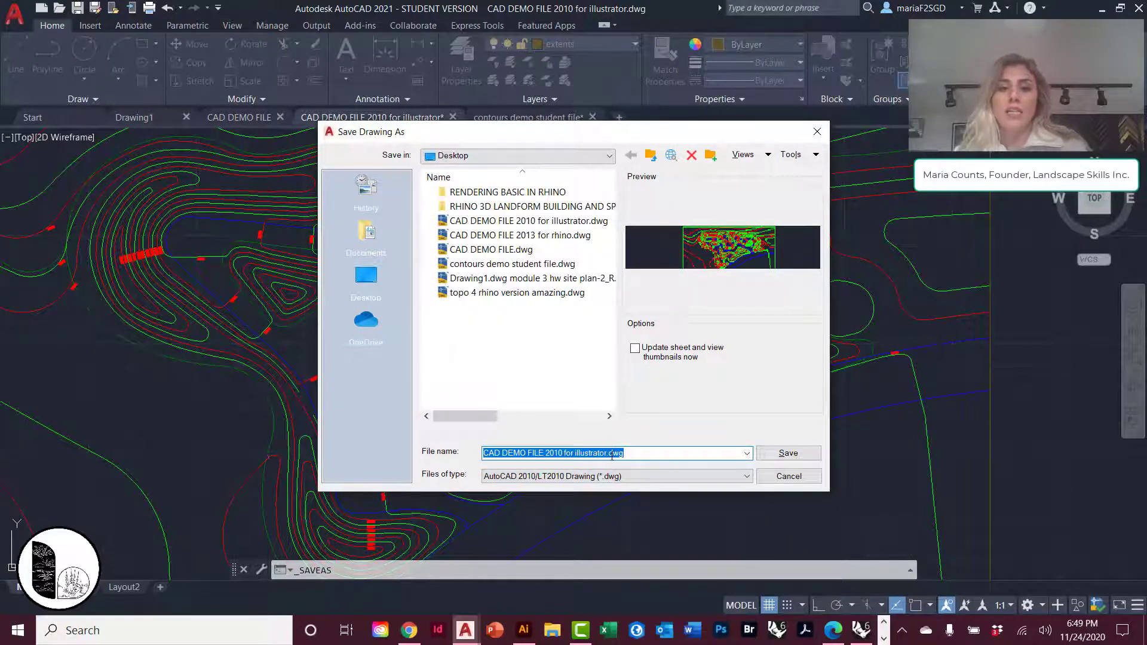
left_click(366, 276)
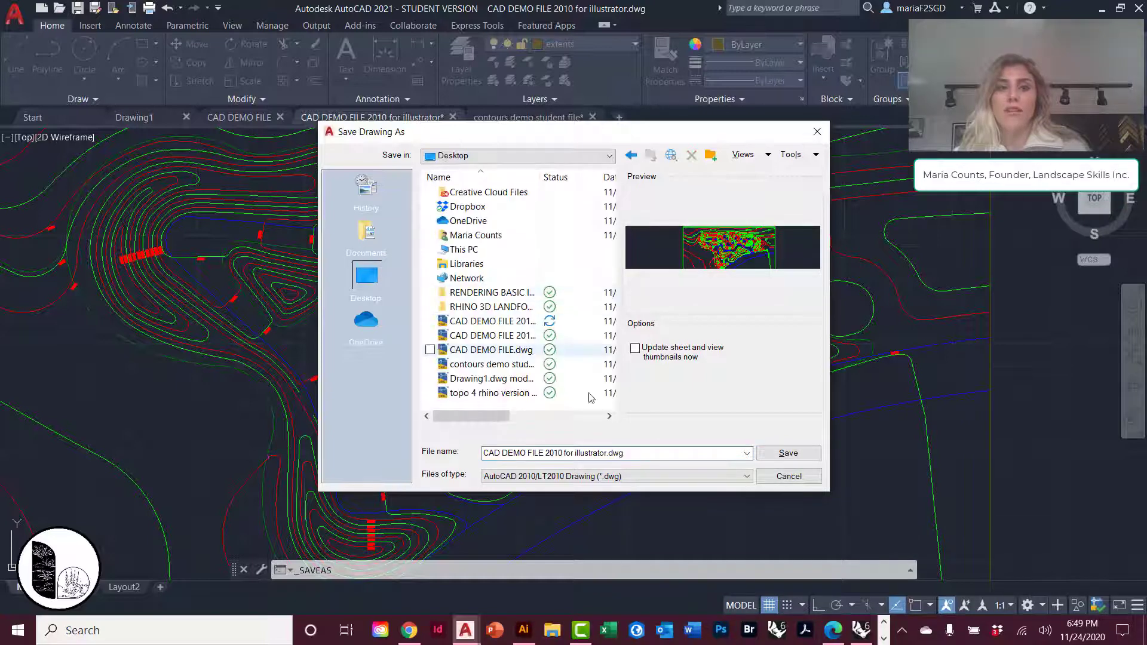
left_click(790, 454)
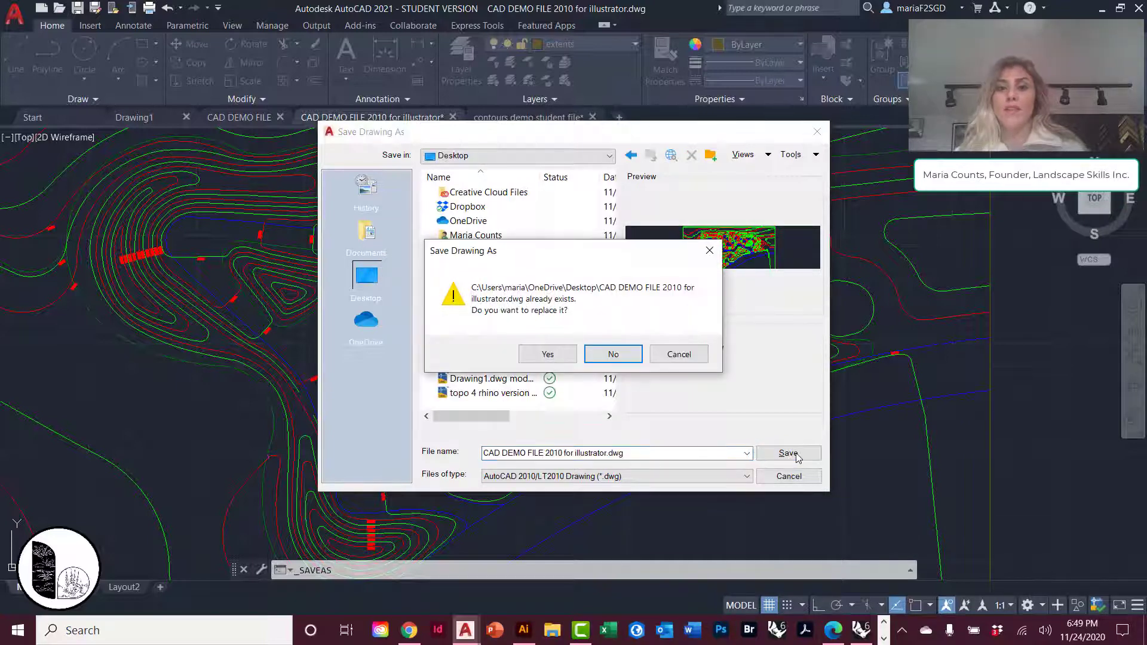
left_click(550, 352)
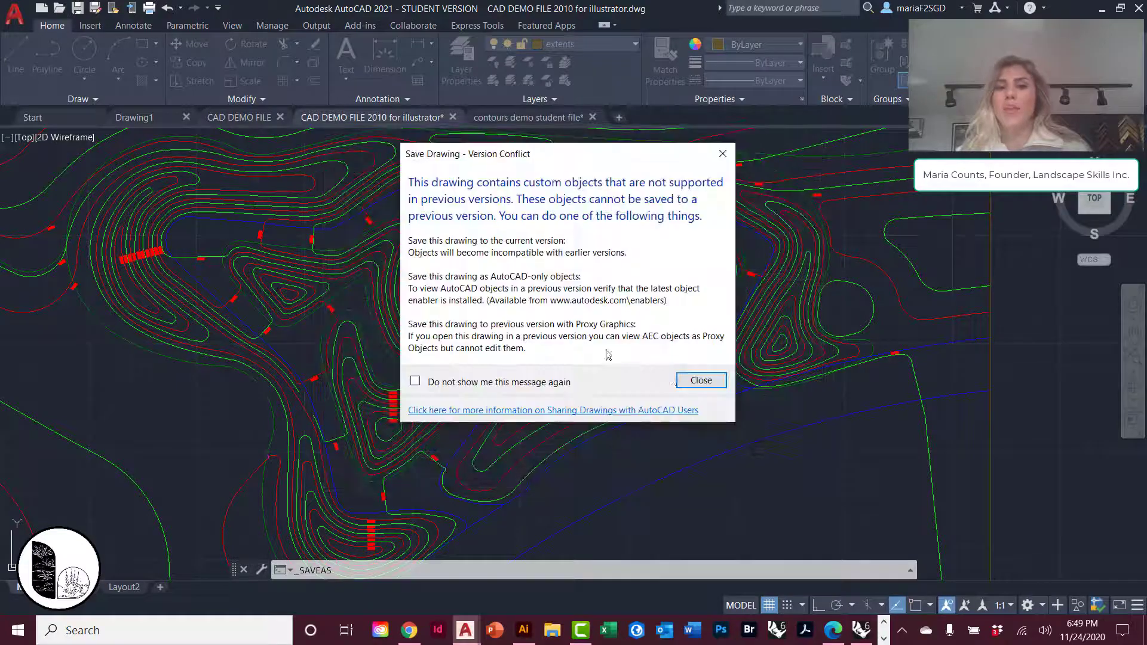
left_click(701, 381)
scroll(708, 382, "down", 4)
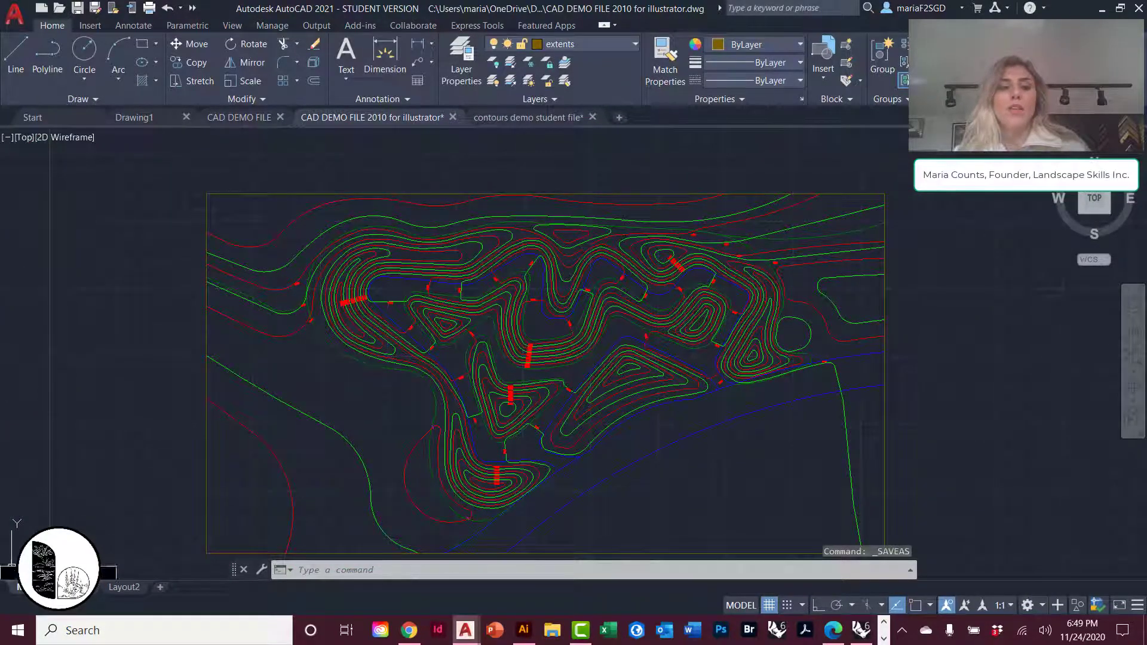
Examine the contour plan up close inside the first layout's viewport and return to paper space.
left_click(66, 587)
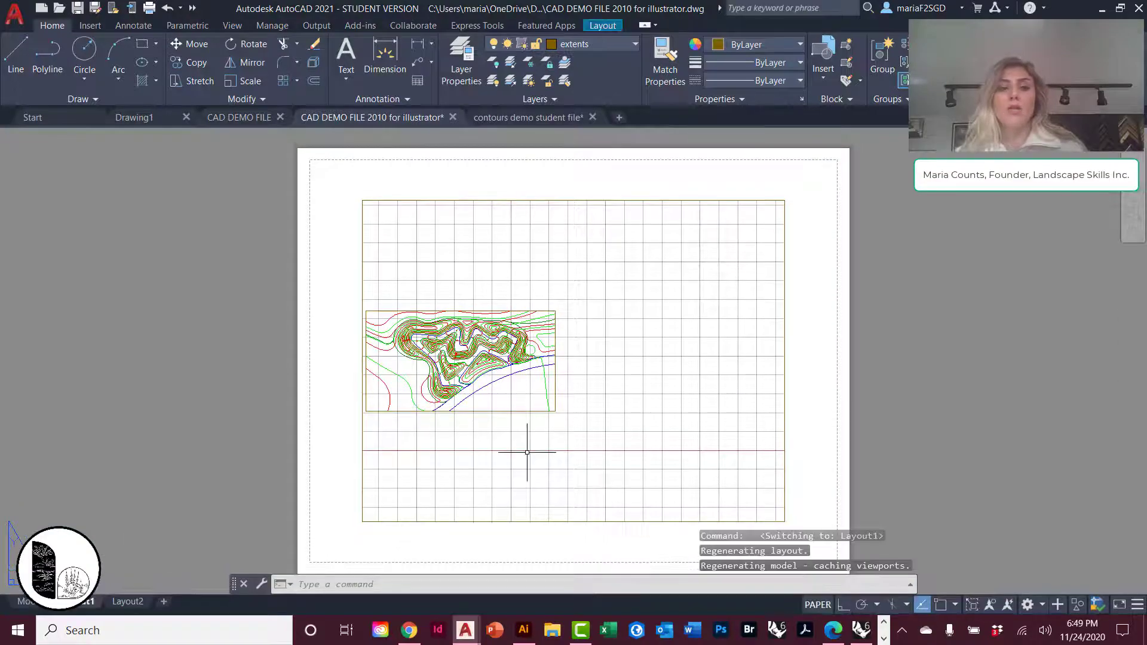
double_click(526, 452)
scroll(607, 435, "down", 1)
scroll(524, 323, "up", 5)
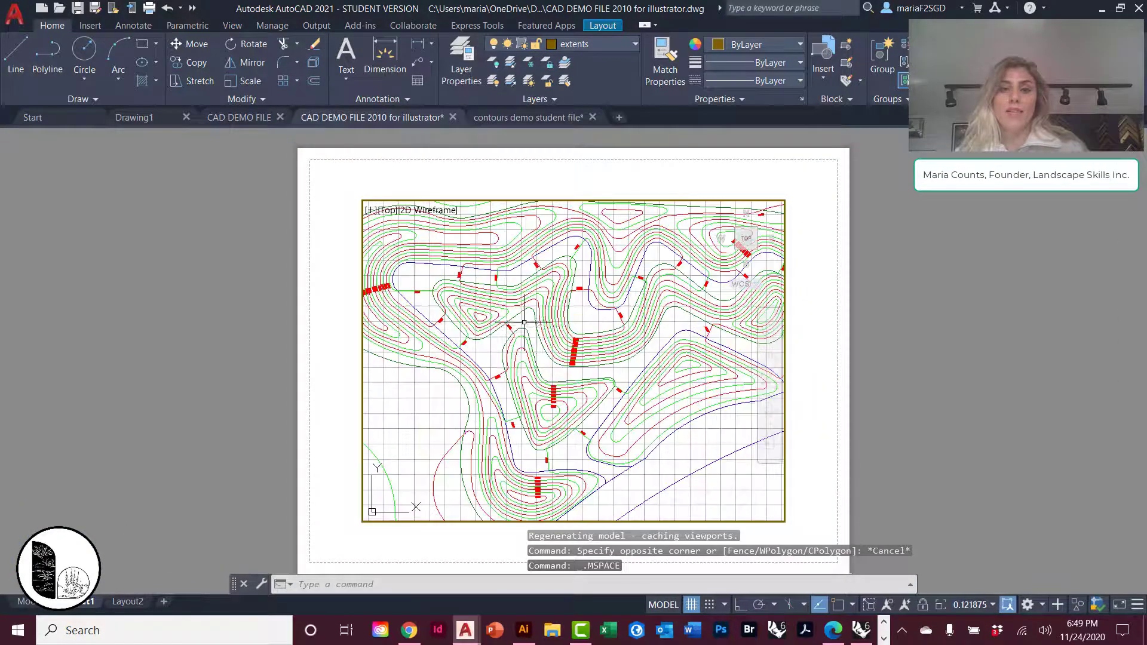
double_click(813, 268)
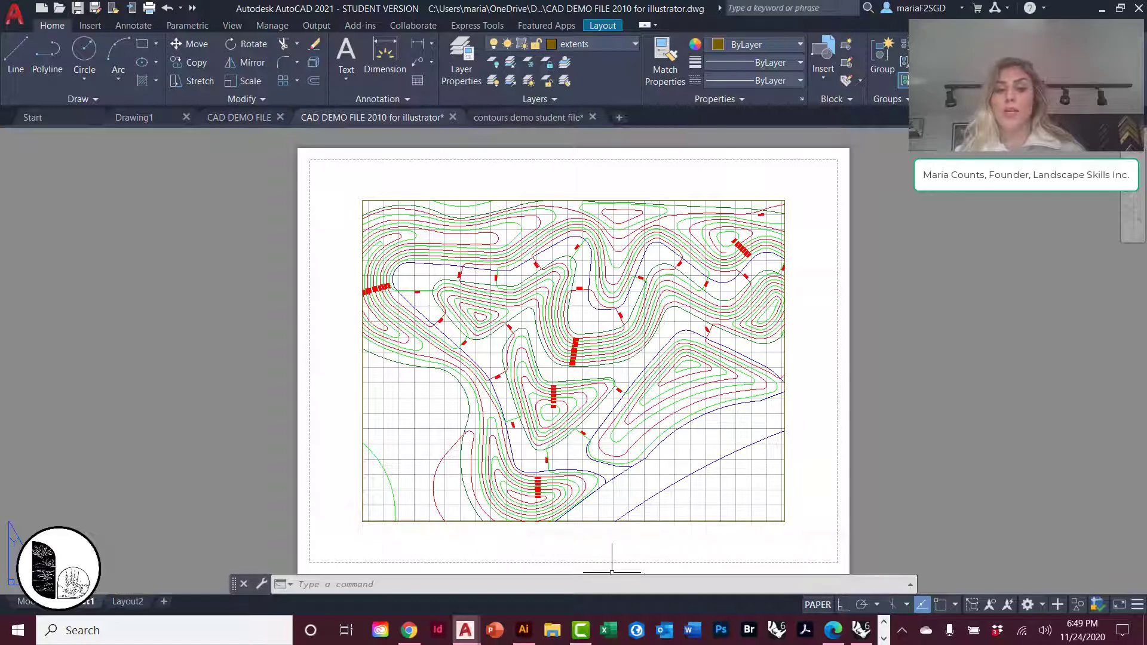
Switch to Illustrator and open CAD DEMO FILE 2010 for illustrator.dwg from the Desktop, using the Model layout scaled to fit the artboard.
left_click(524, 630)
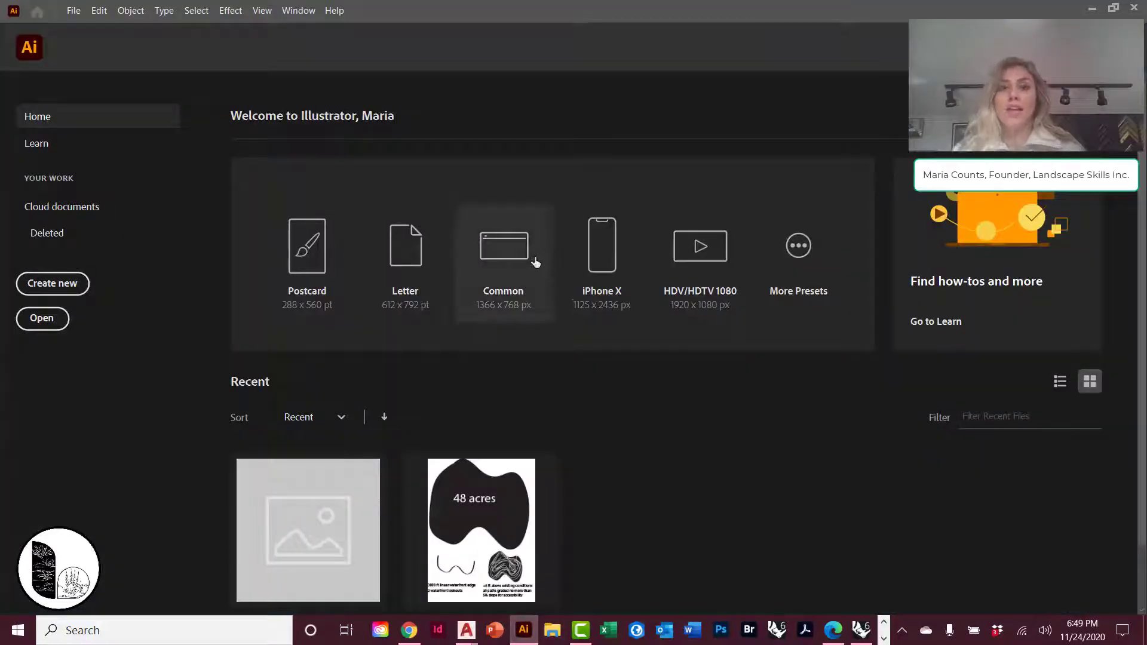
left_click(68, 11)
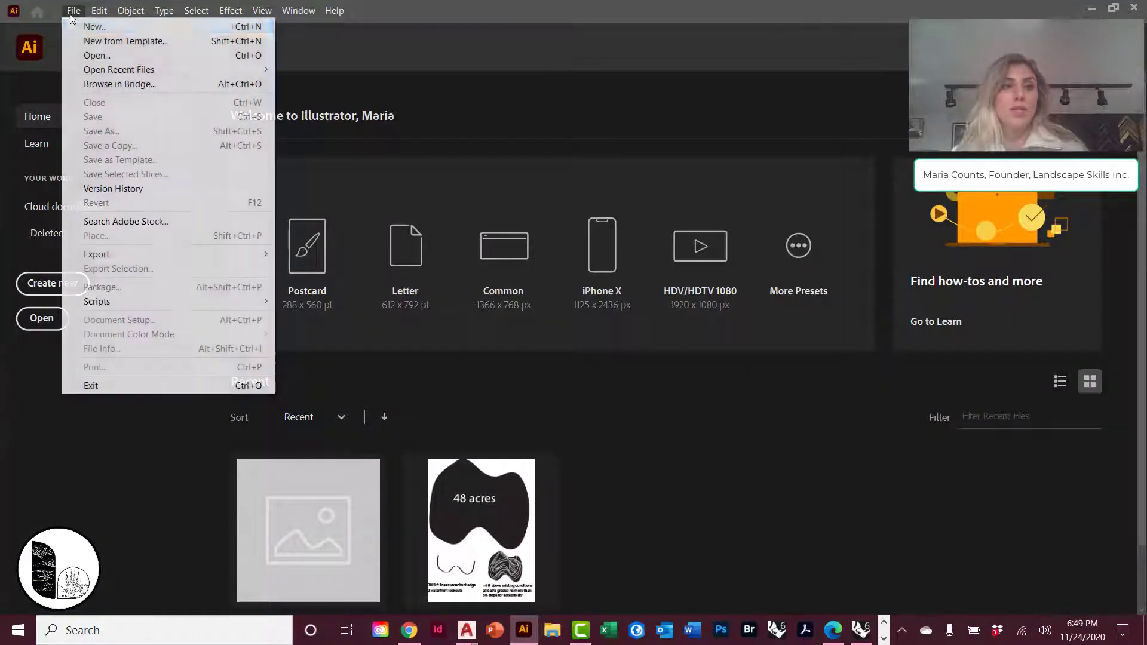
left_click(78, 55)
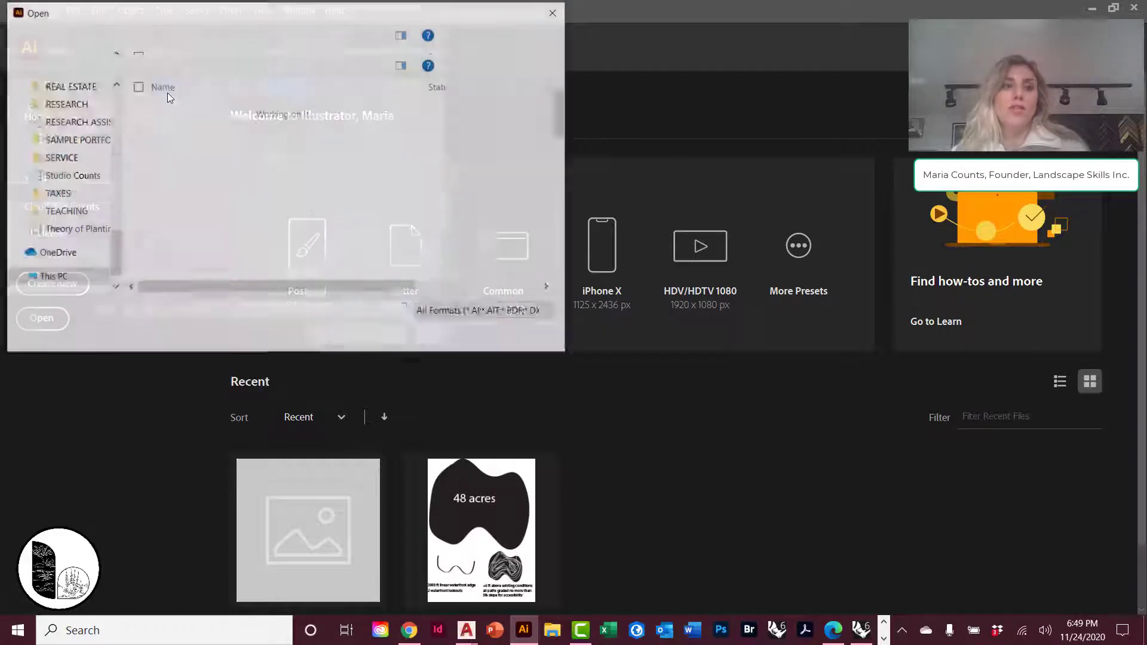
scroll(103, 114, "up", 2)
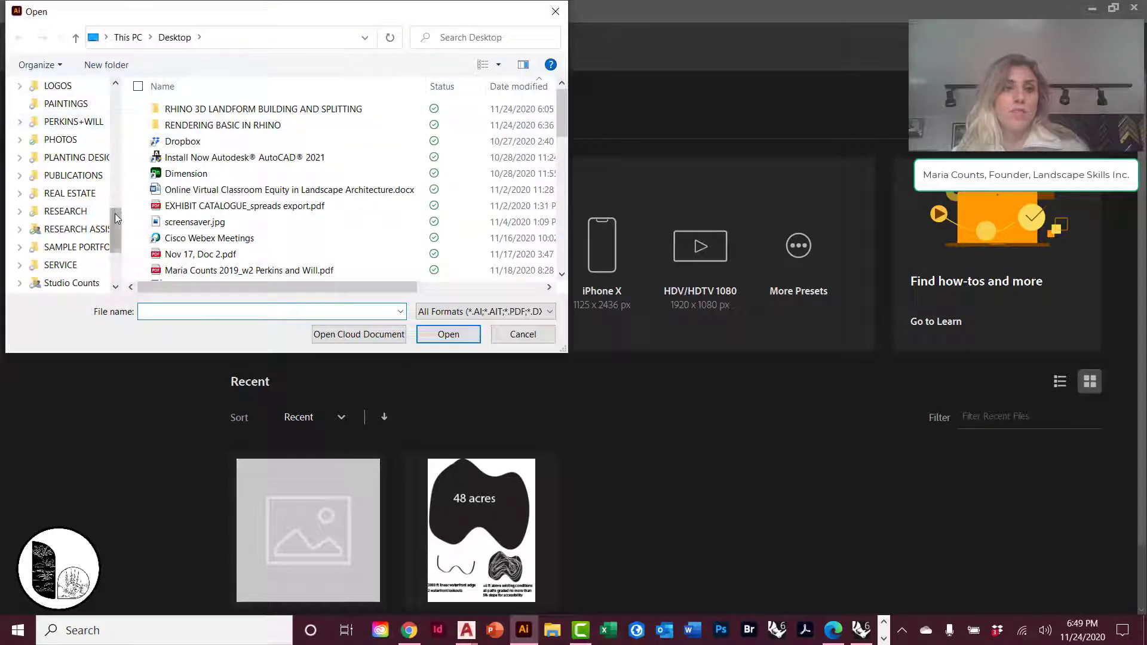
scroll(99, 116, "up", 5)
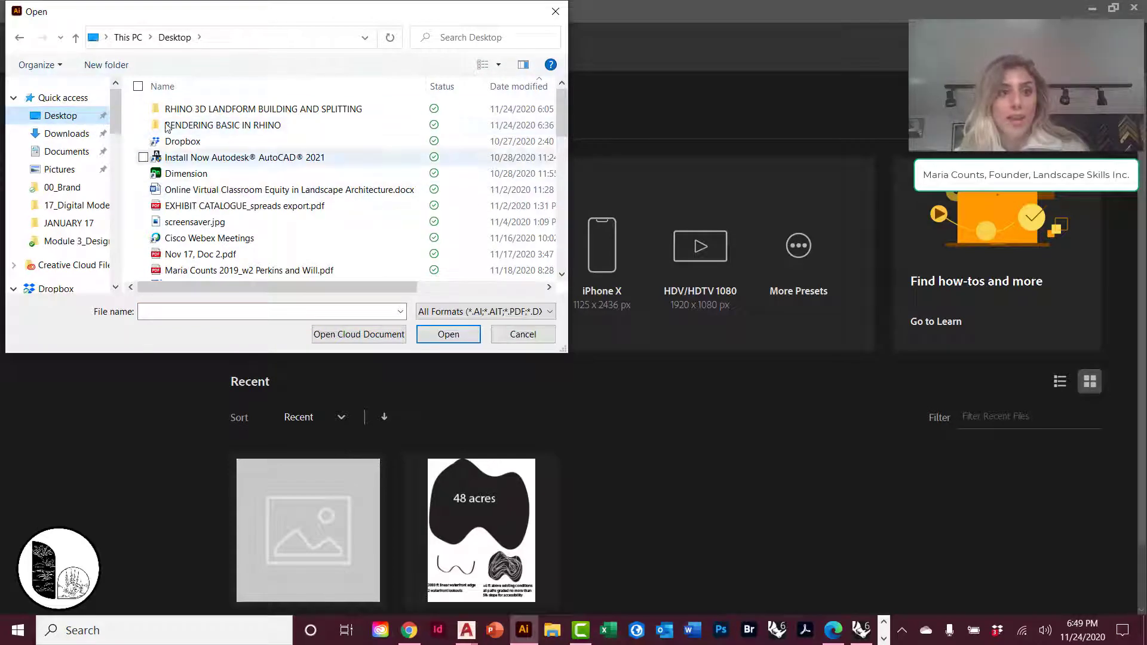
left_click(517, 86)
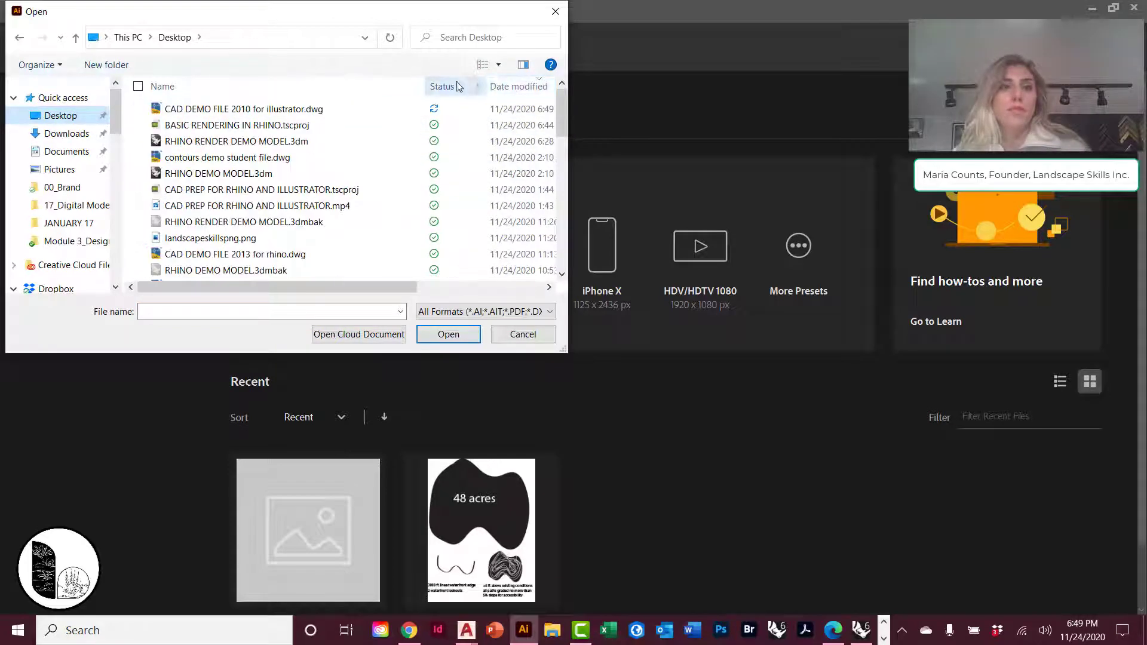
double_click(289, 109)
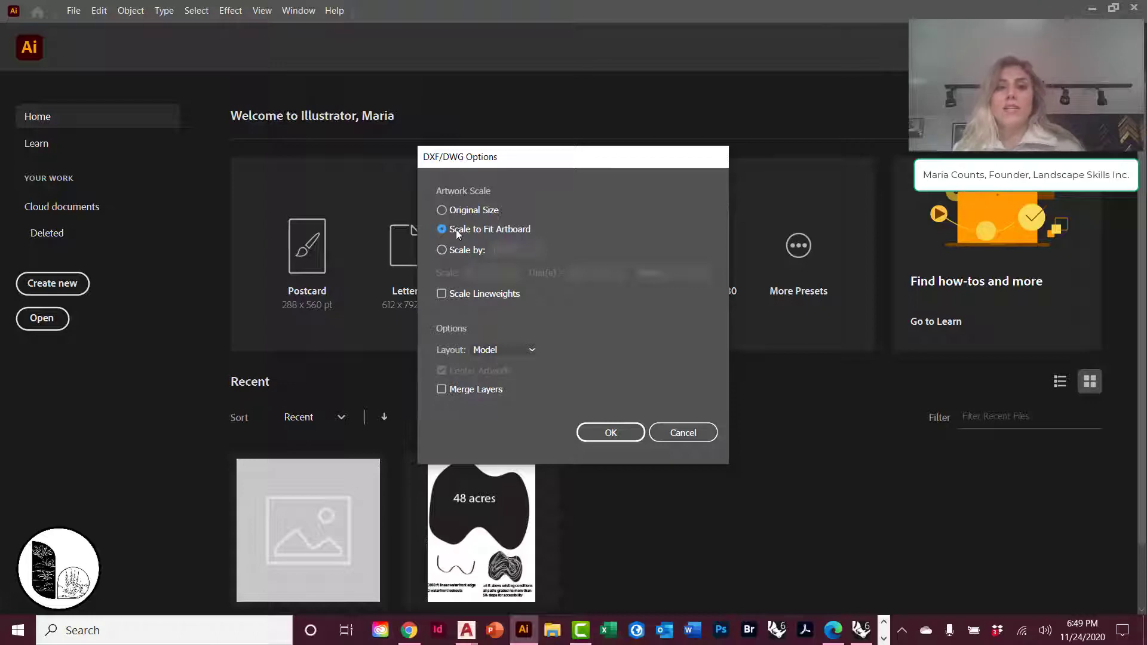
left_click(609, 432)
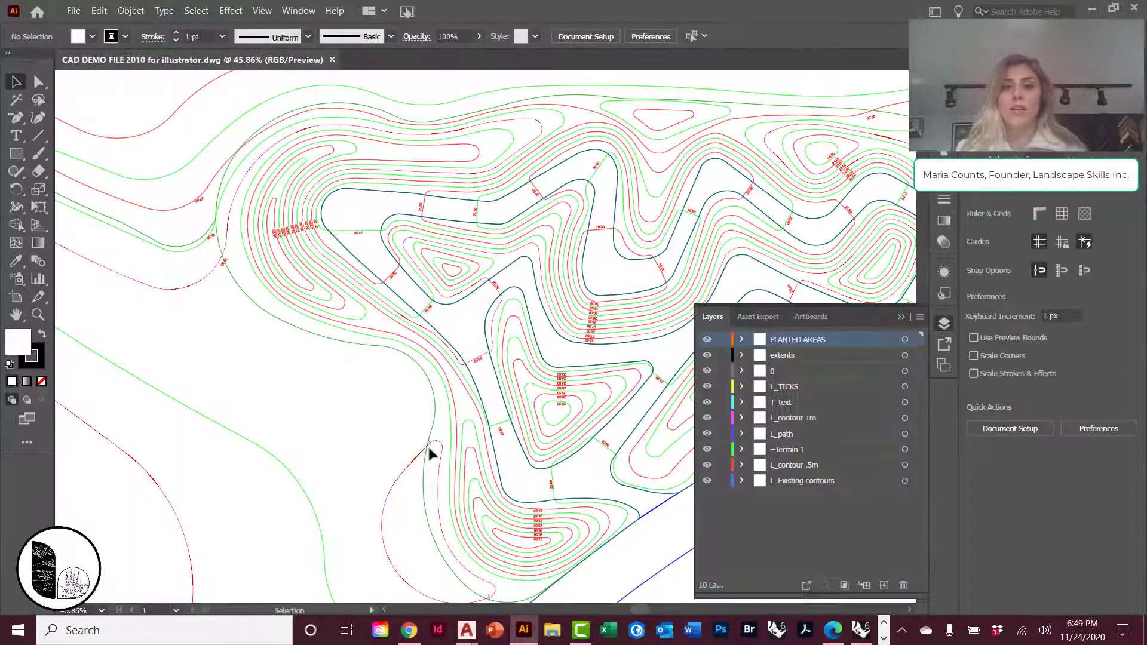
Check the whole imported artboard and its layer list, toggling the visibility of the PLANTED AREAS layer.
left_click(902, 317)
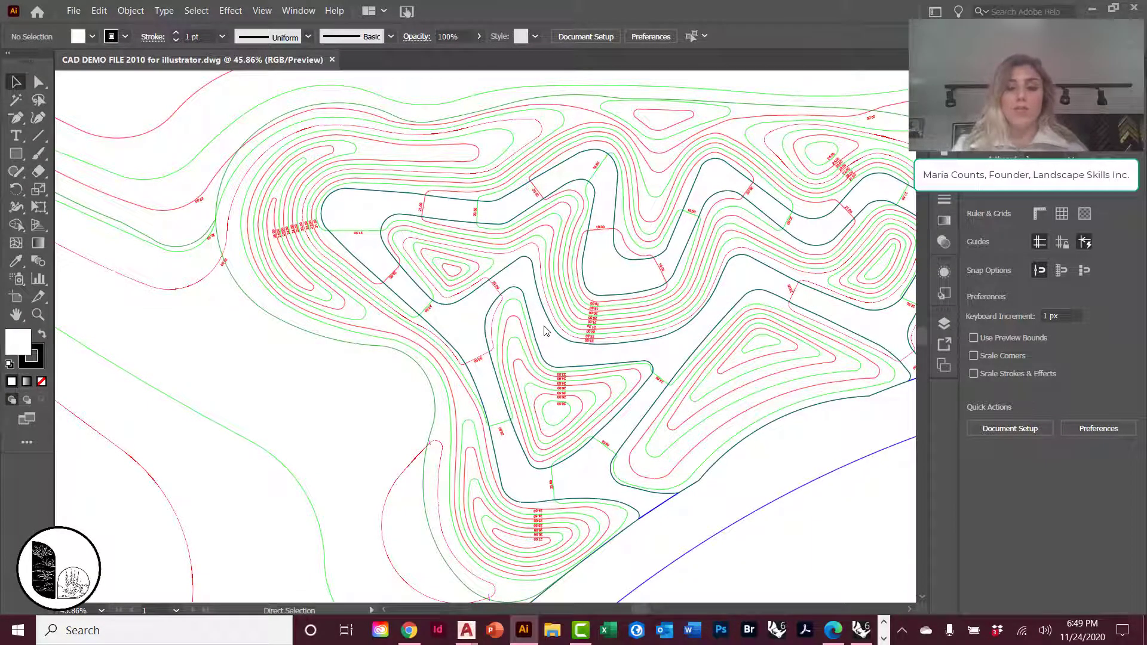
key("ctrl+minus")
key("ctrl+minus")
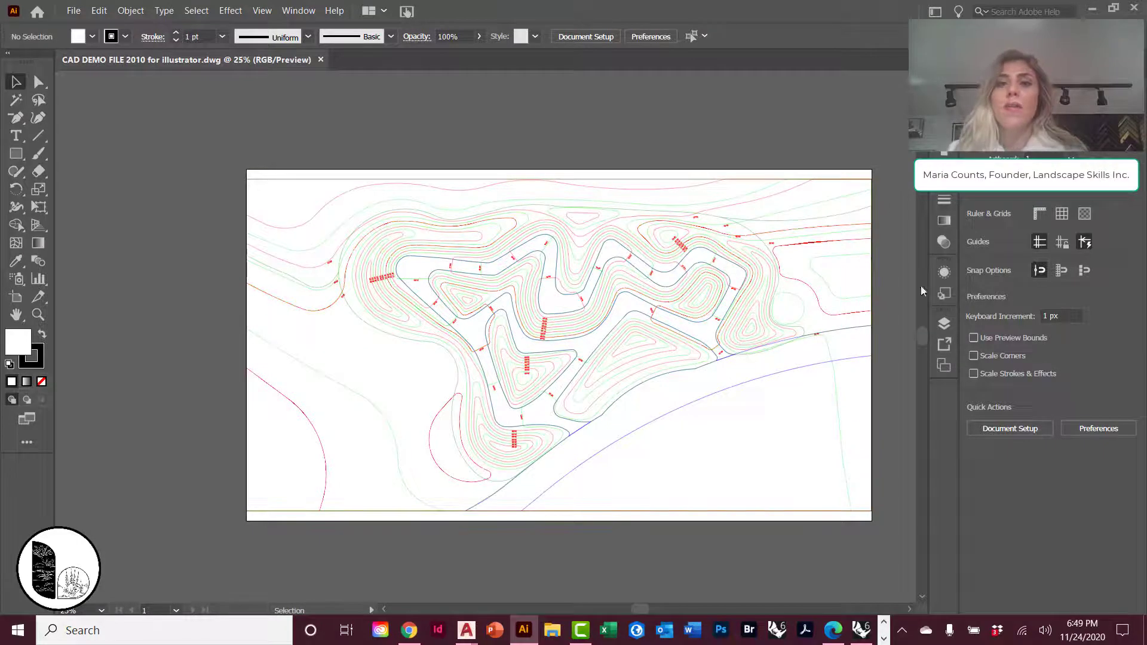
left_click(944, 323)
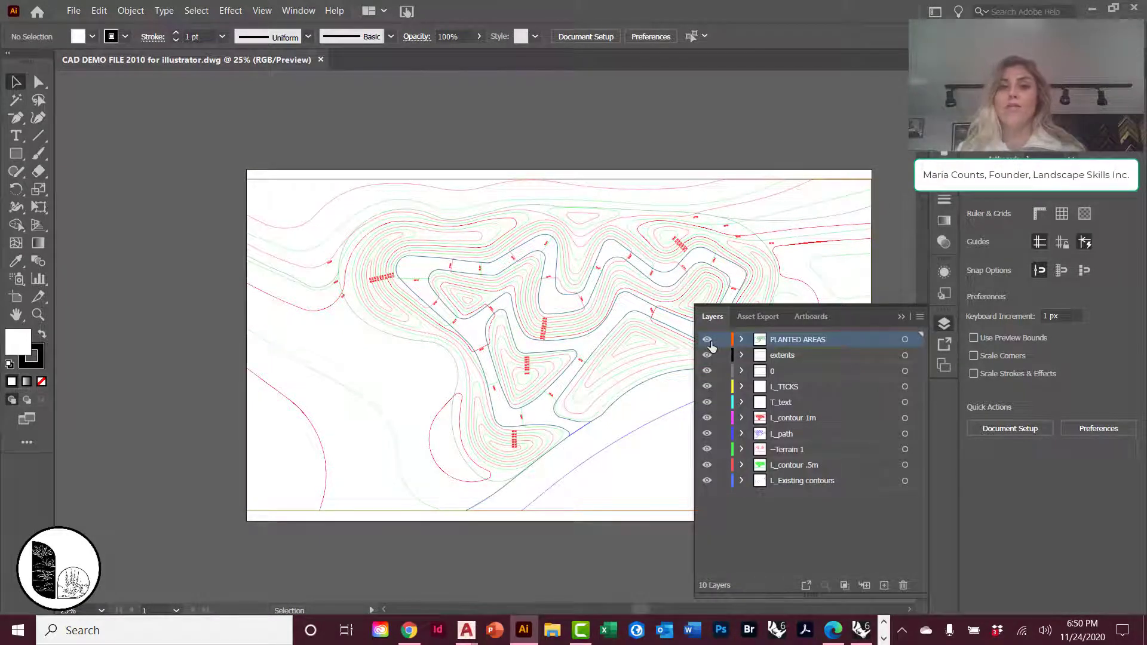
left_click(709, 341)
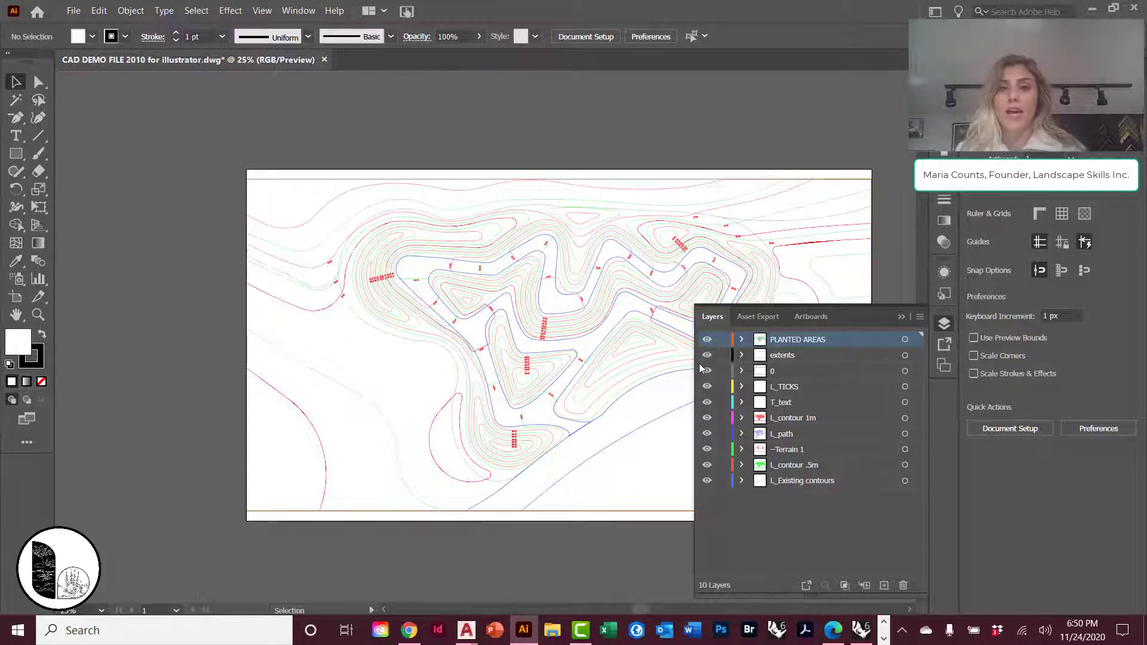
Change the stroke of all artwork on the L_contour .5m layer to black and deselect it.
left_click(808, 449)
left_click(847, 462)
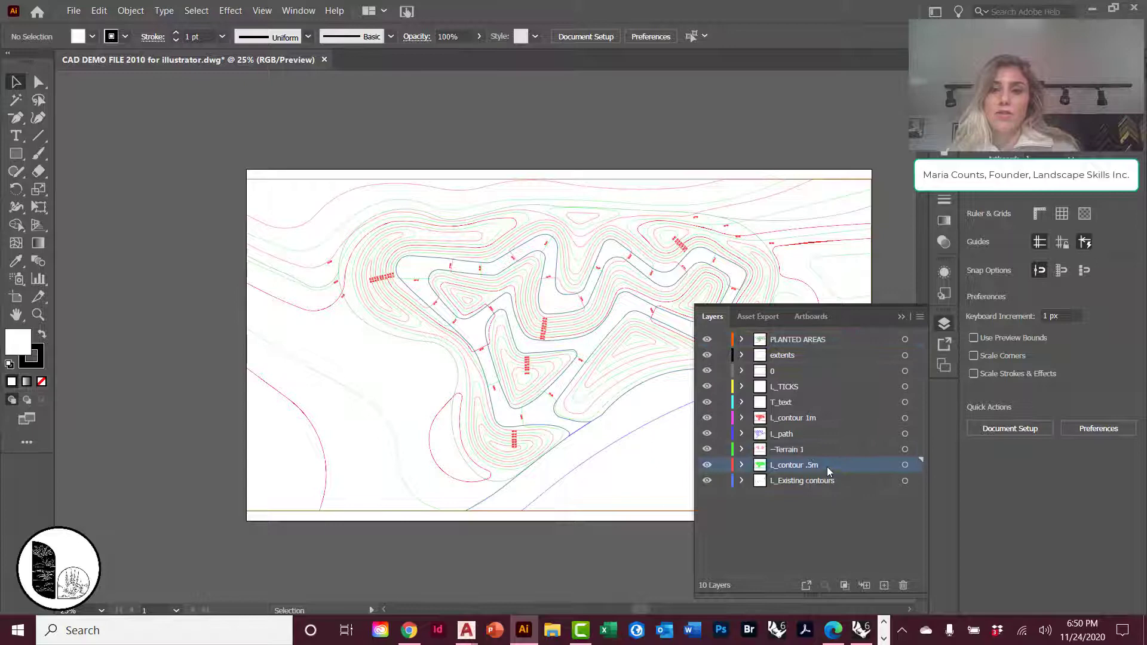
left_click(905, 465)
left_click(126, 37)
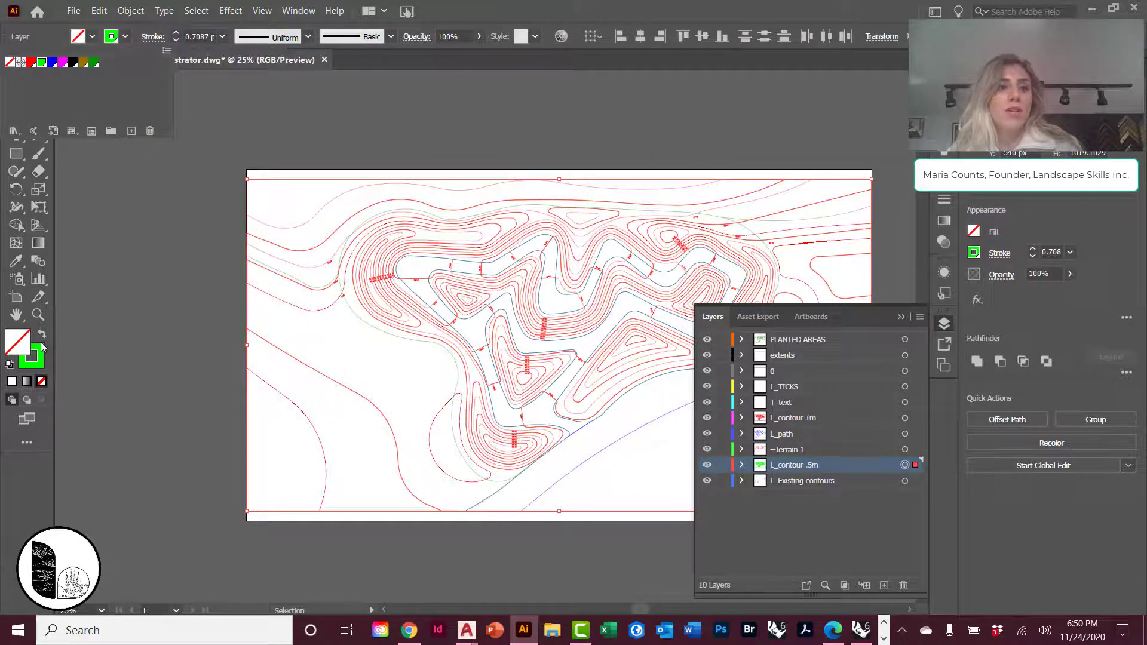
left_click(21, 62)
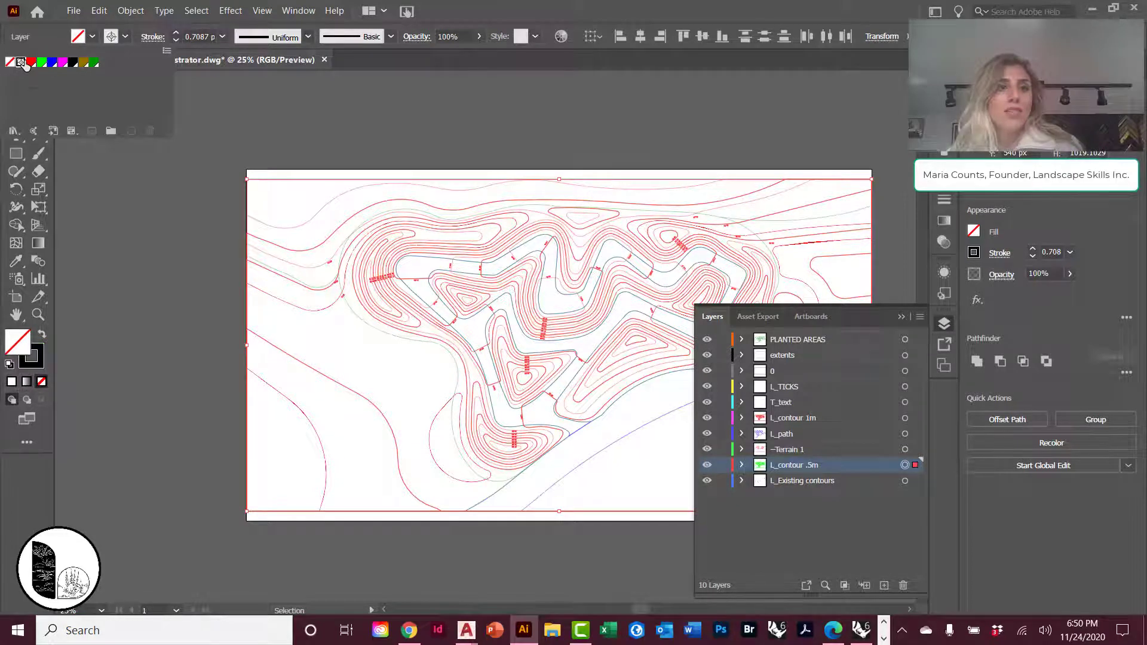
left_click(239, 106)
left_click(452, 121)
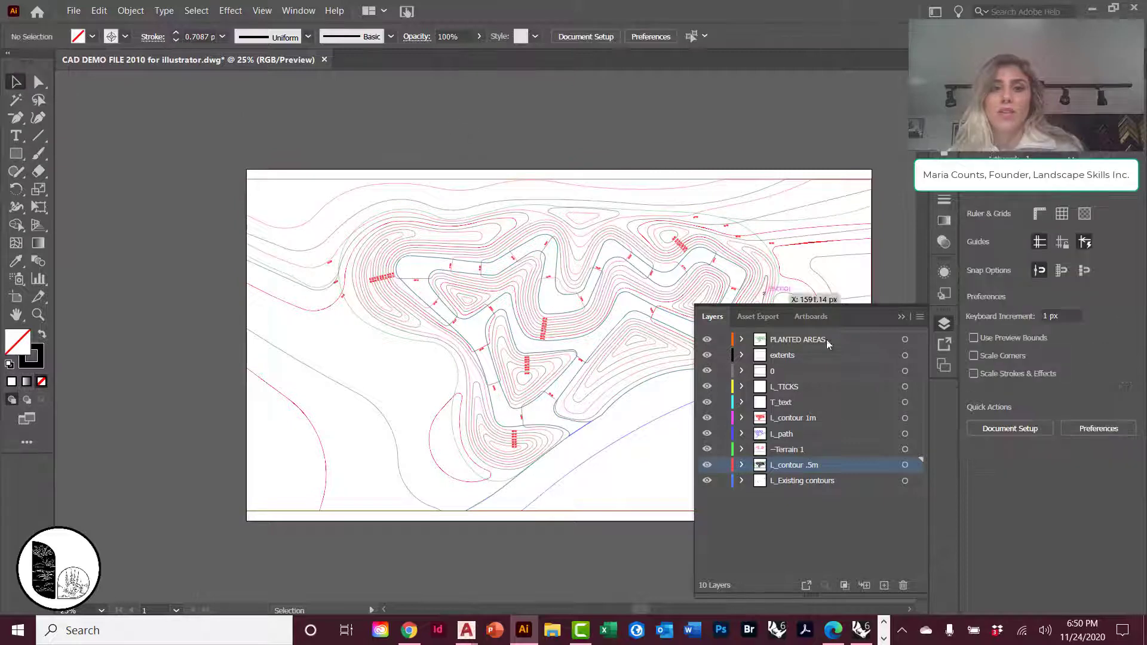
Set the stroke weight of all artwork on the L_contour .5m layer to 0.2 pt.
left_click(905, 465)
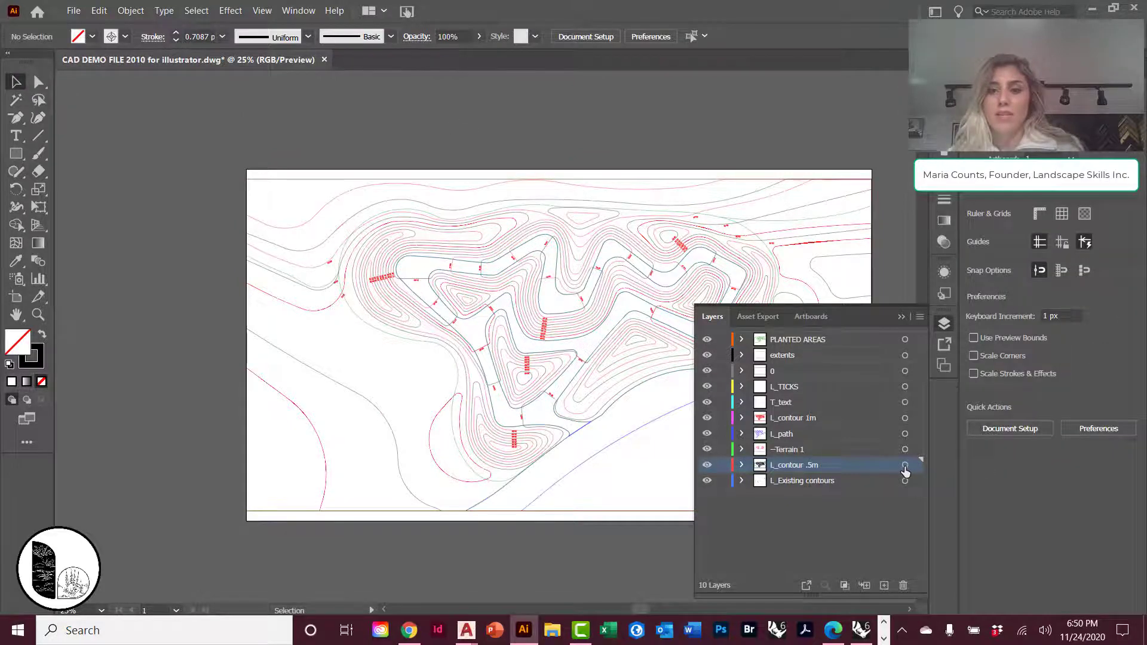
left_click(204, 35)
key("BackSpace")
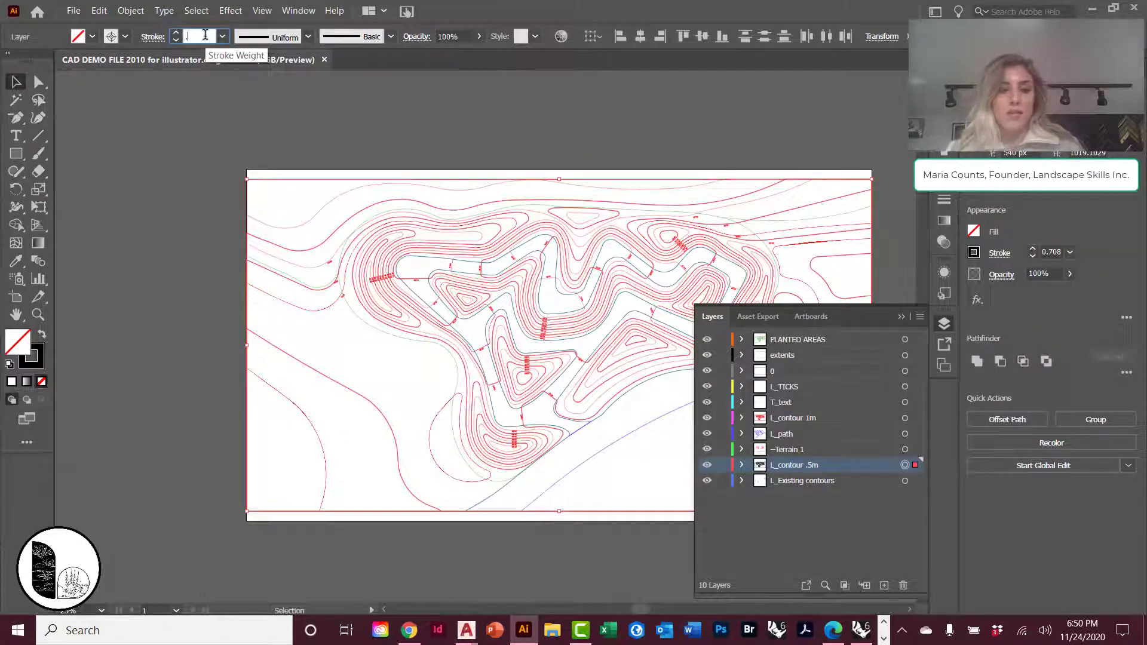
type("0.2")
key("Return")
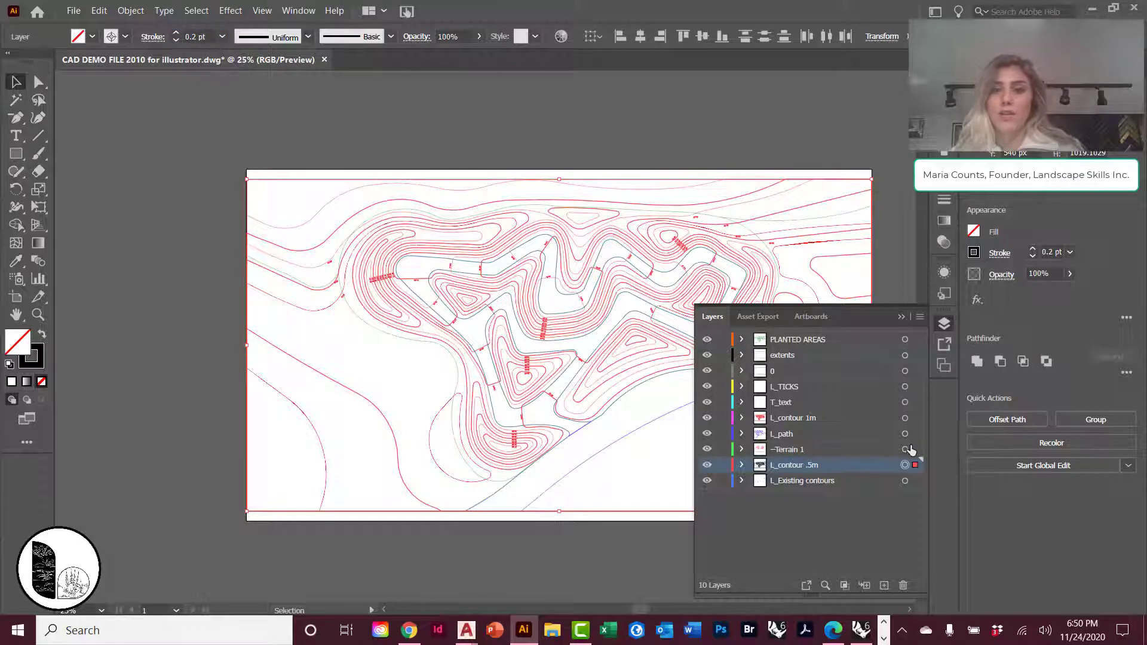
Give all artwork on the L_contour 1m layer a 0.2 pt black stroke and deselect it.
left_click(905, 418)
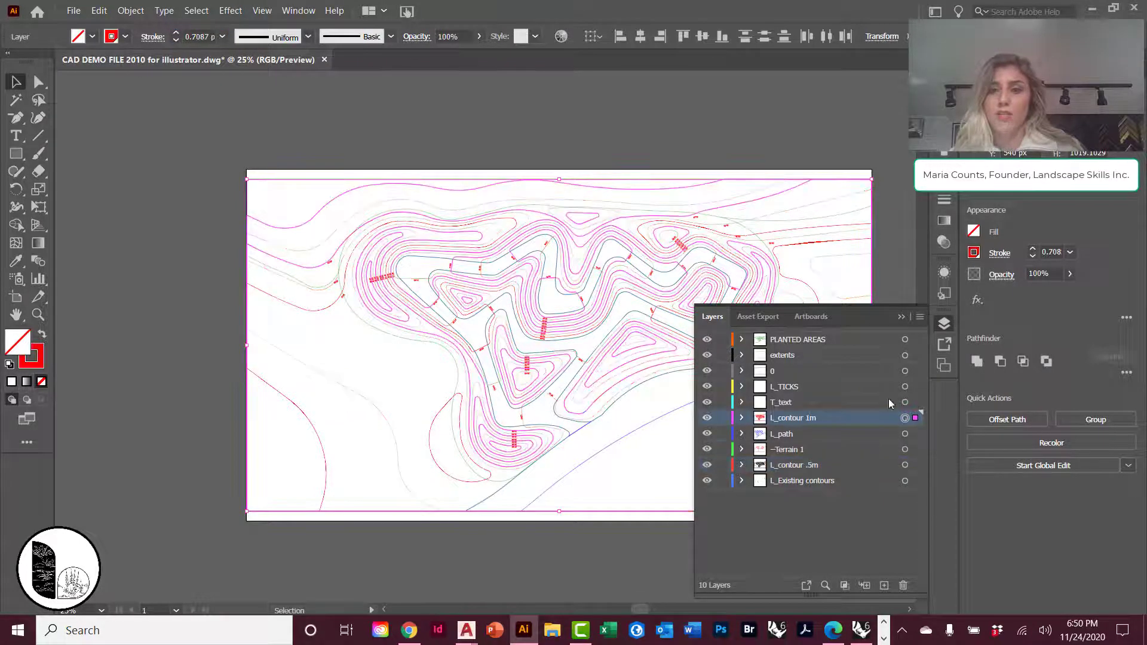
double_click(198, 37)
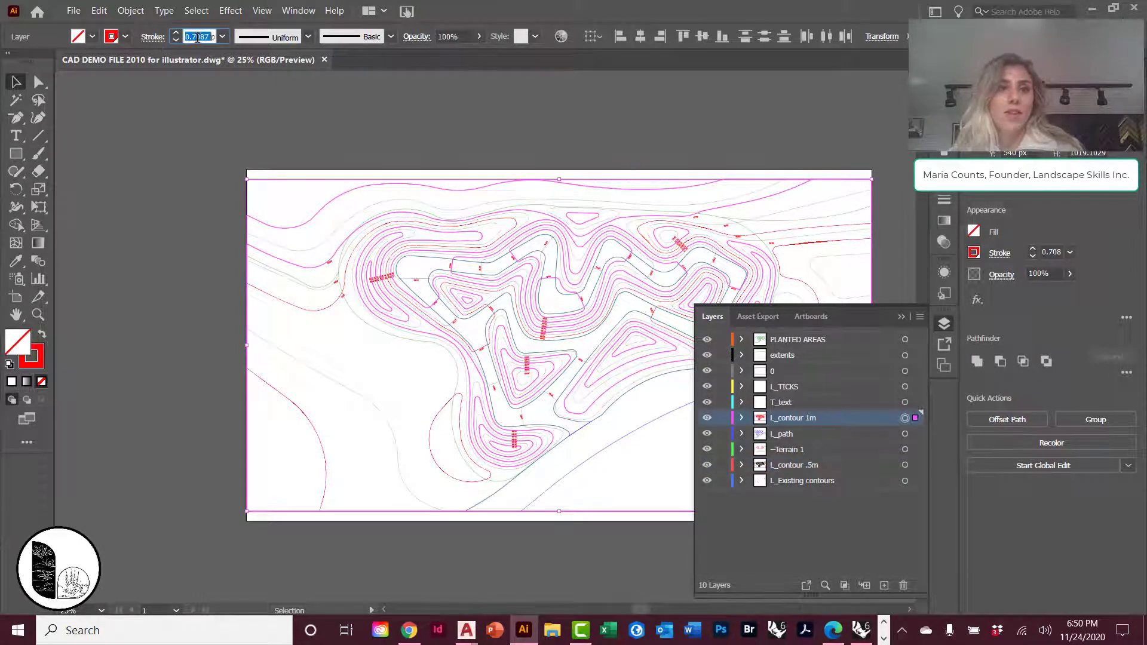
type("0.2")
key("Return")
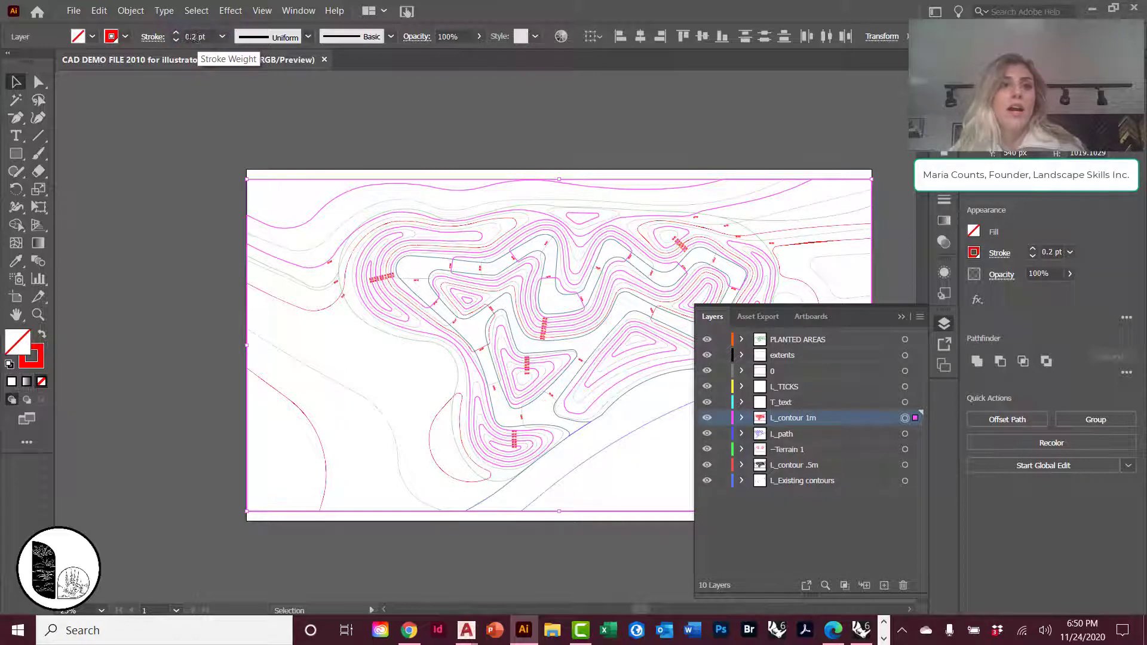
left_click(125, 36)
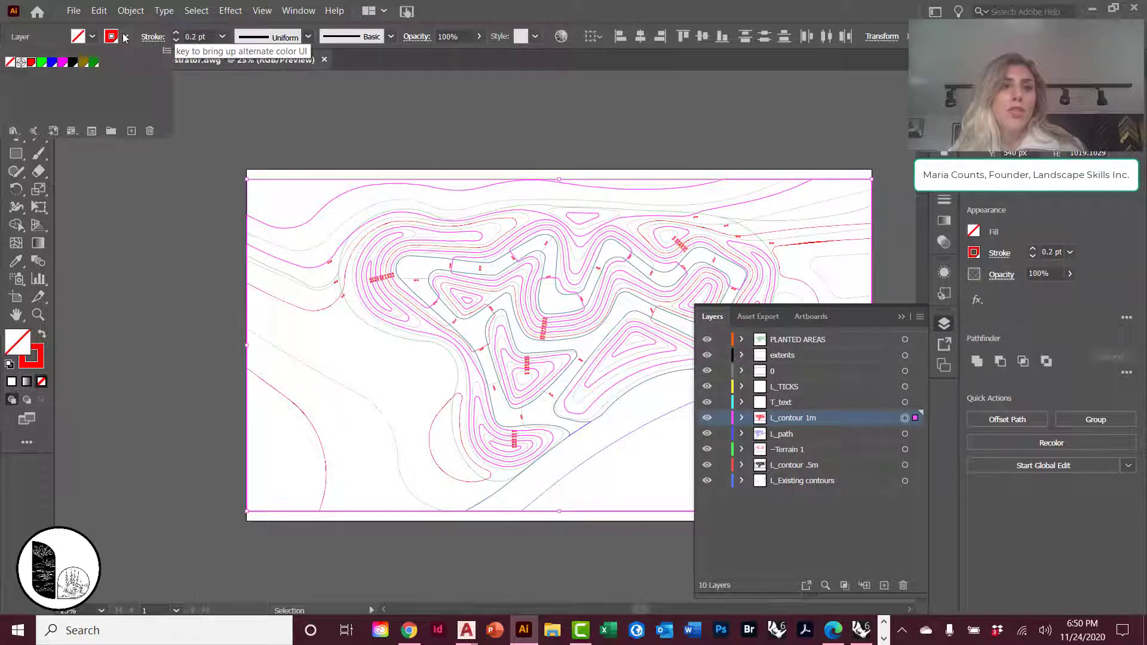
left_click(73, 62)
left_click(270, 77)
left_click(393, 107)
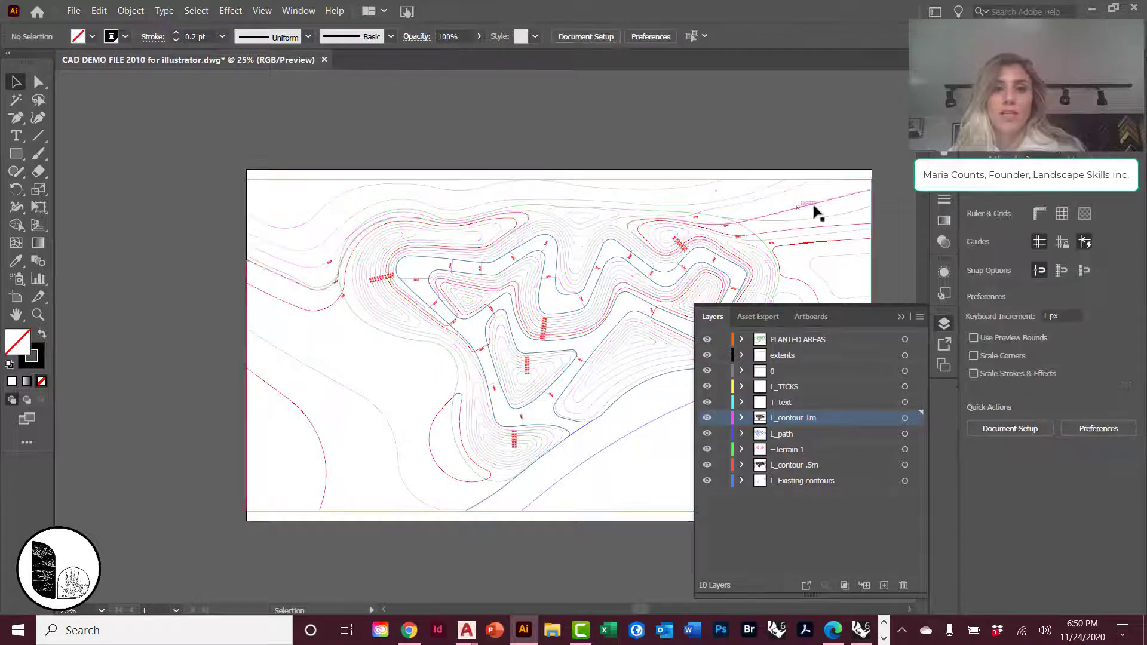
Give all artwork on the L_path layer a 1 pt black stroke and deselect it.
left_click(905, 434)
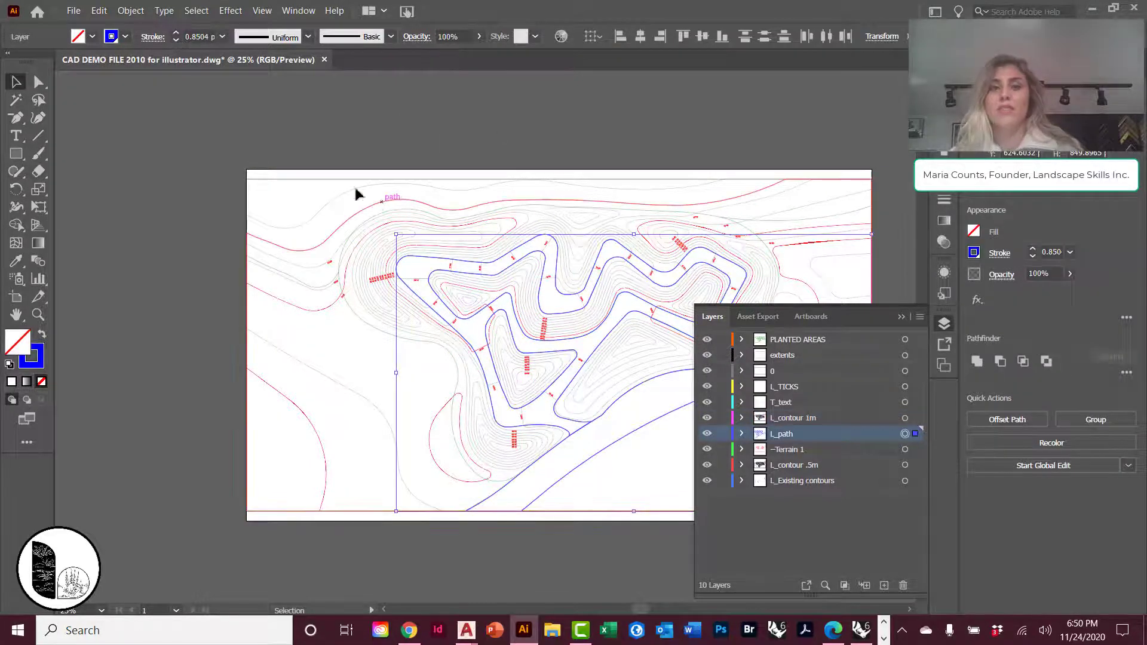
left_click(126, 38)
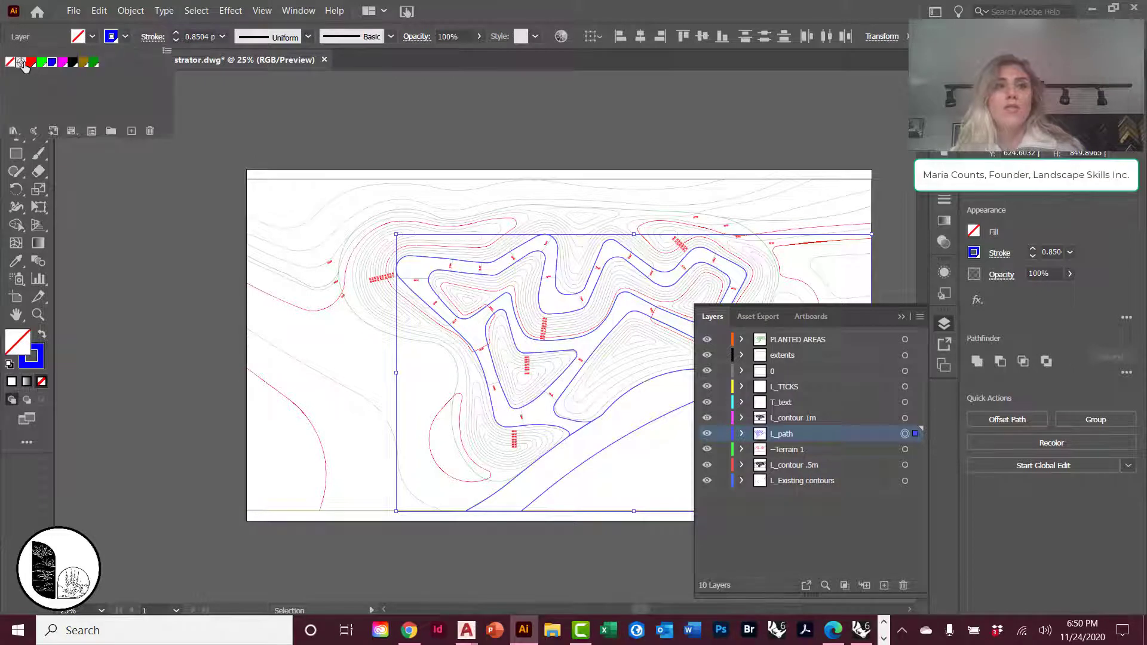
left_click(22, 62)
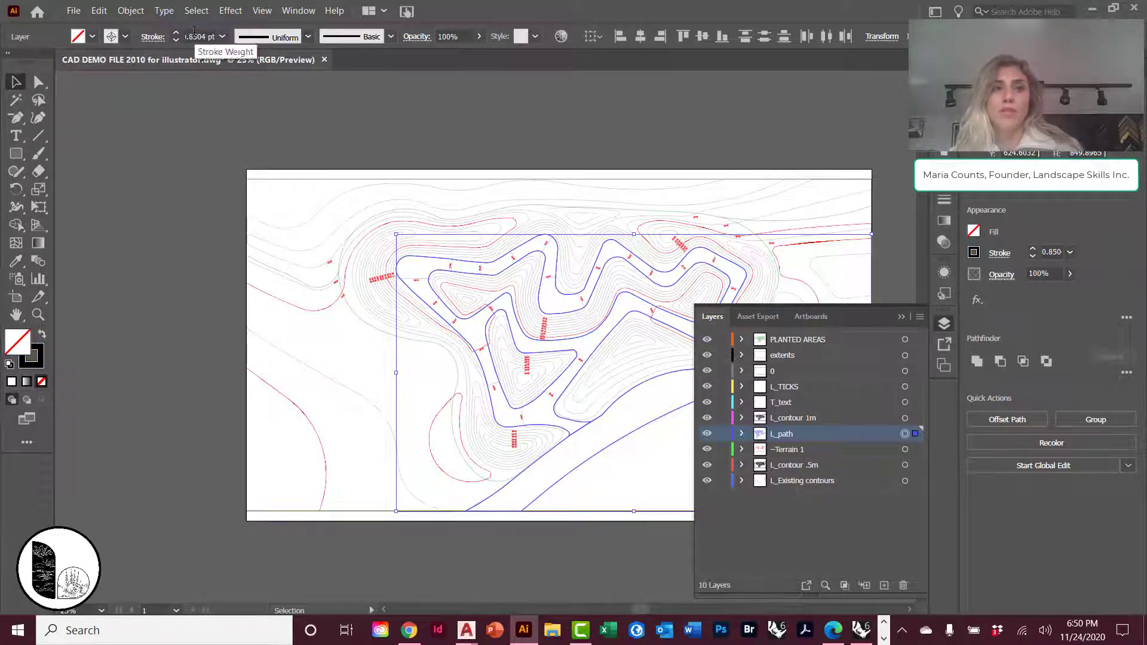
left_click(195, 36)
type("1")
key("Return")
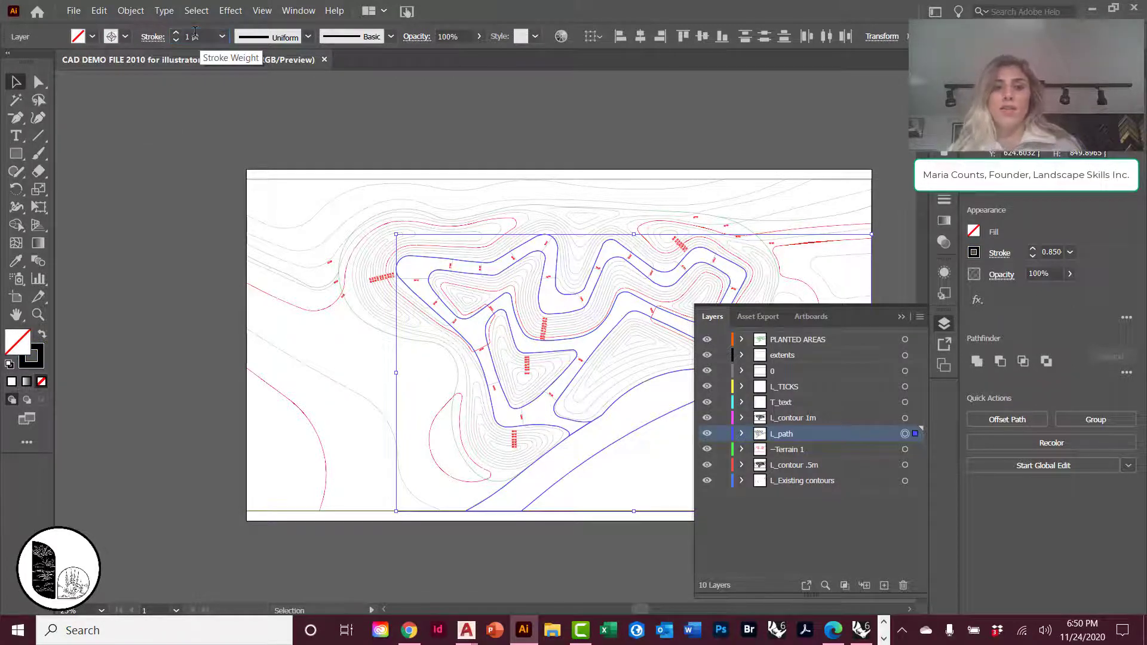
left_click(192, 111)
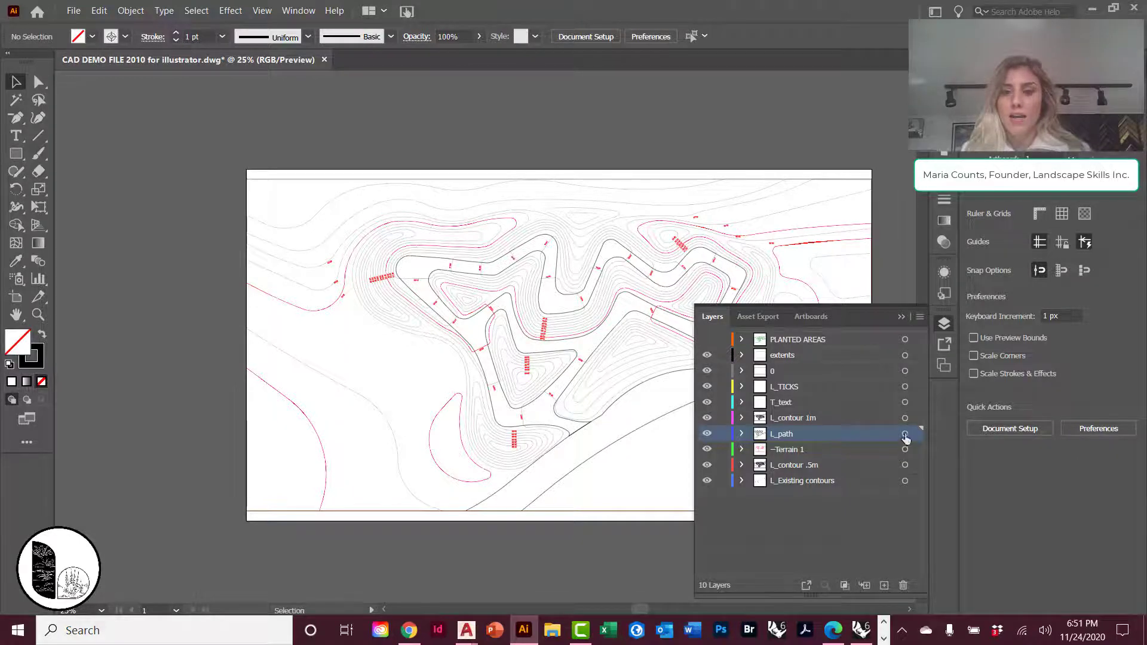
Change the fill of all lettering on the T_text layer to black and deselect it.
left_click(905, 402)
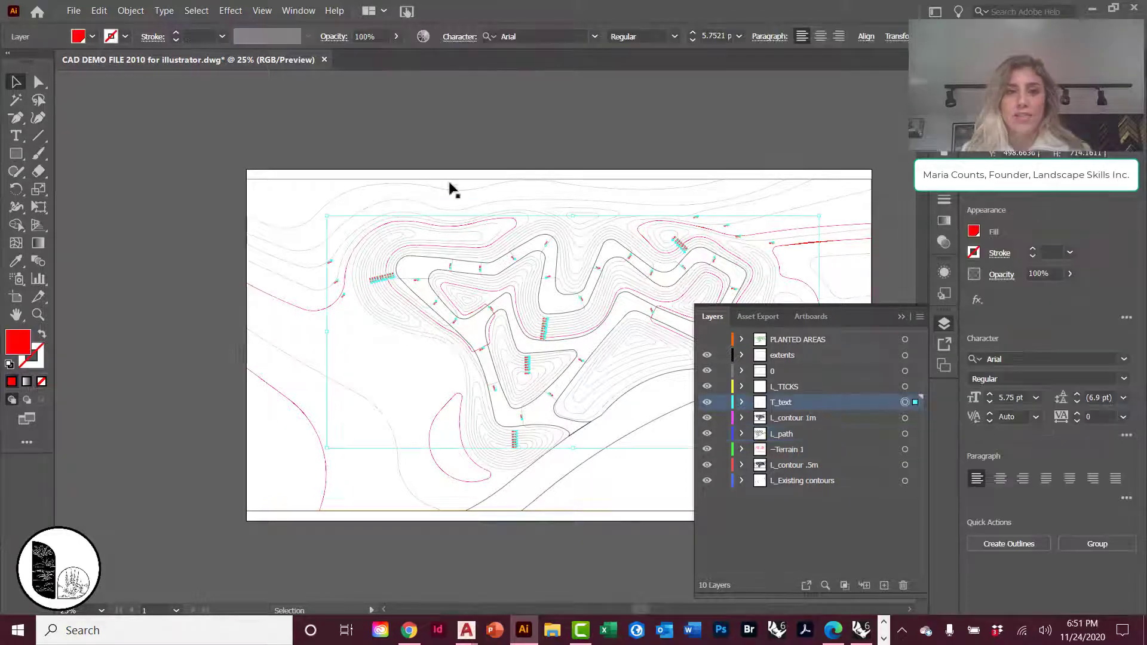
left_click(94, 37)
left_click(75, 64)
left_click(362, 103)
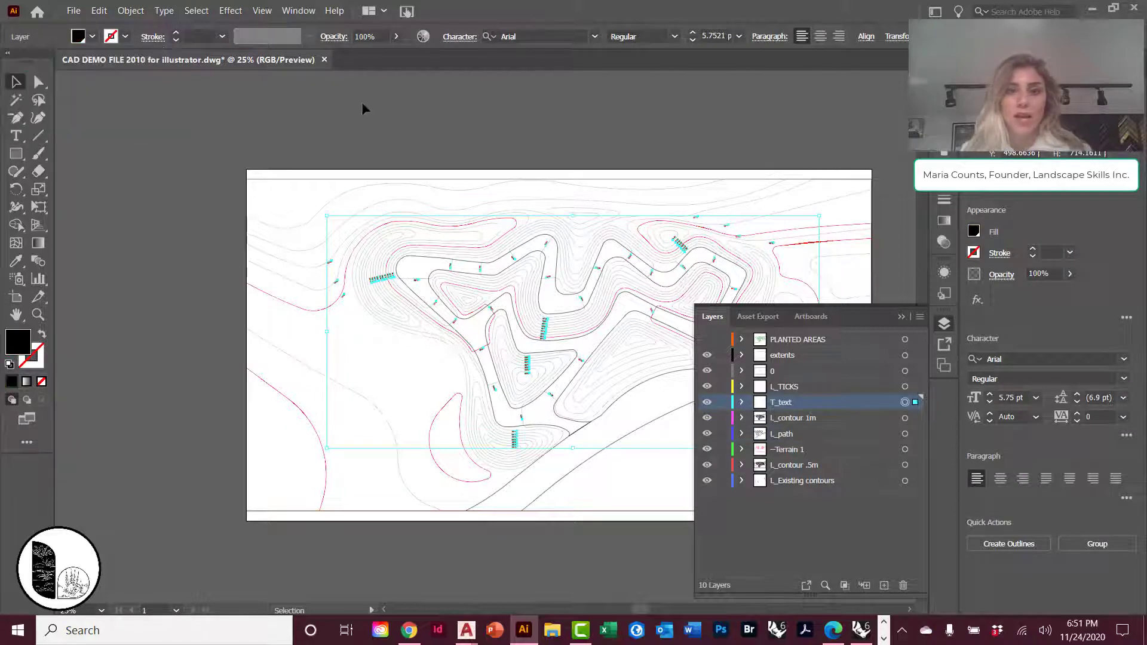
left_click(362, 109)
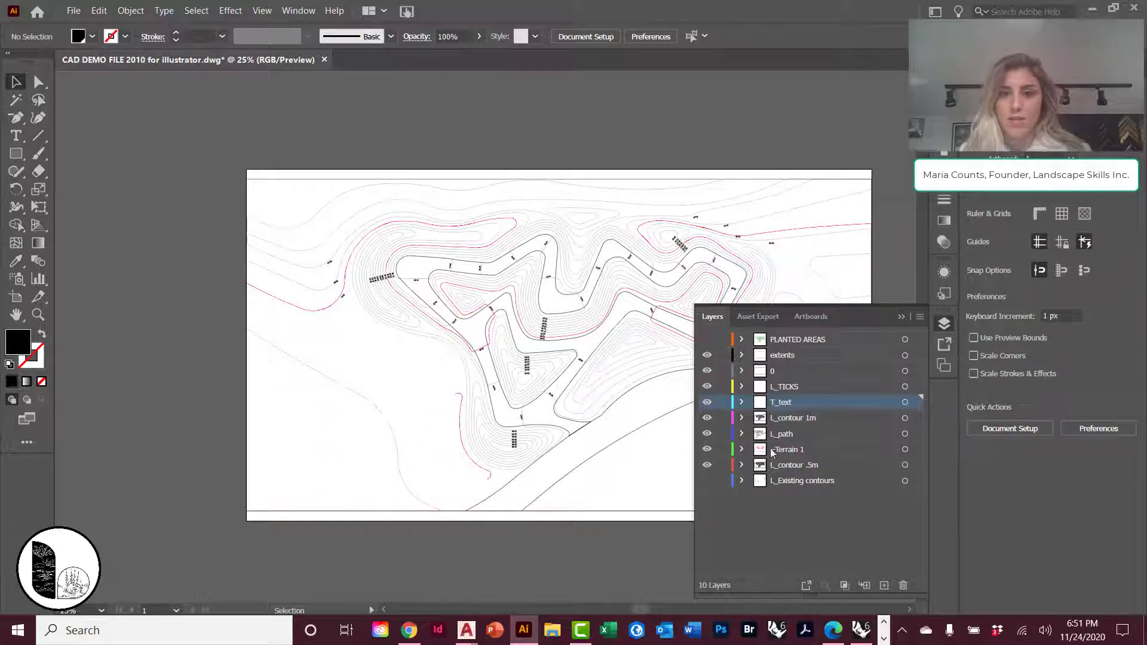
Hide the 0, extents and --Terrain 1 layers and examine the cleaned-up black linework up close.
left_click(705, 371)
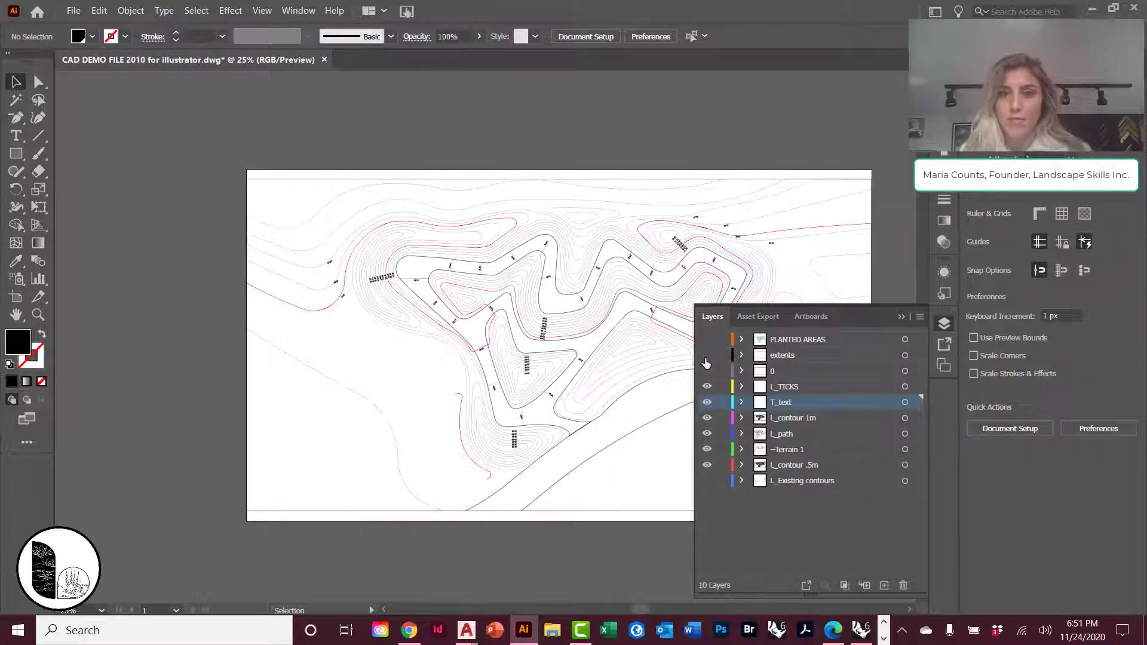
left_click(705, 357)
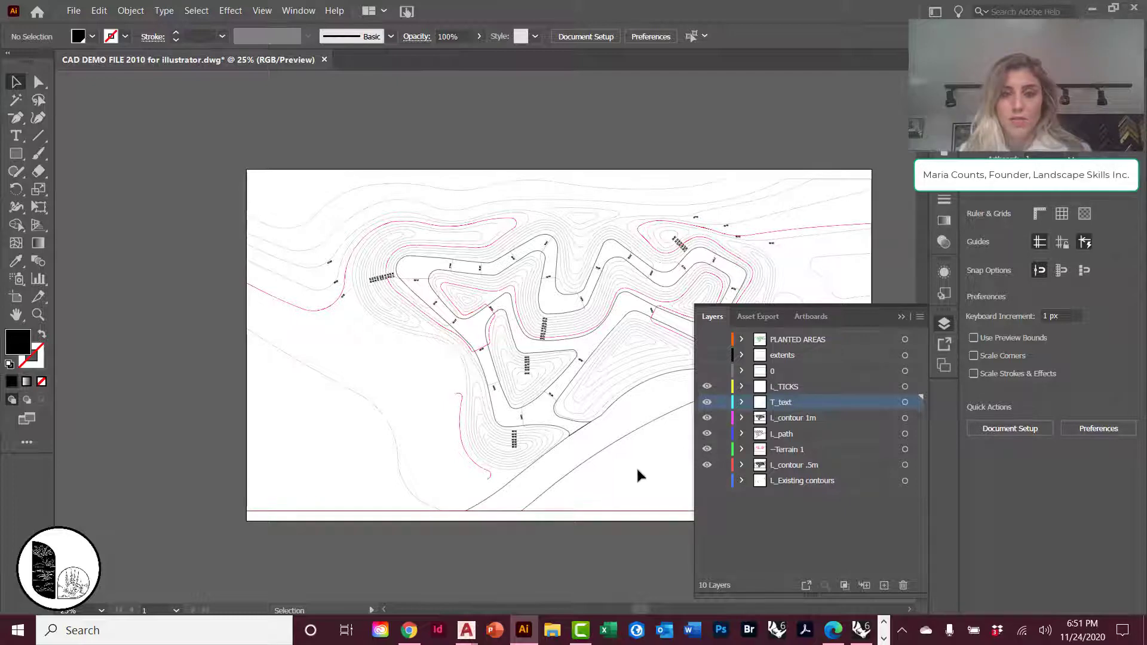
left_click(707, 450)
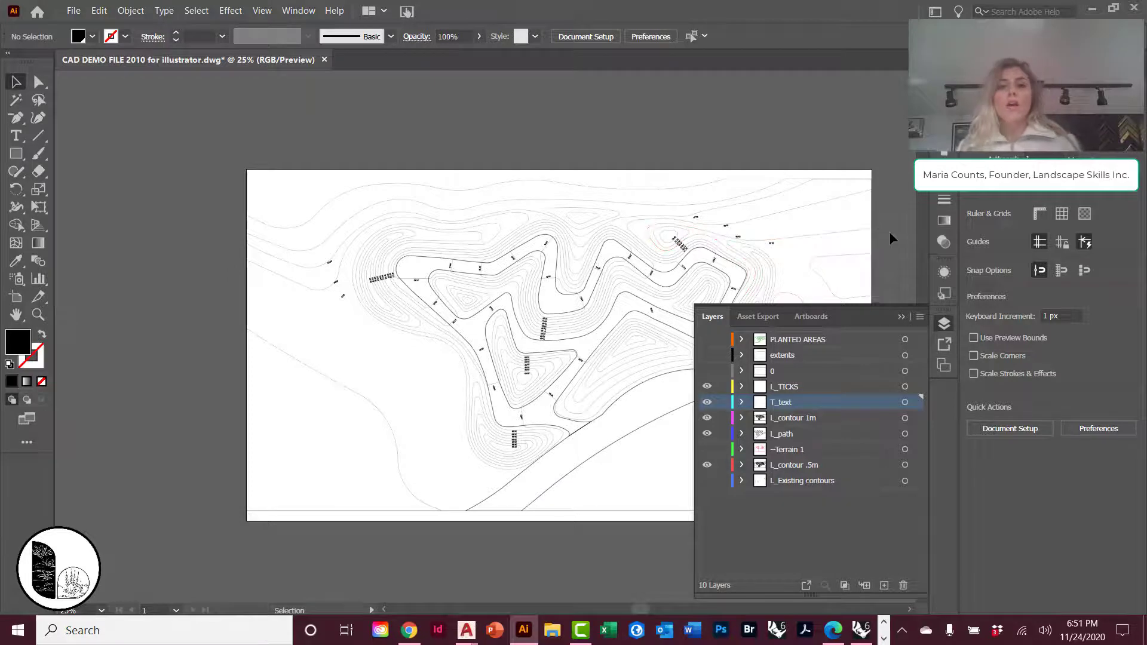
key("ctrl+plus")
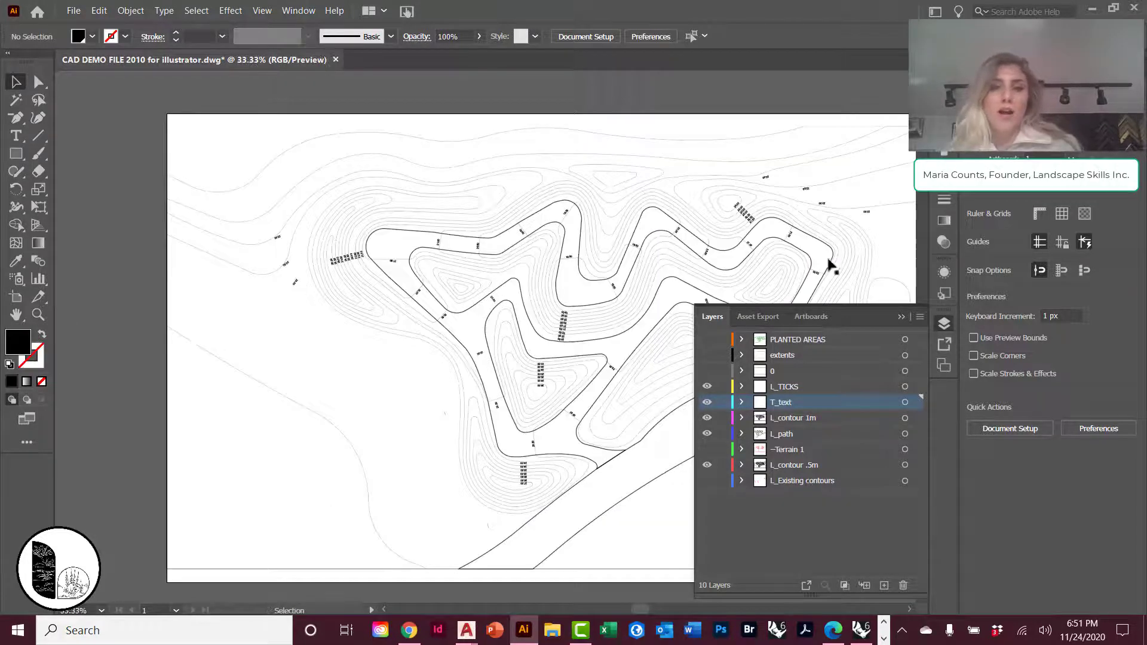
key("space")
left_click_drag(812, 243, 708, 234)
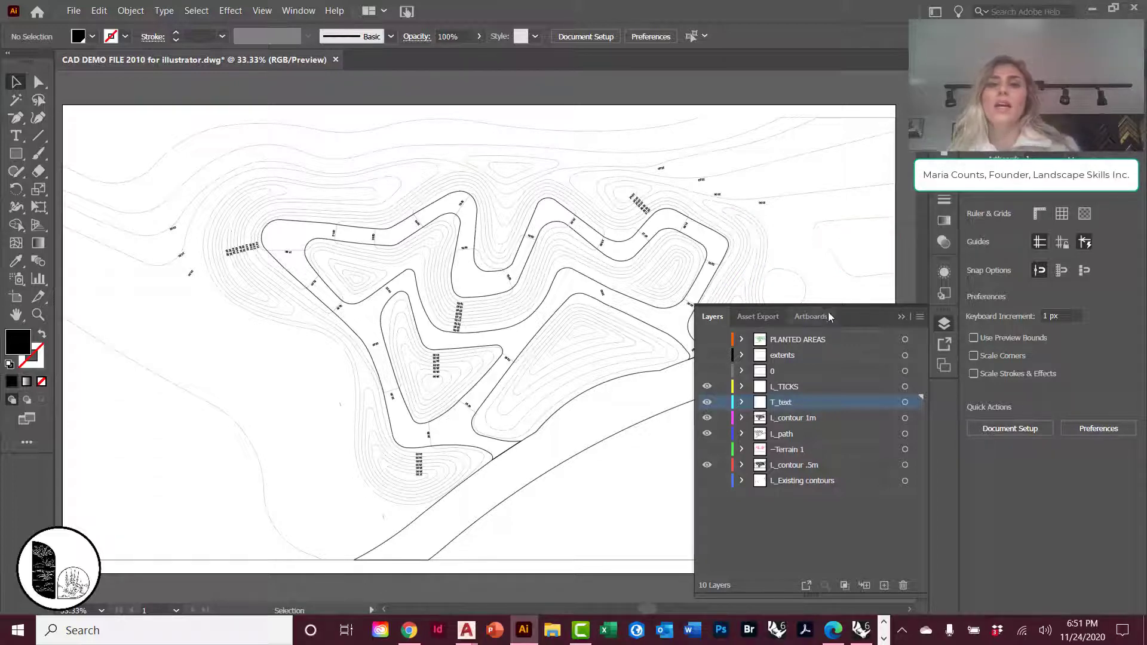
Check which file formats Save As offers for the drawing, then cancel without saving.
left_click(72, 11)
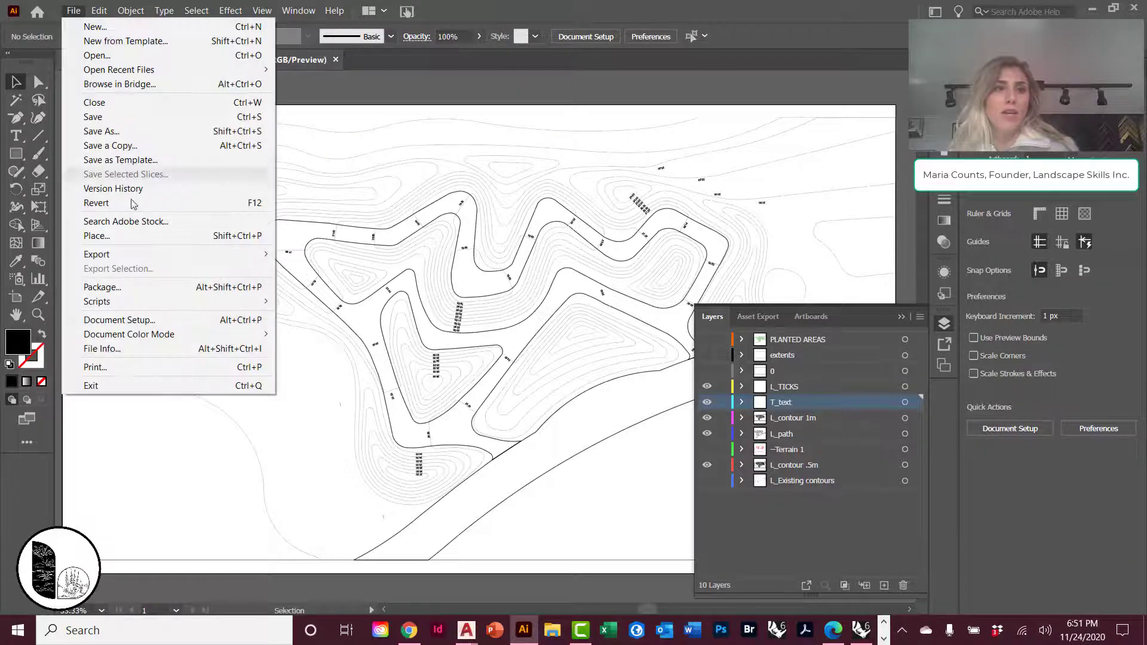
left_click(144, 130)
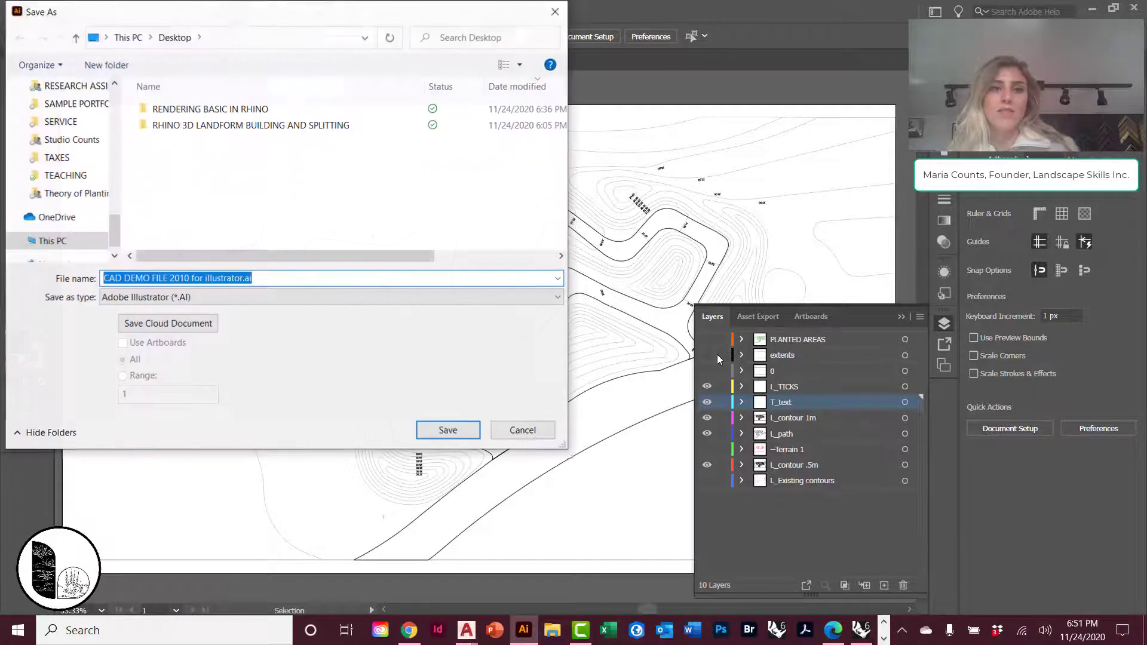
left_click(177, 297)
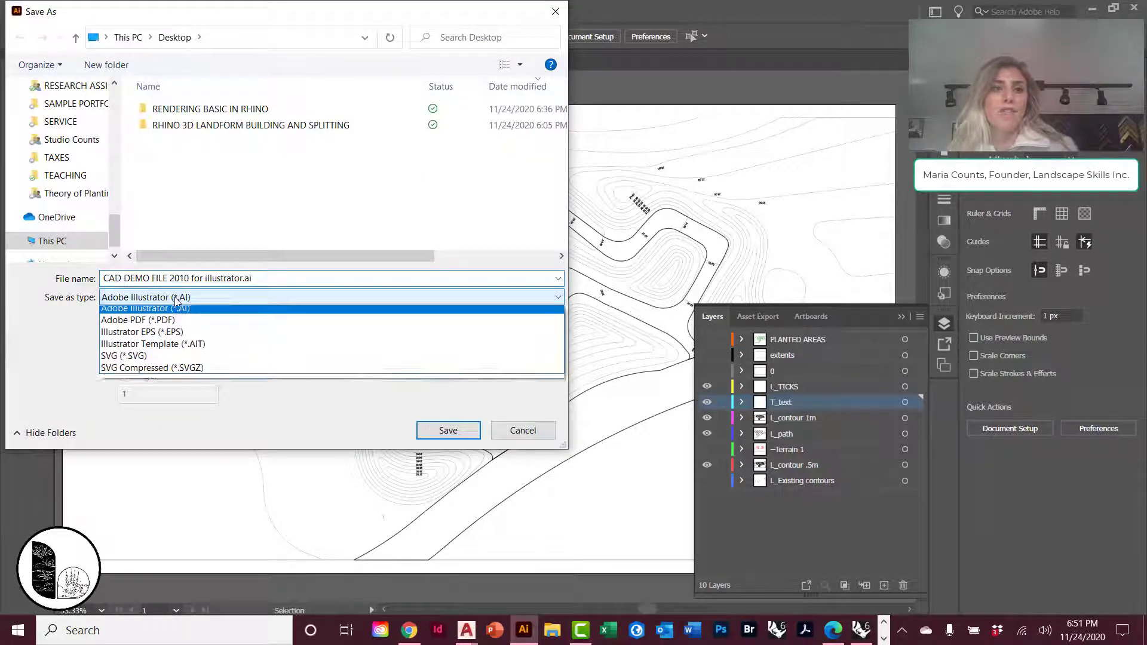
left_click(519, 431)
left_click(543, 430)
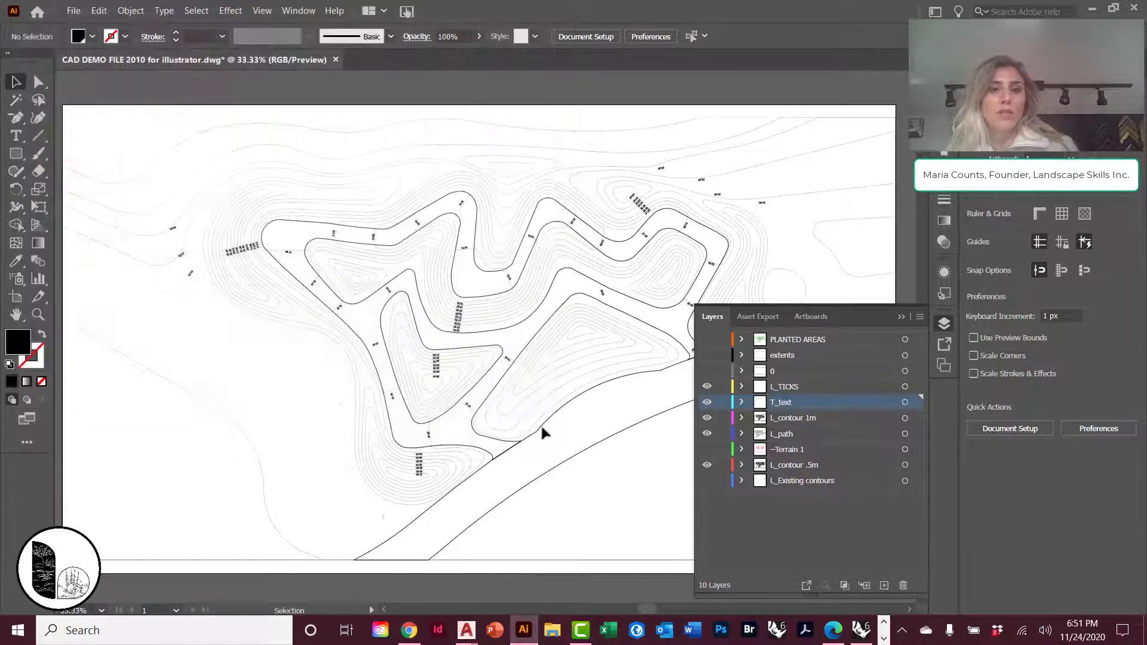
Check which file formats Export As offers for the drawing, then cancel without exporting.
left_click(69, 13)
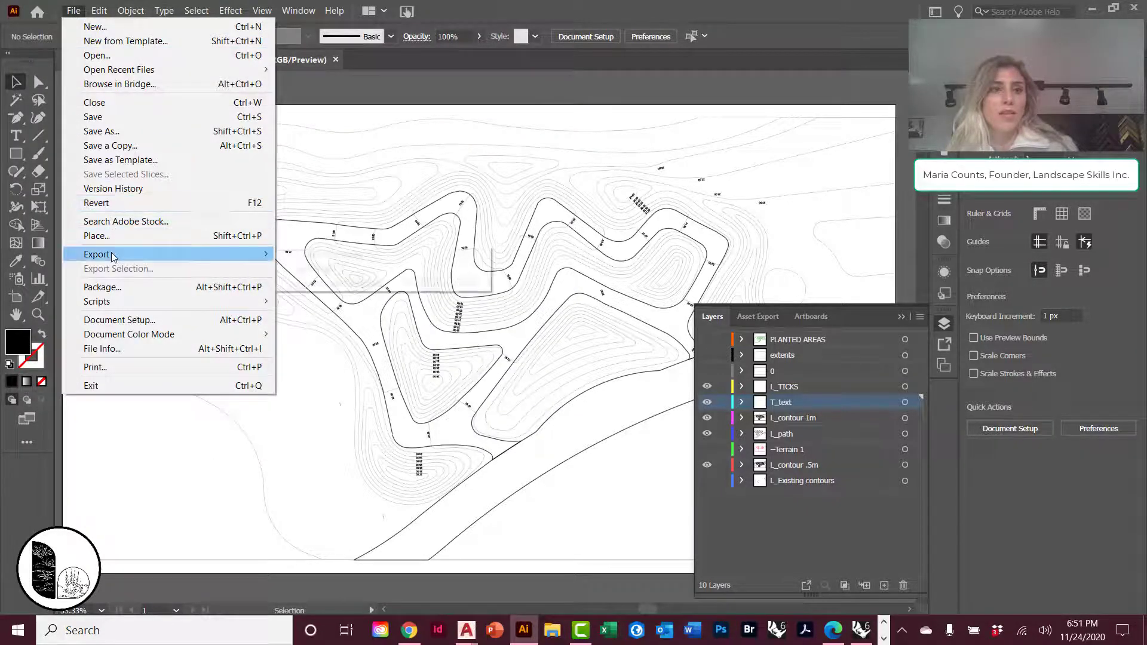
mouse_move(257, 253)
left_click(331, 269)
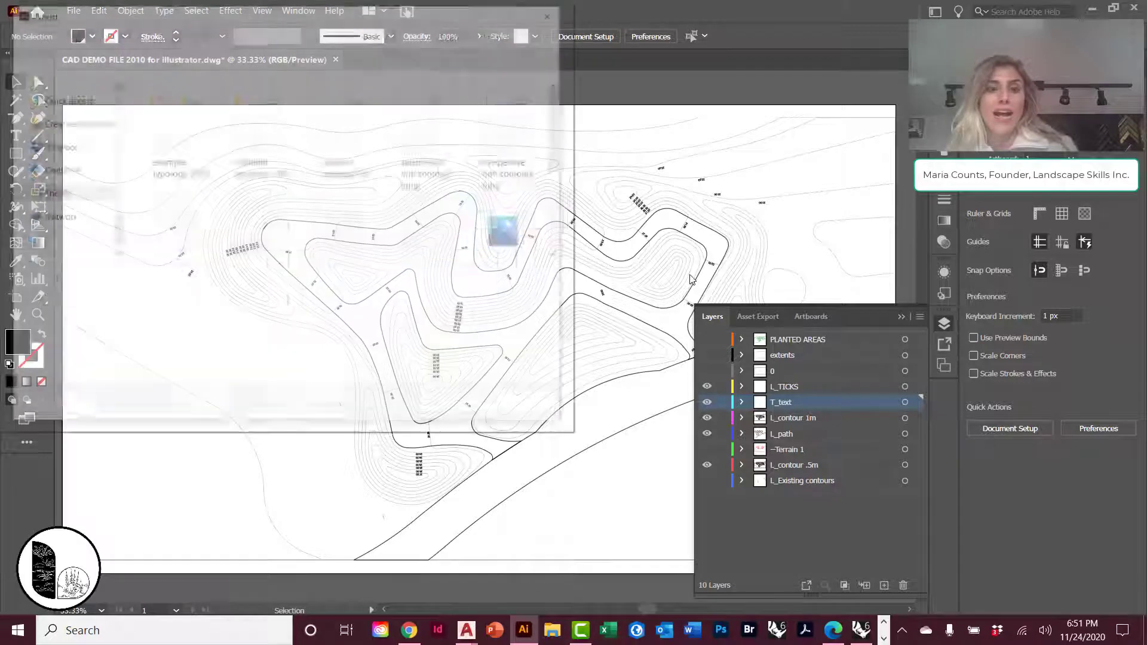
left_click(186, 297)
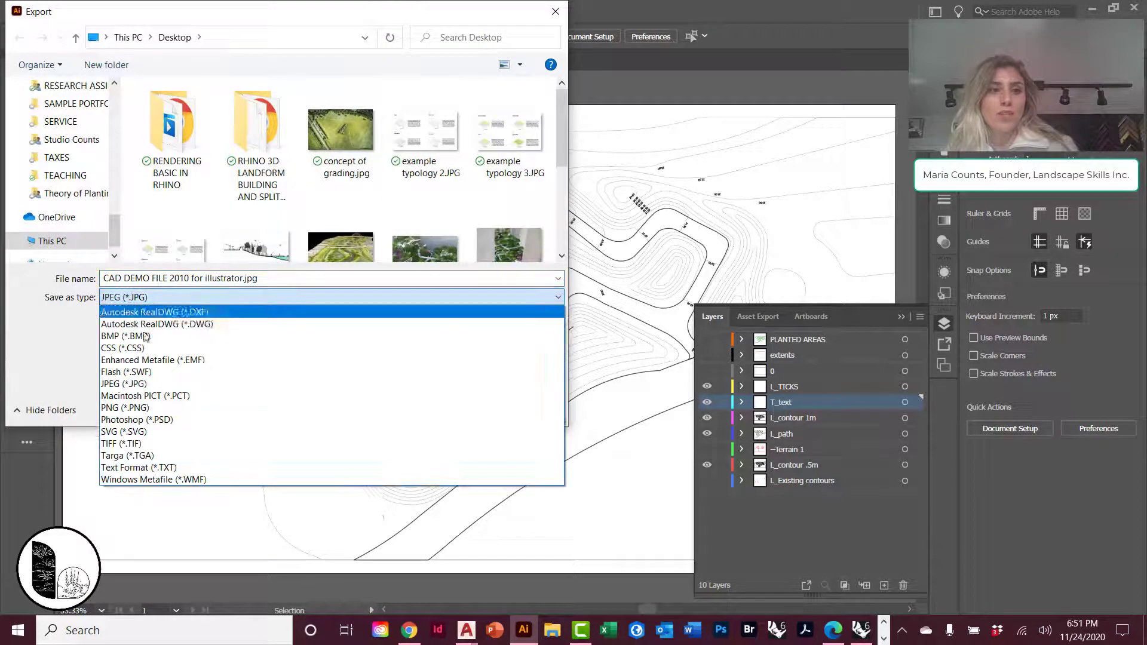
key("Escape")
key("Escape")
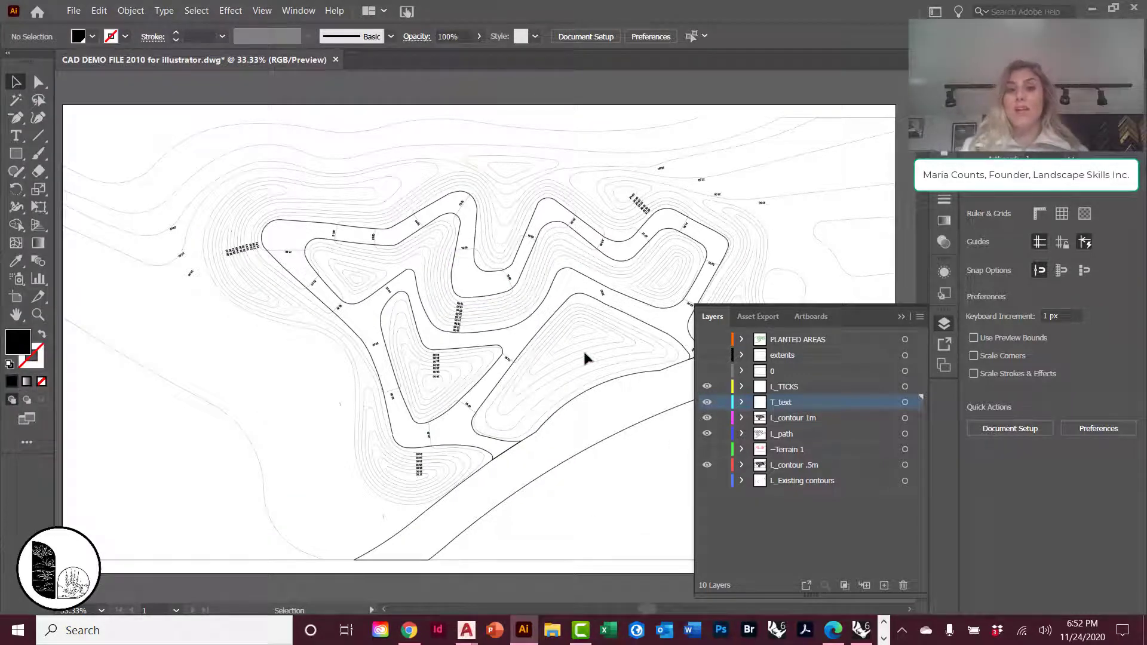
Hide the L_contour .5m, L_path, L_contour 1m, T_text and L_TICKS layers and show only PLANTED AREAS.
left_click(706, 465)
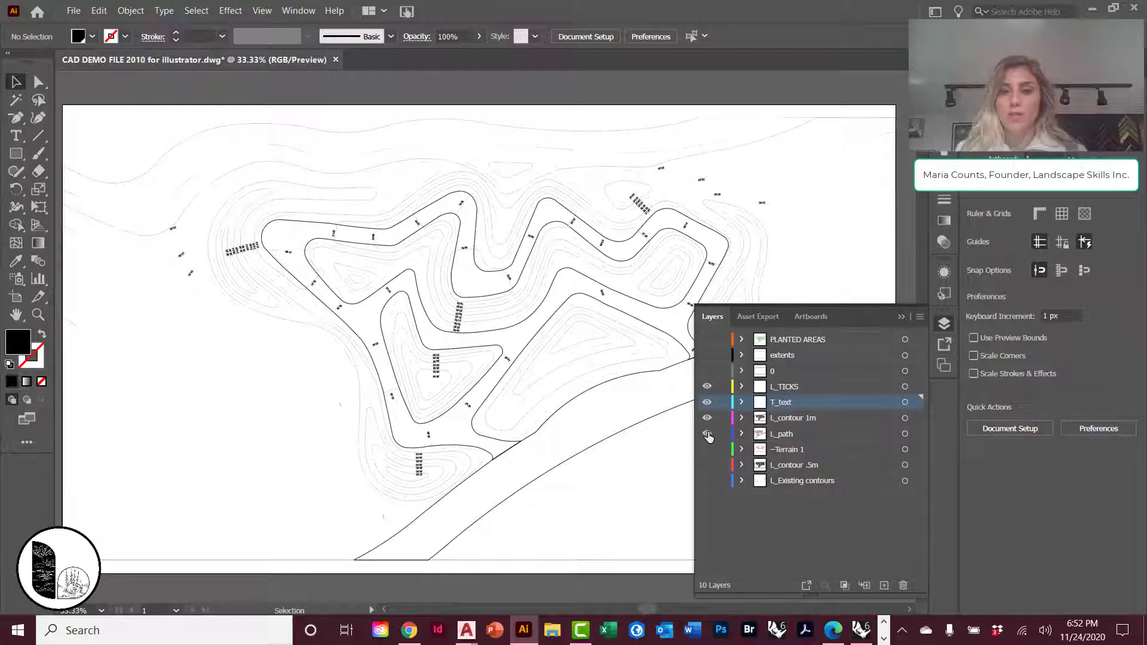
left_click(707, 434)
left_click(707, 418)
left_click(706, 402)
left_click(706, 387)
key("ctrl+y")
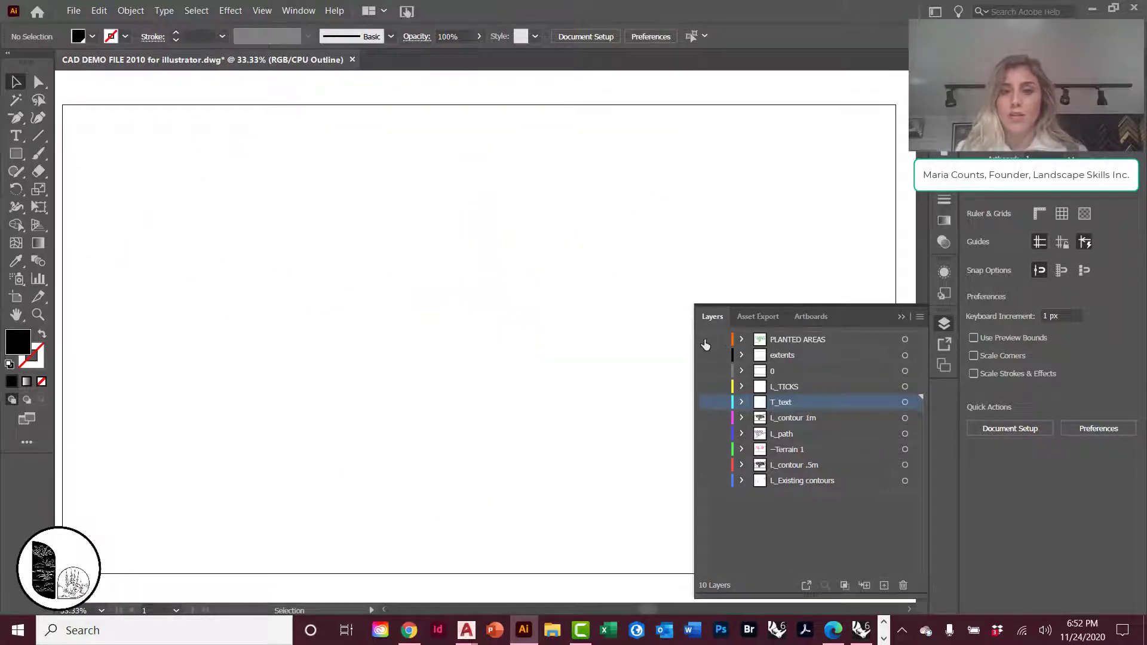
key("ctrl+y")
scroll(546, 243, "down", 1)
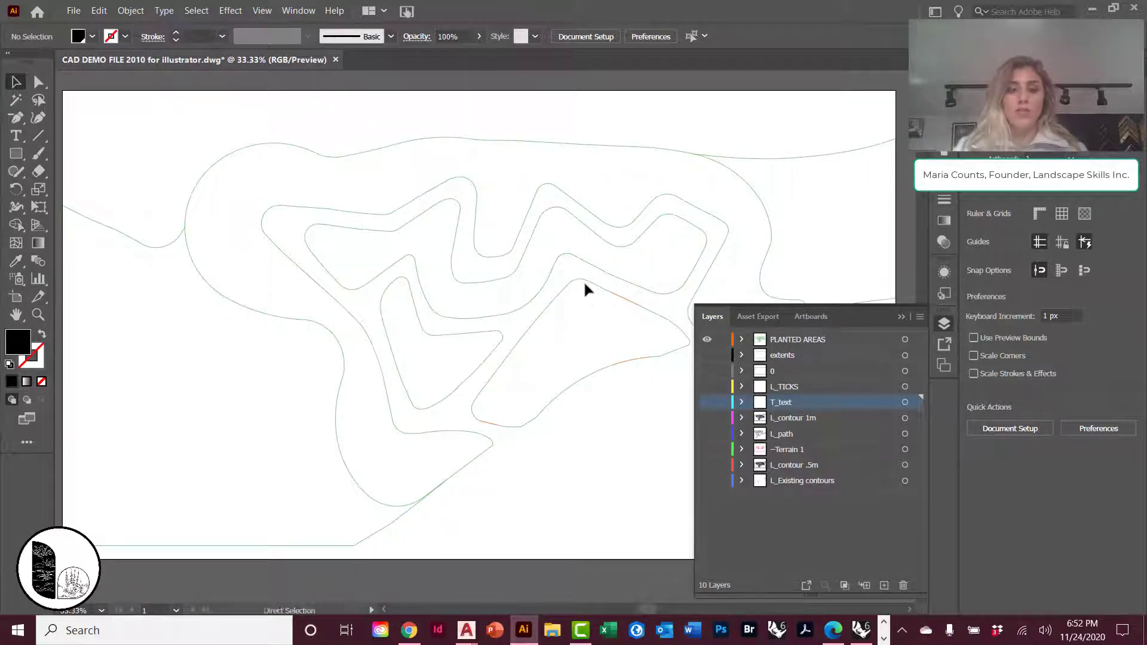
key("ctrl+minus")
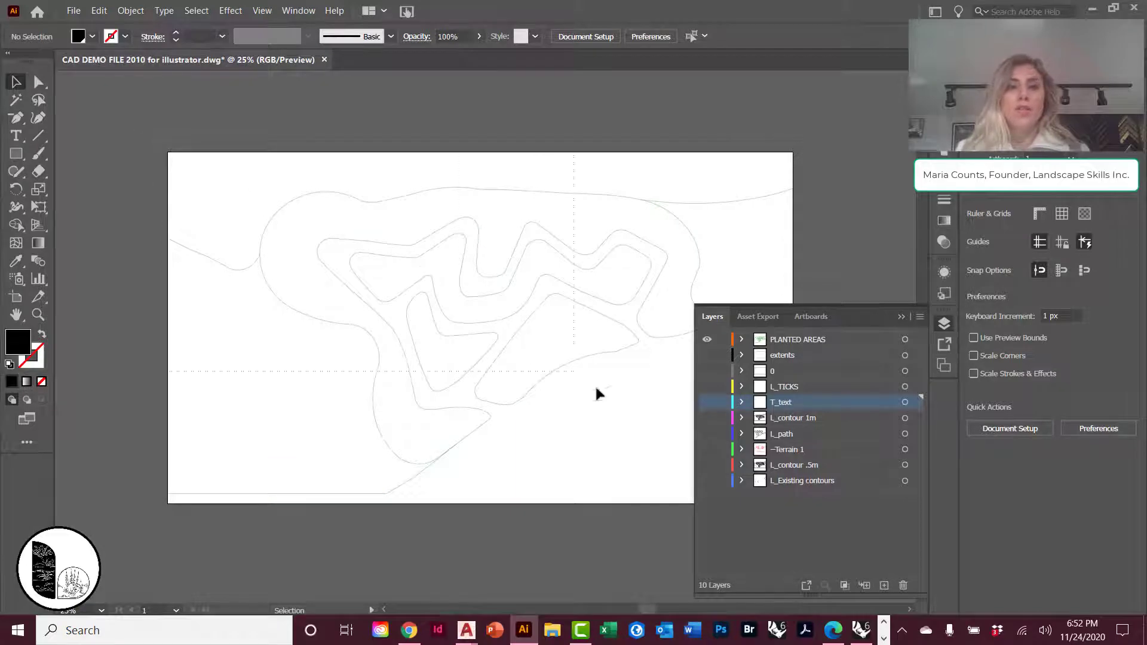
Select the planted-area outlines and make them a Live Paint group.
left_click(541, 310)
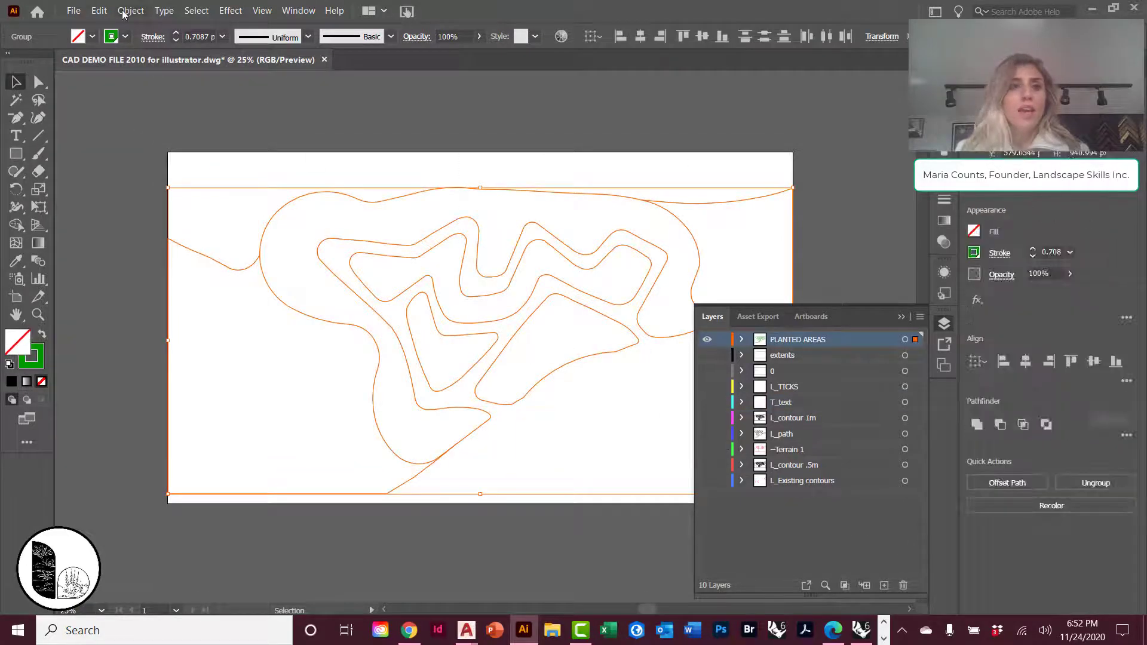
left_click(124, 12)
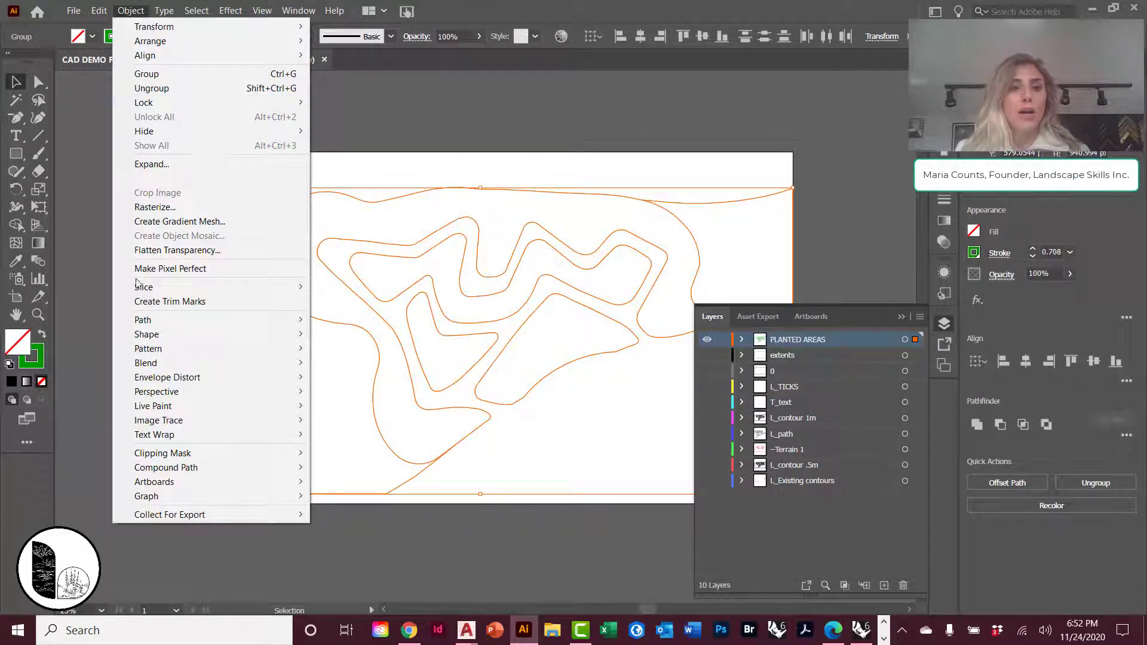
mouse_move(180, 407)
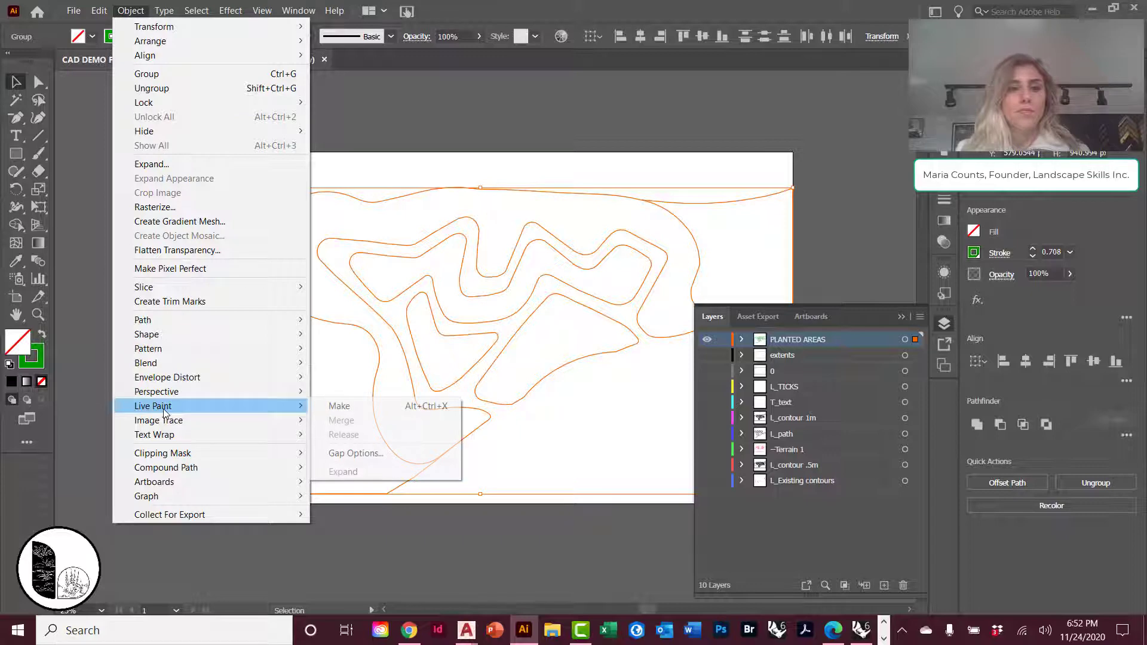
left_click(341, 409)
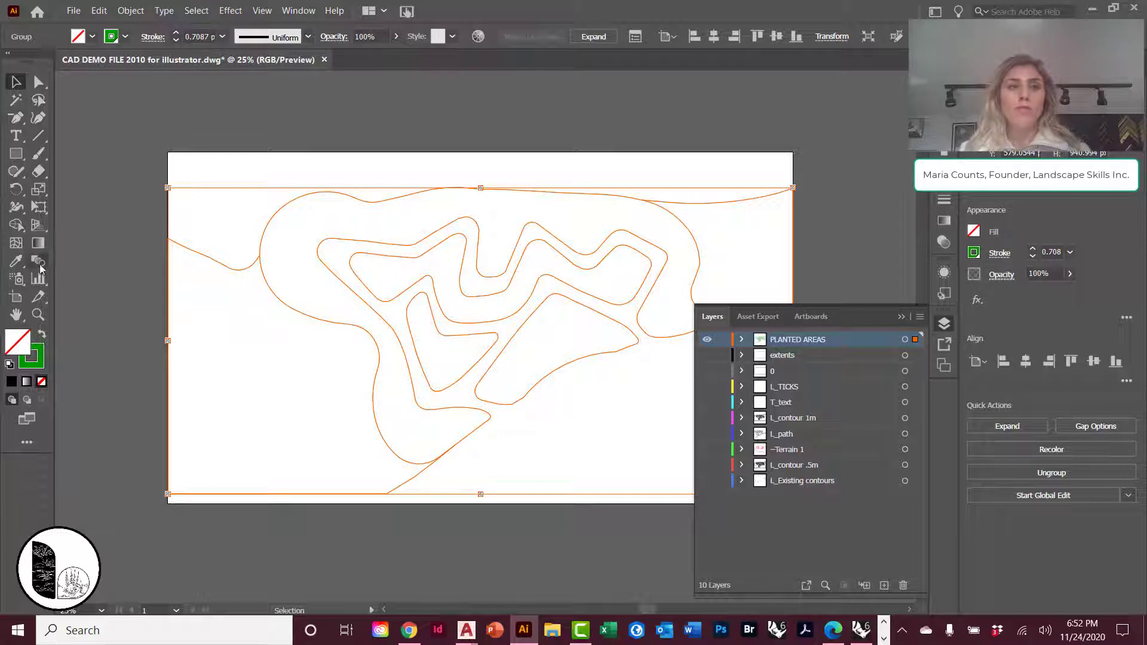
Fill the large outer winding planted area with the outlines' green using the Live Paint Bucket, with no stroke colour.
left_click(16, 224)
left_click(21, 227)
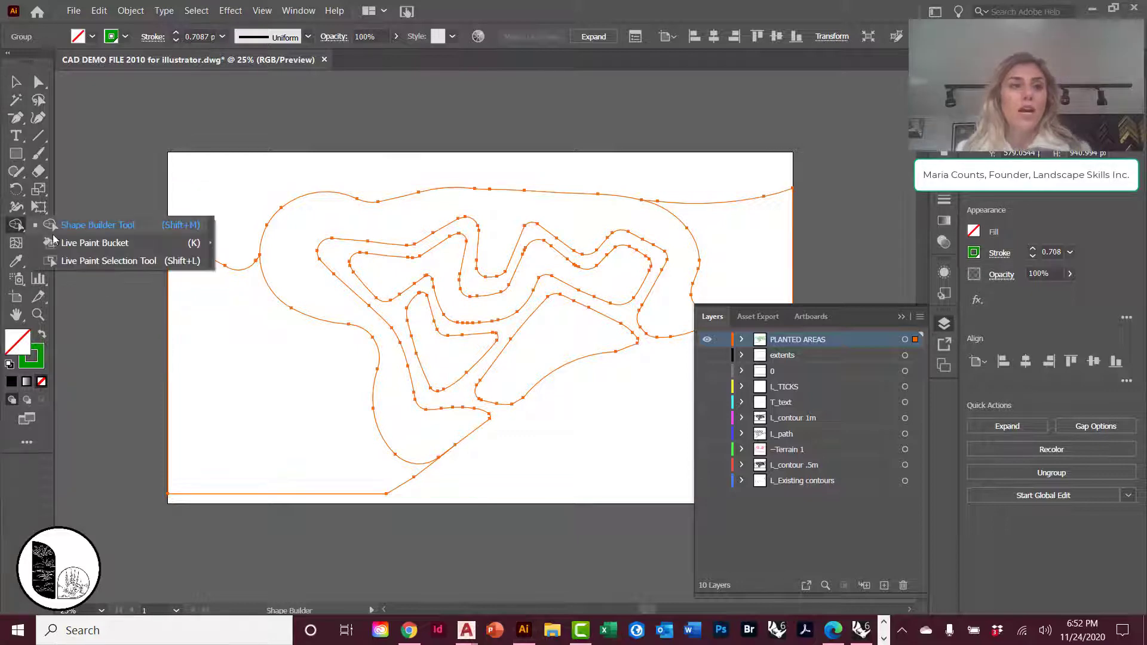
left_click(82, 244)
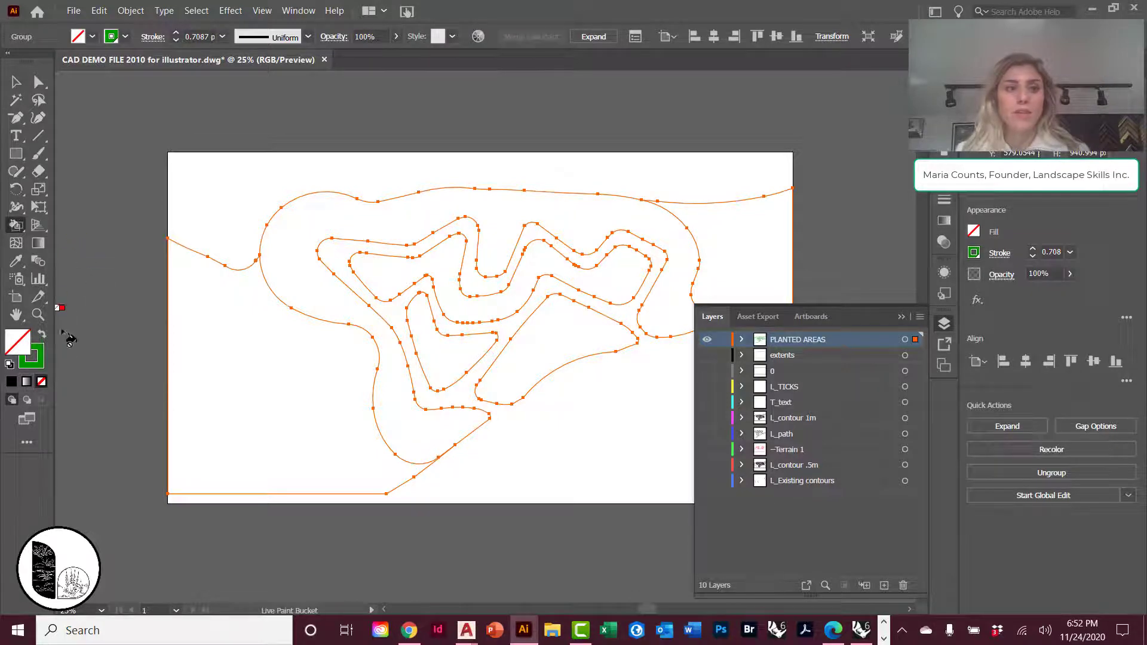
left_click(42, 334)
left_click(380, 341)
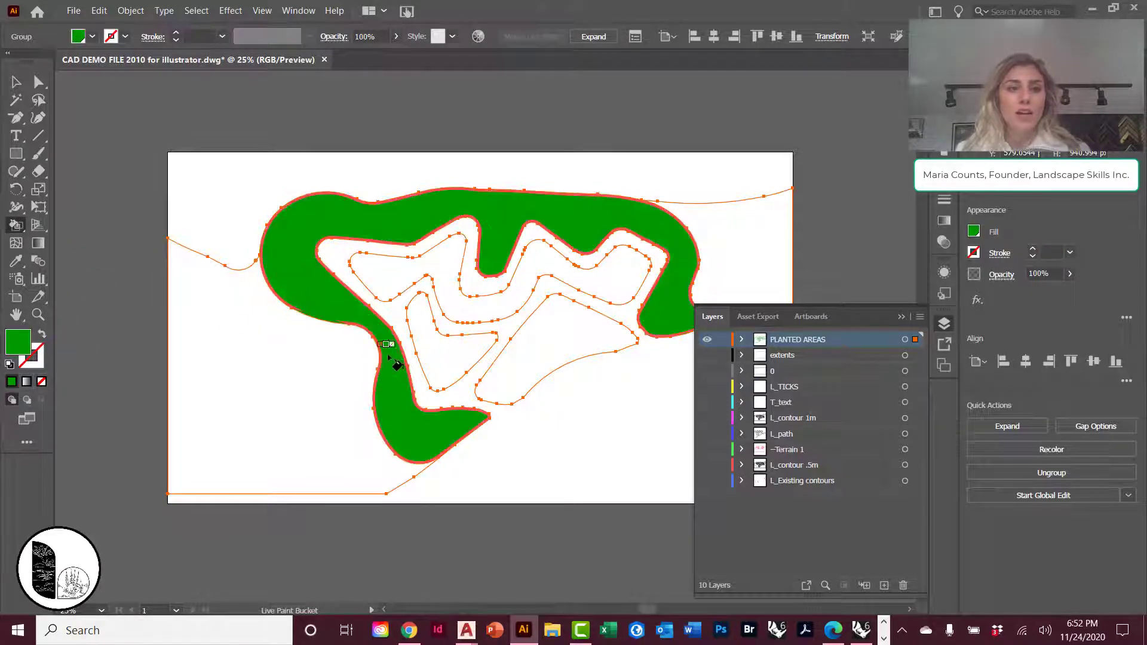
Choose a light, muted green fill and paint the large planted area along the drawing's left side.
double_click(18, 342)
left_click(593, 359)
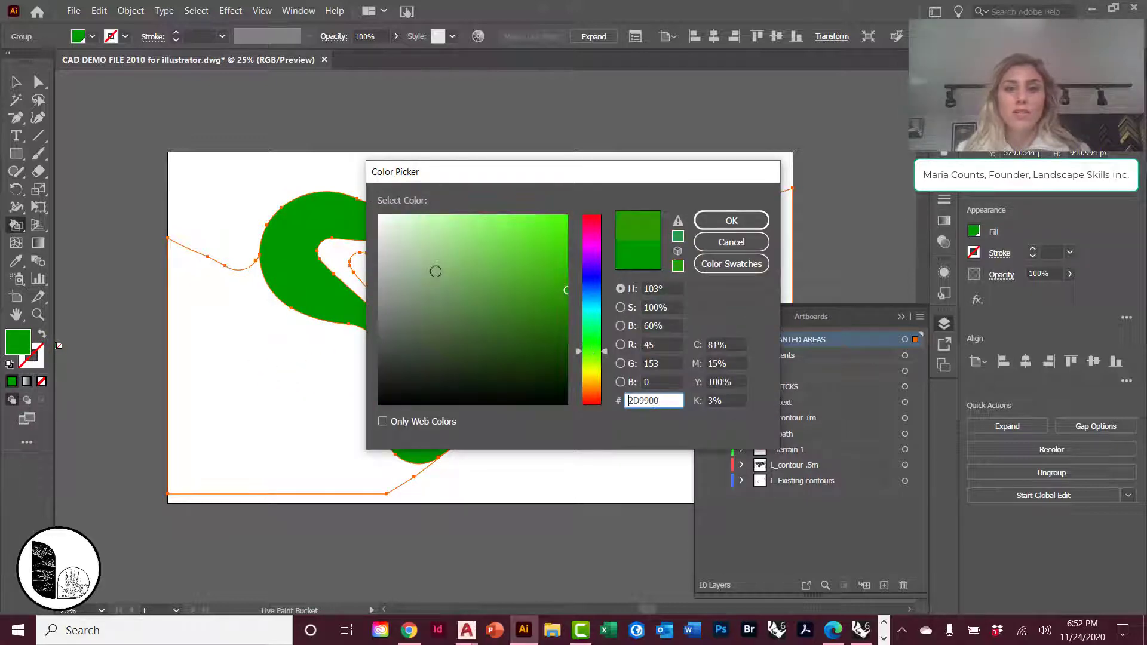
left_click(481, 267)
left_click(731, 221)
left_click(320, 339)
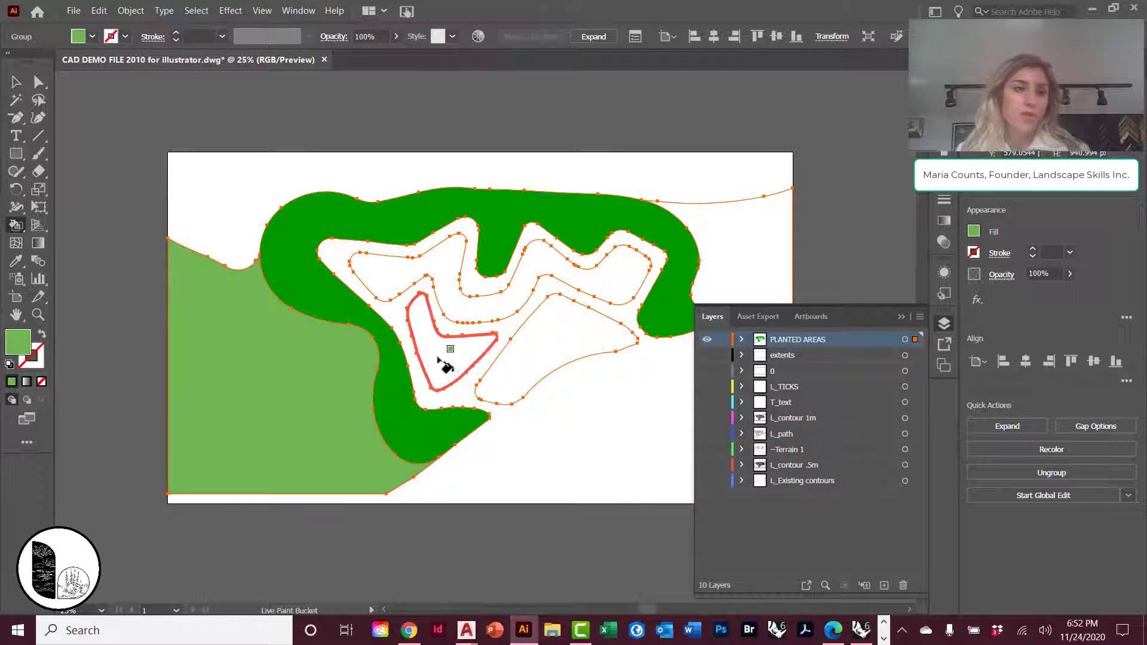
Choose a very dark green fill and paint the lower-right island bed and the zigzag inner bed.
double_click(18, 342)
left_click(540, 378)
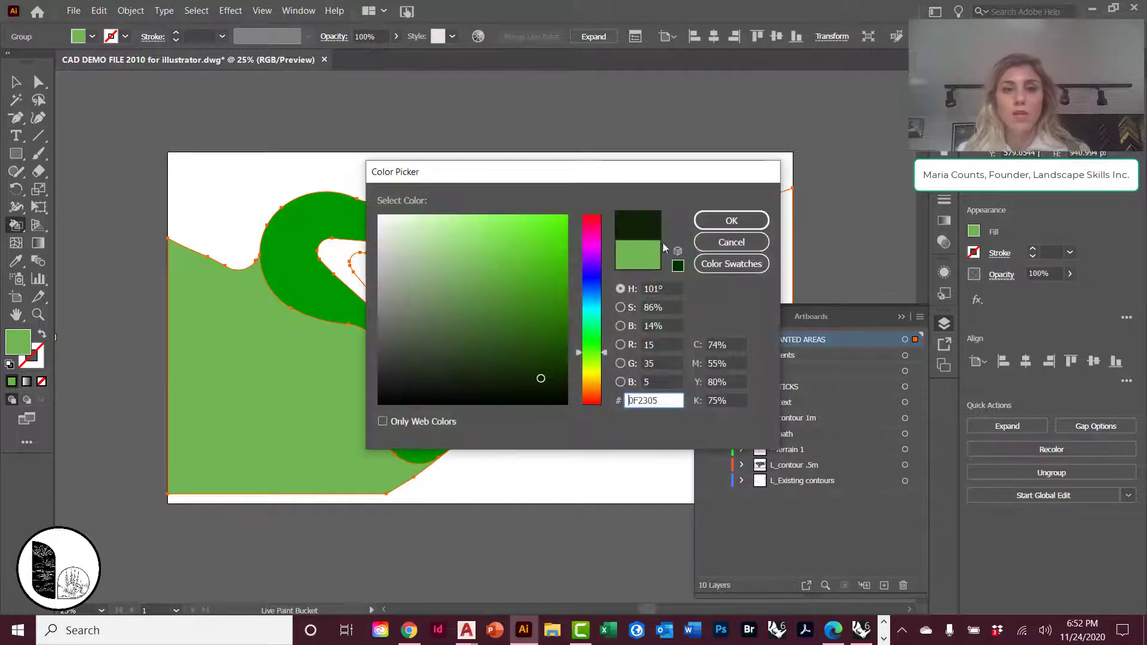
left_click(530, 359)
left_click(731, 220)
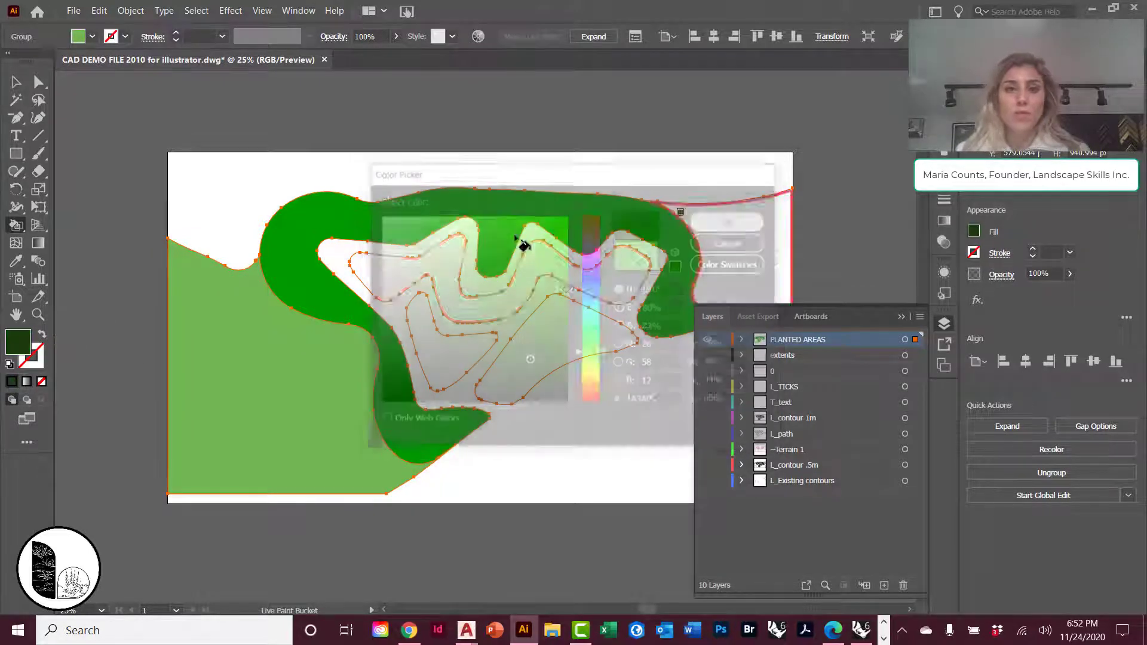
left_click(605, 332)
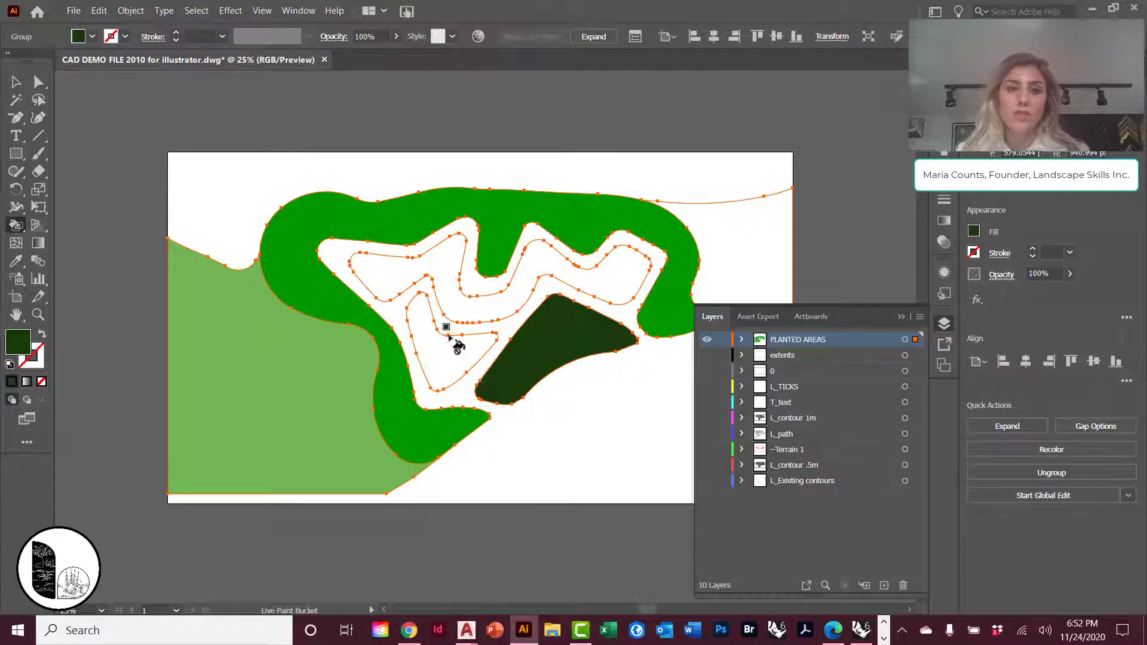
left_click(464, 264)
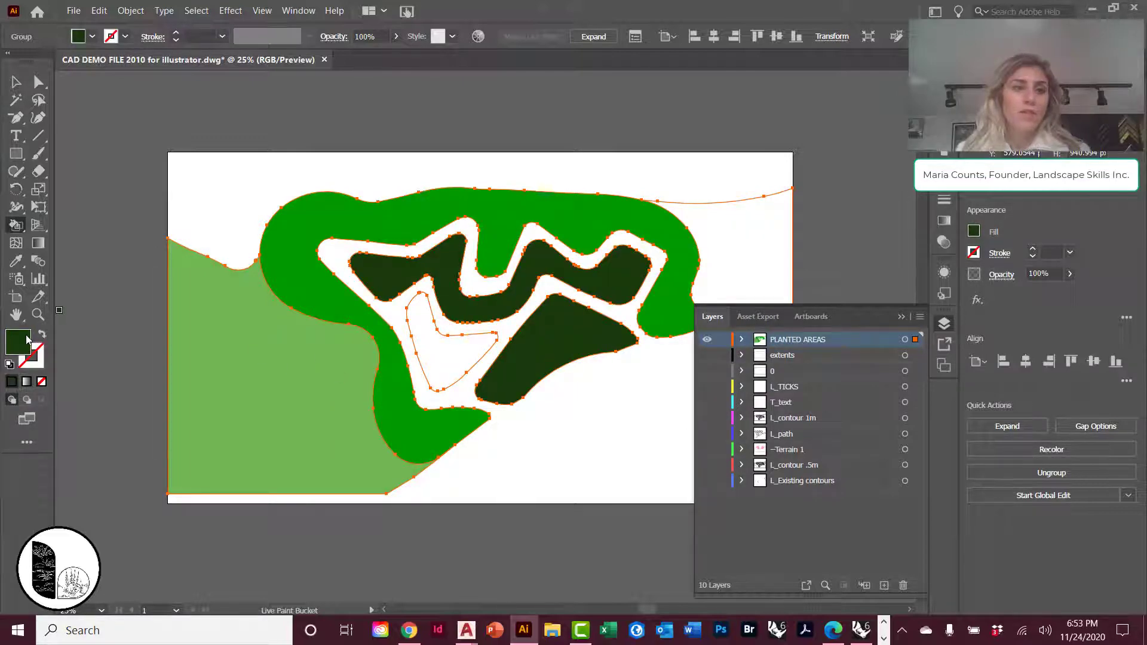
Set the fill colour to 3C871A and paint the small V-shaped inner bed.
double_click(27, 340)
left_click(533, 303)
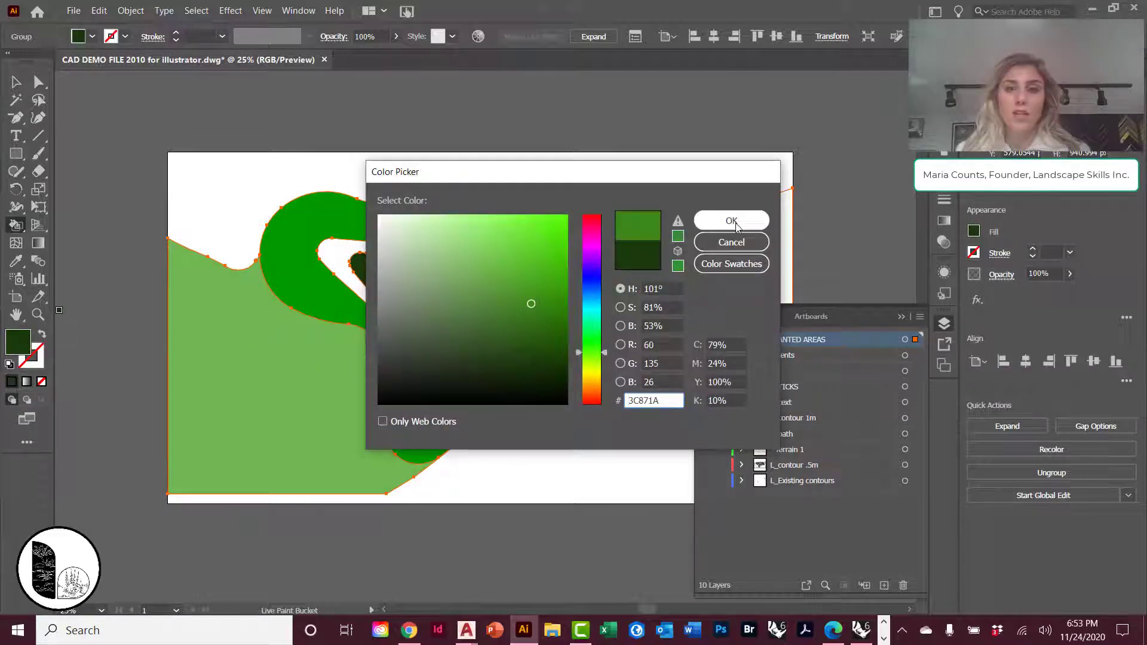
key("Return")
left_click(463, 347)
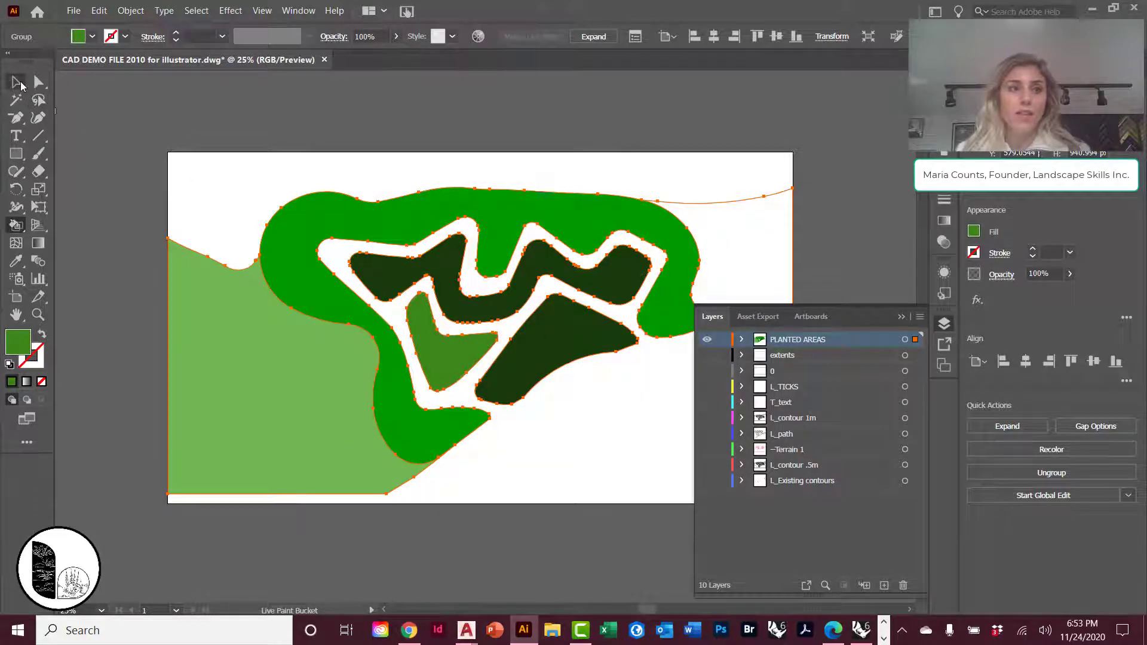
Paint the planted area at the drawing's right edge with the same medium green and deselect the artwork.
left_click(17, 83)
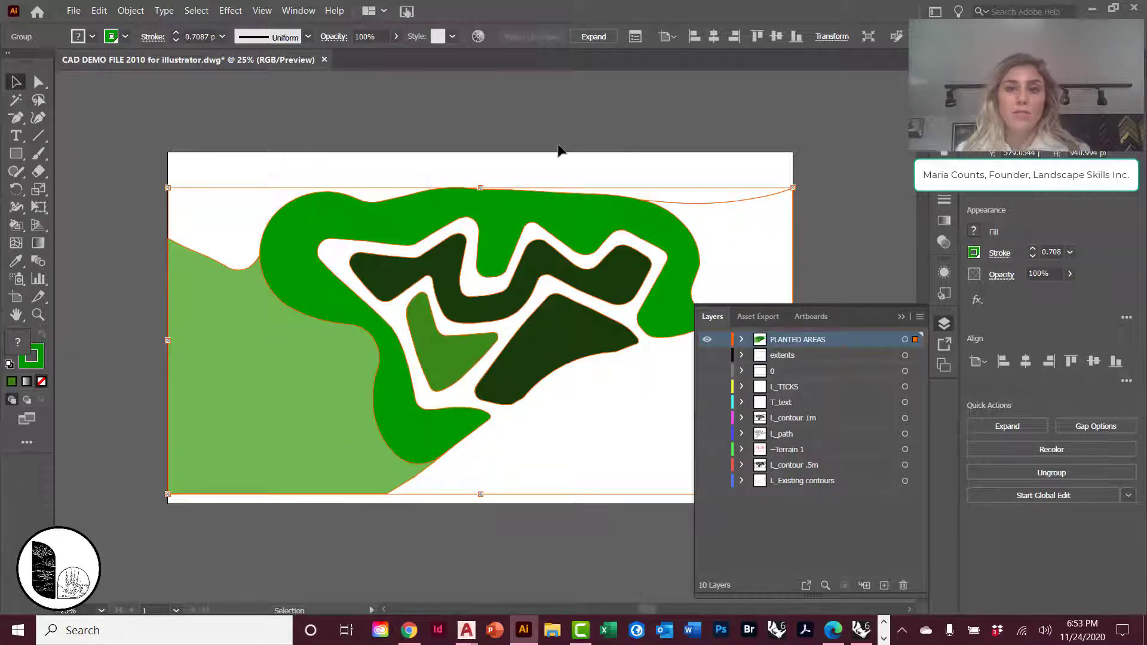
left_click(16, 226)
left_click(730, 239)
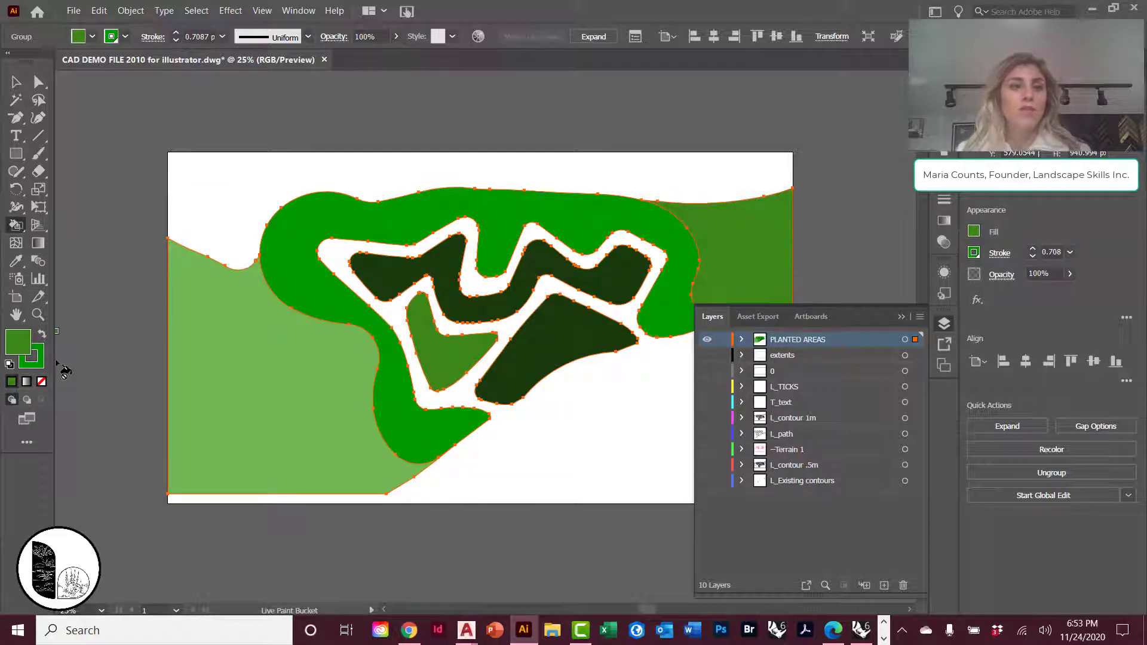
left_click(25, 87)
left_click(263, 119)
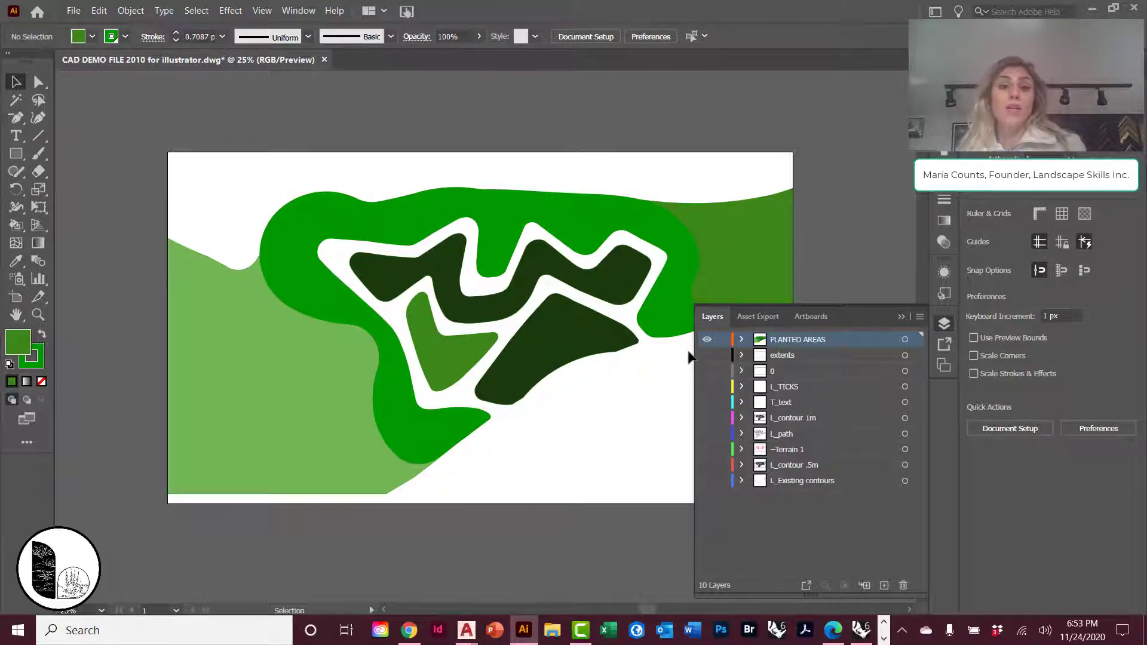
Show the L_path layer and move it above PLANTED AREAS in the layer order.
left_click(707, 449)
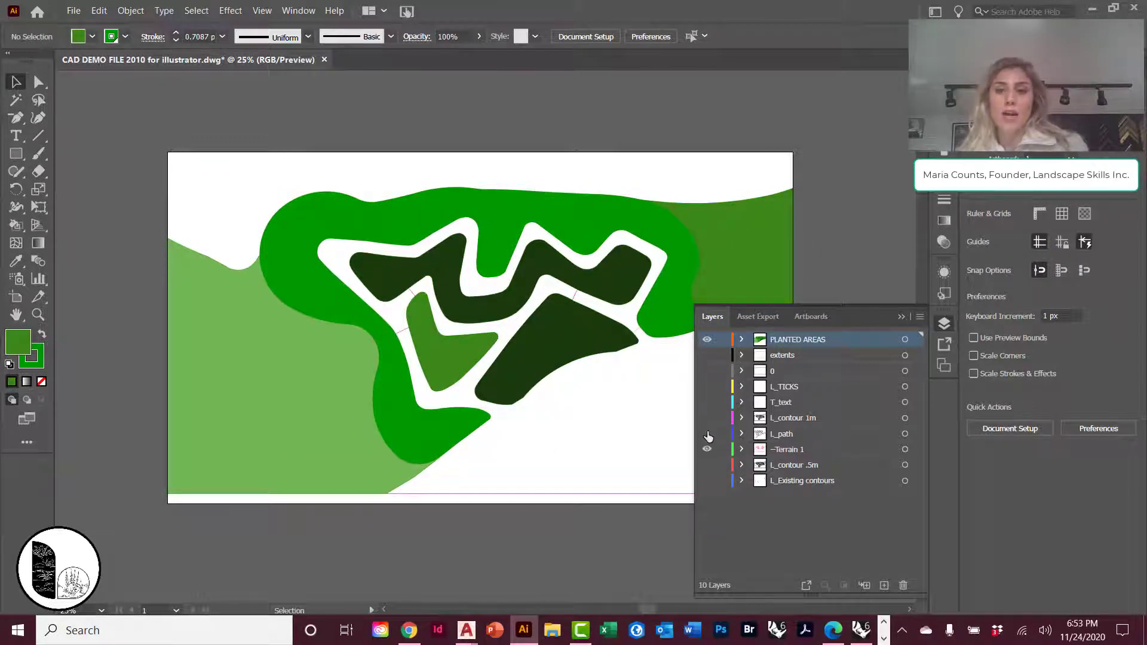
left_click(707, 449)
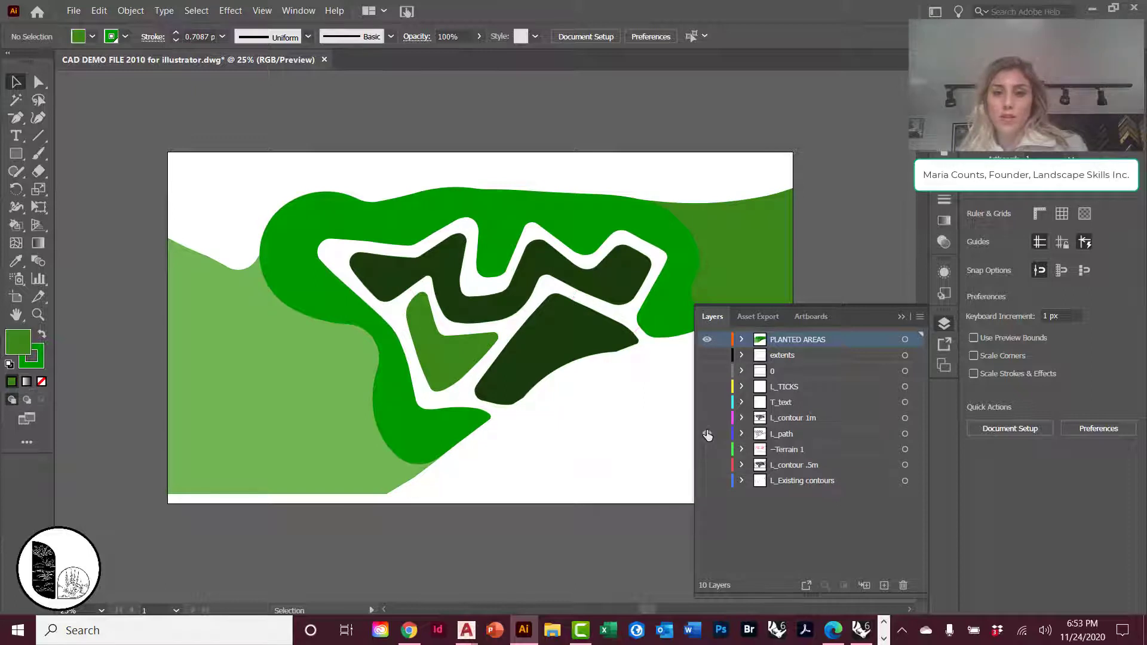
left_click(707, 434)
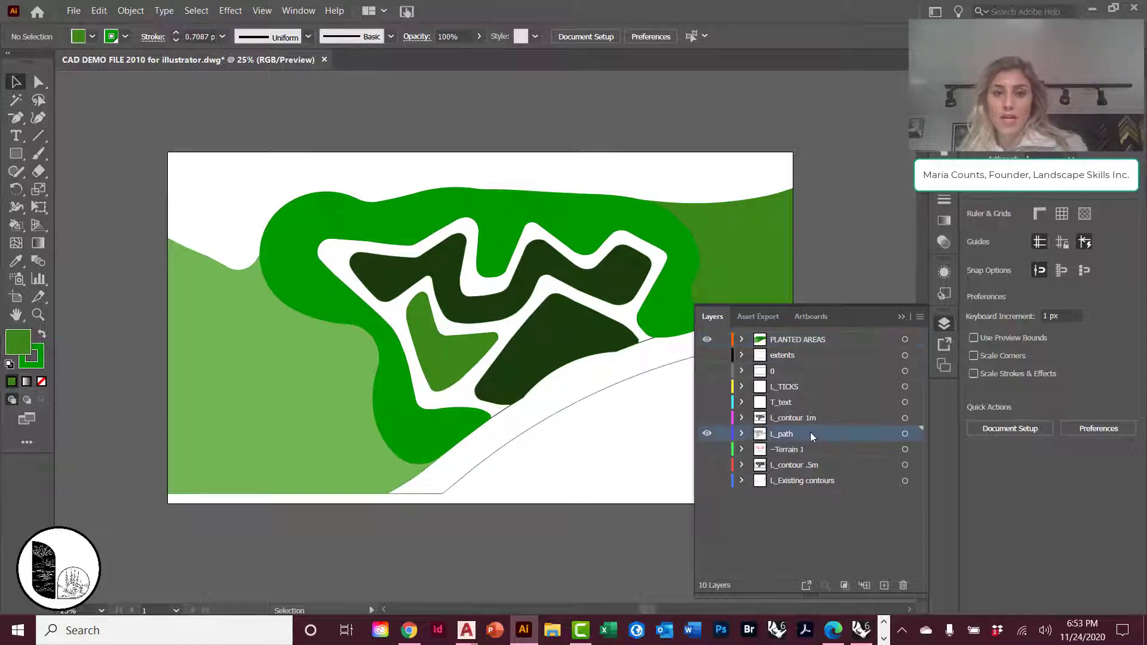
left_click_drag(810, 432, 806, 332)
left_click_drag(806, 335, 807, 334)
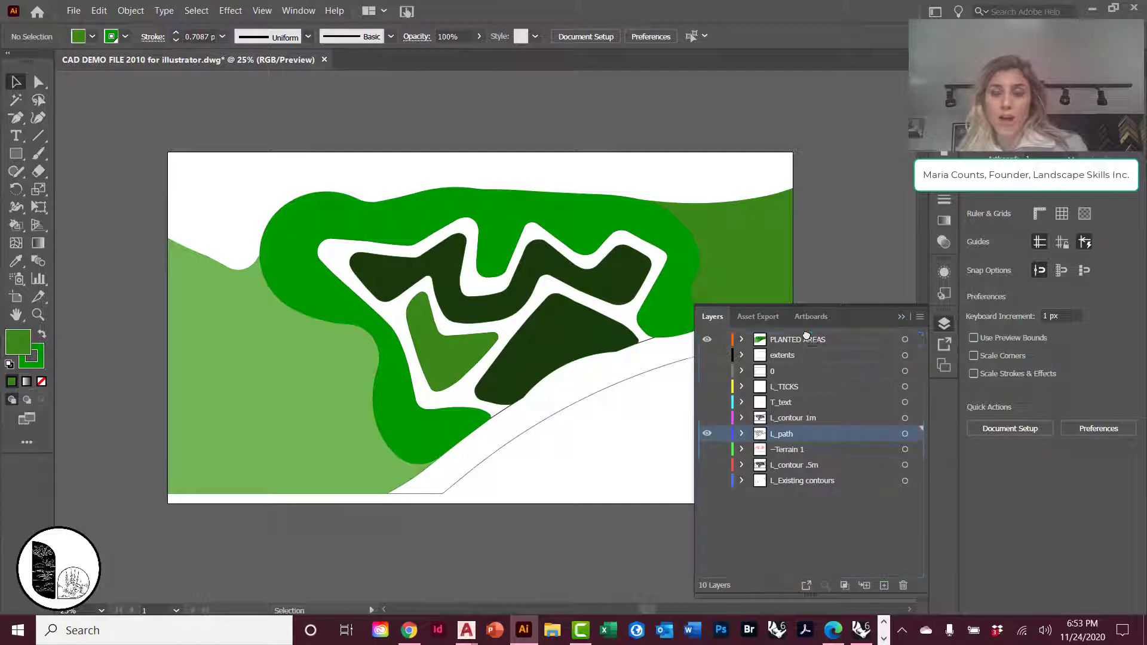
Select everything on the L_path layer and thicken its stroke to 9 pt.
left_click(904, 339)
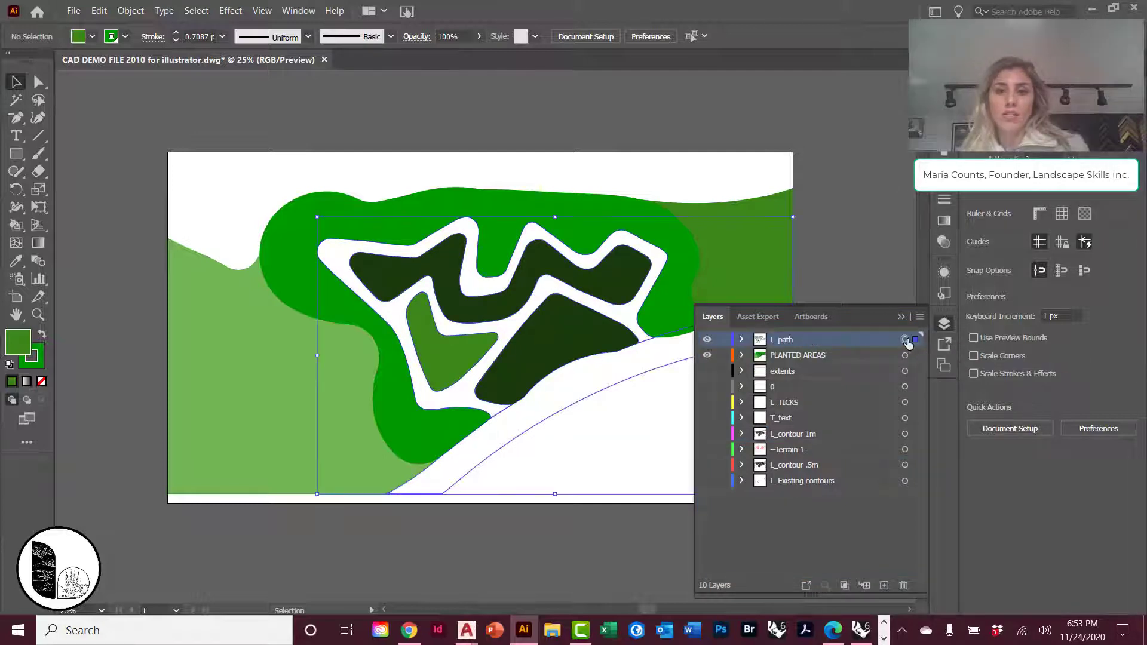
left_click(176, 33)
left_click(176, 33)
left_click(176, 33)
left_click(176, 33)
left_click(176, 32)
left_click(176, 33)
left_click(176, 33)
left_click(177, 33)
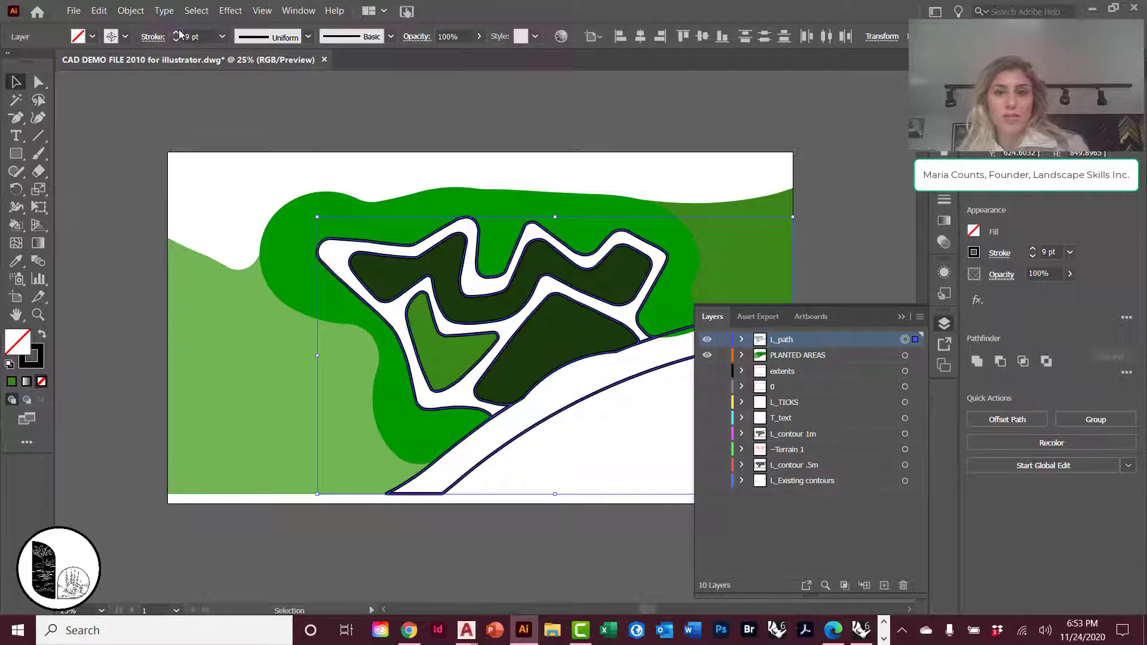
left_click(432, 103)
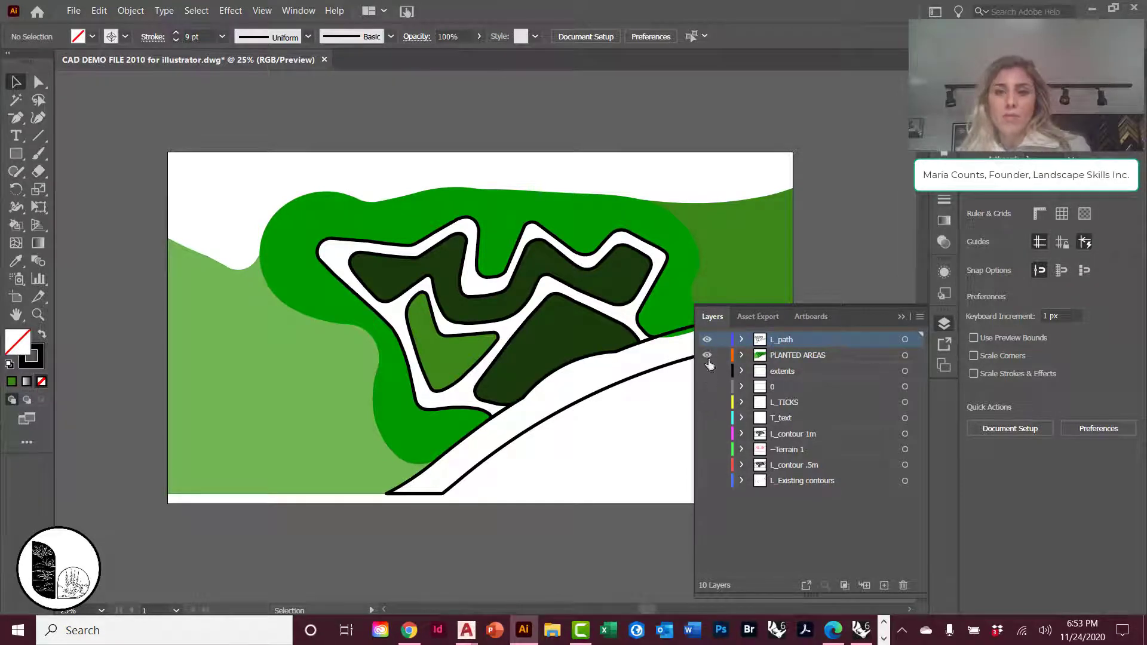
Hide the L_path layer and show the L_contour 1m and L_contour .5m layers.
left_click(706, 340)
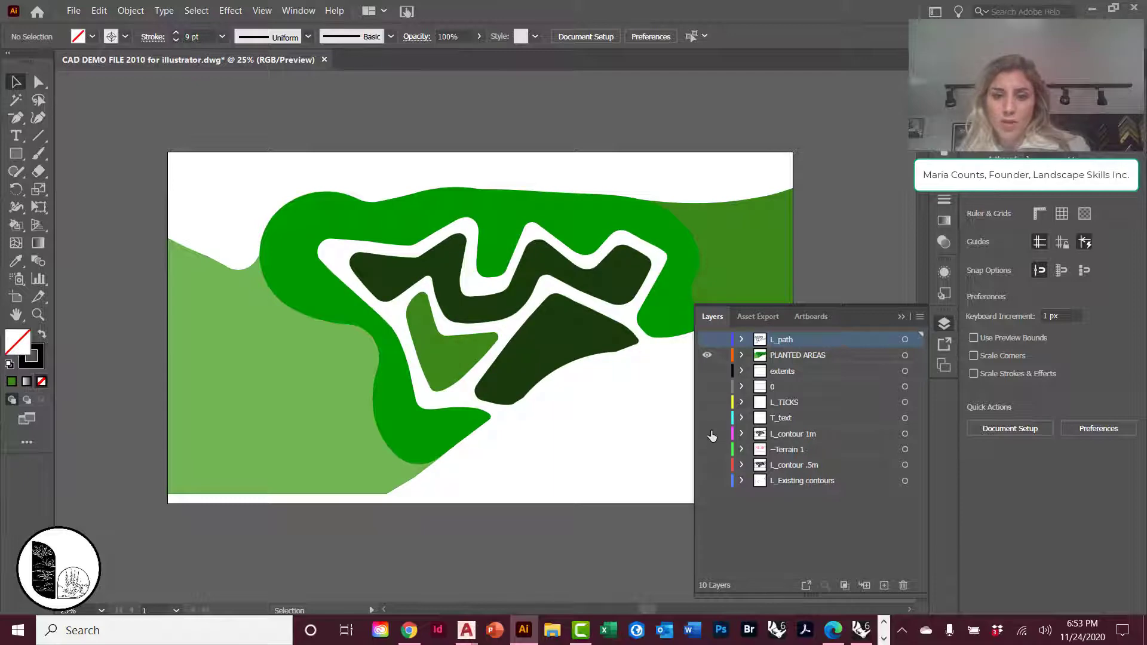
left_click(708, 434)
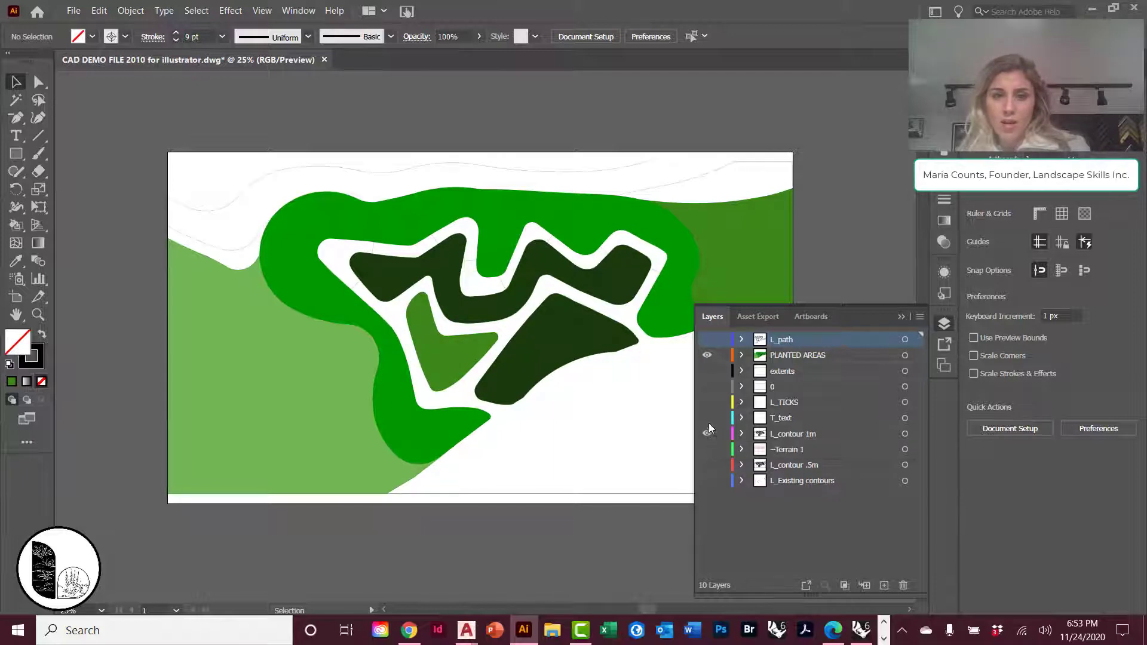
left_click(708, 466)
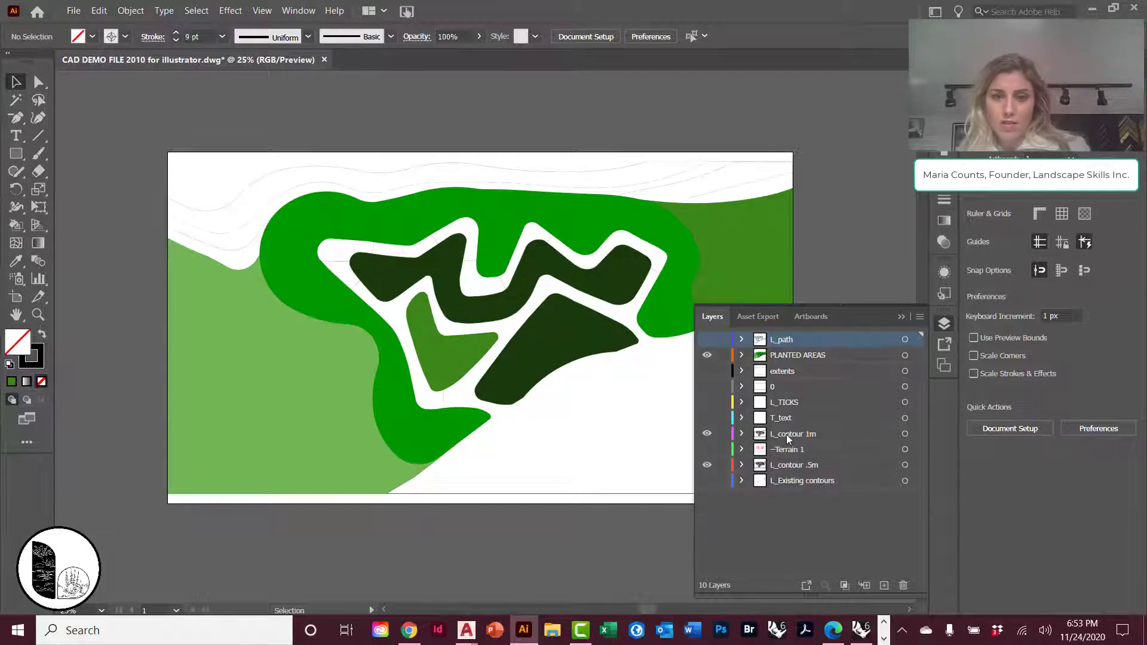
Move the L_contour 1m and L_contour .5m layers together to the top of the layer order.
left_click(786, 435)
left_click(803, 463, "ctrl")
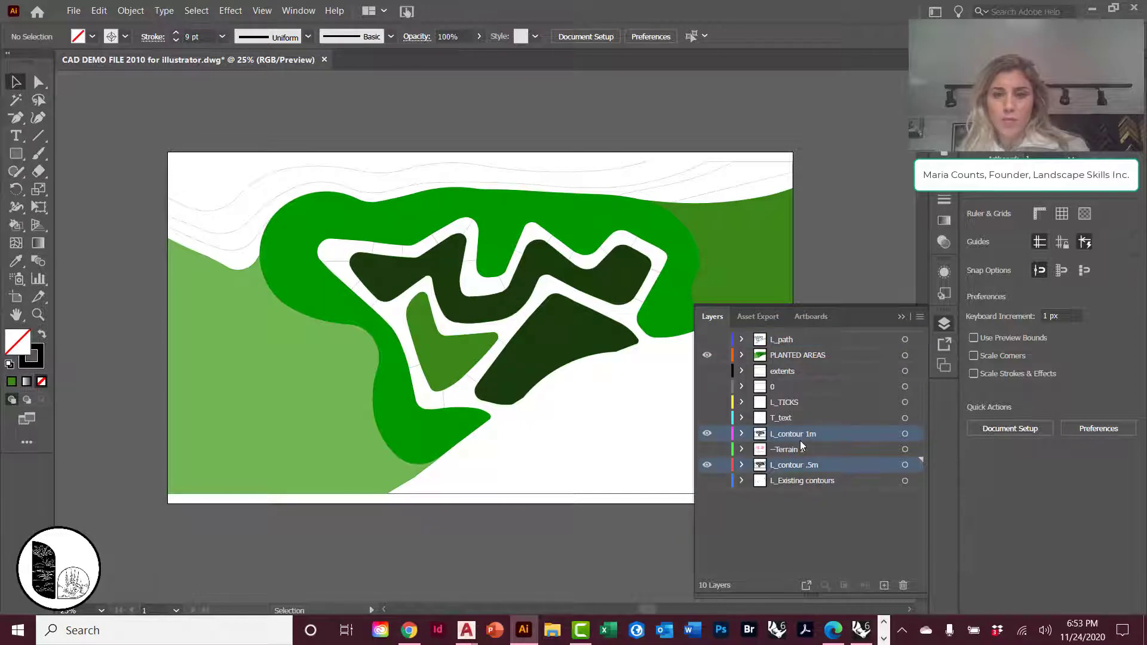
left_click_drag(797, 433, 786, 336)
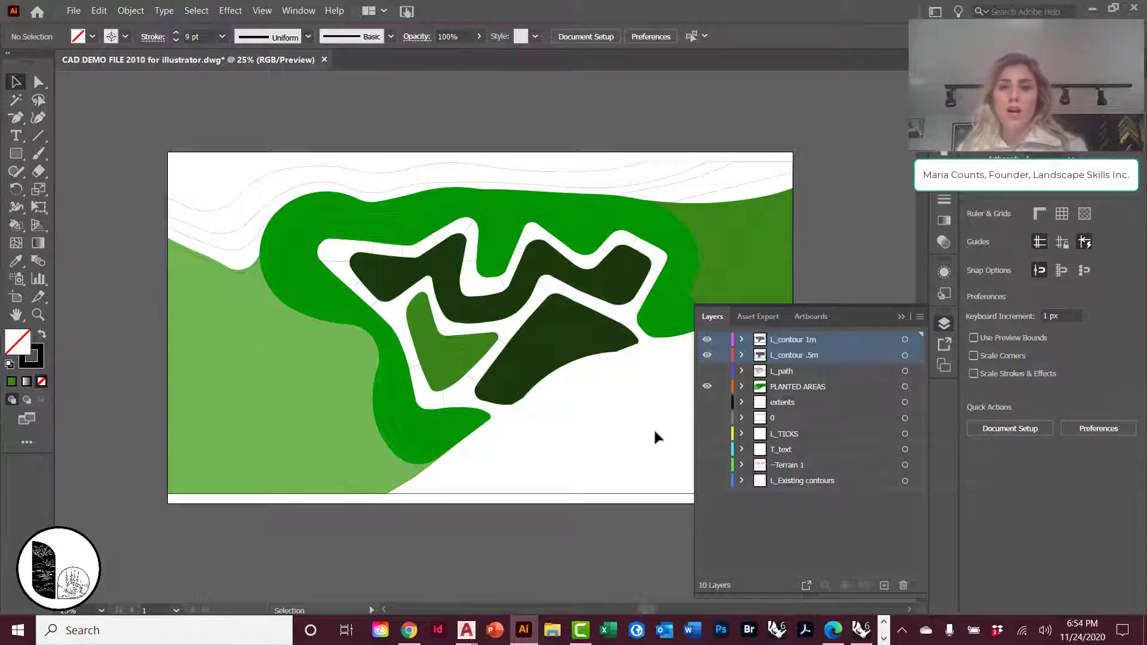
Show the L_path layer again and set the stroke weight of all its linework to 2 pt.
left_click(707, 371)
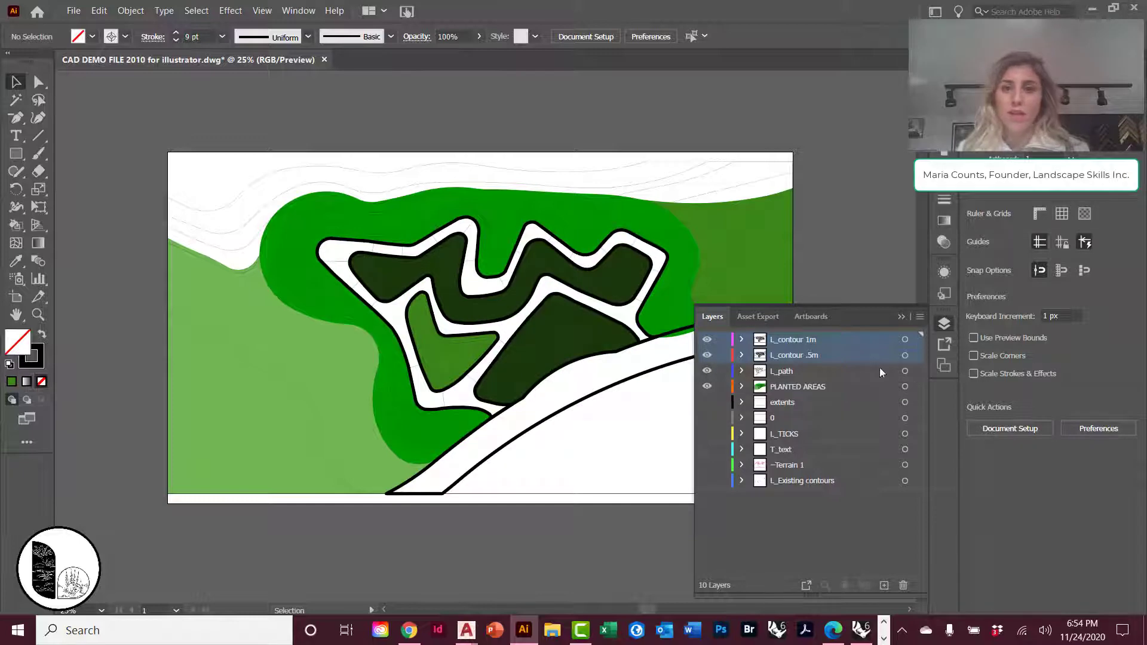
left_click(904, 371)
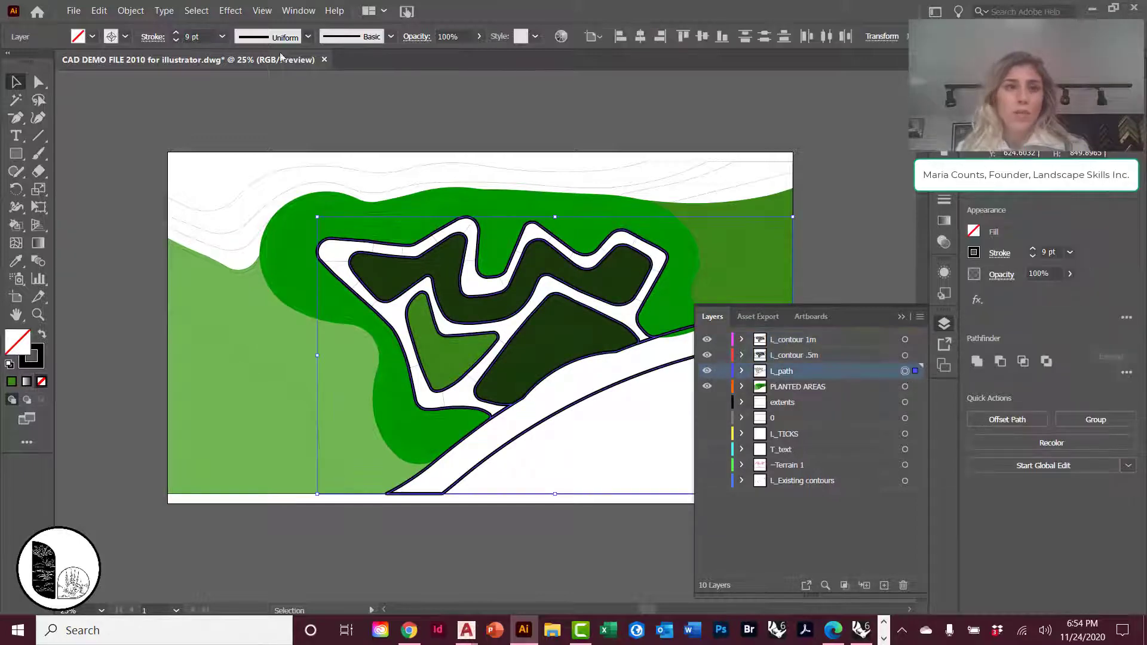
left_click(197, 37)
type("2")
key("Return")
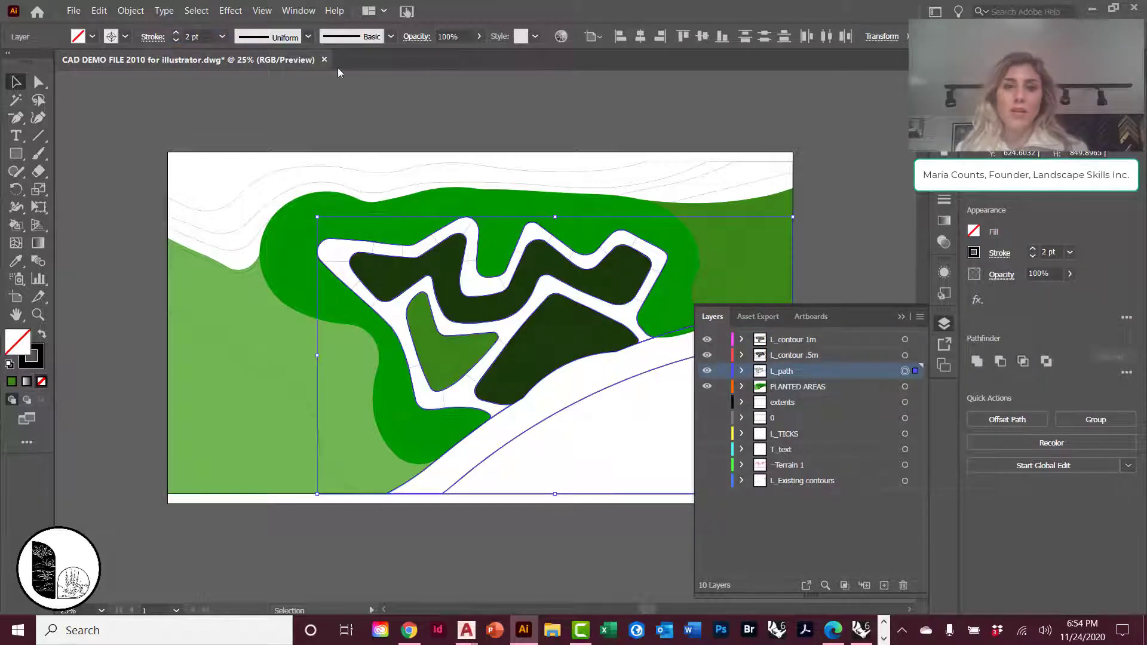
left_click(496, 155)
scroll(507, 327, "down", 1)
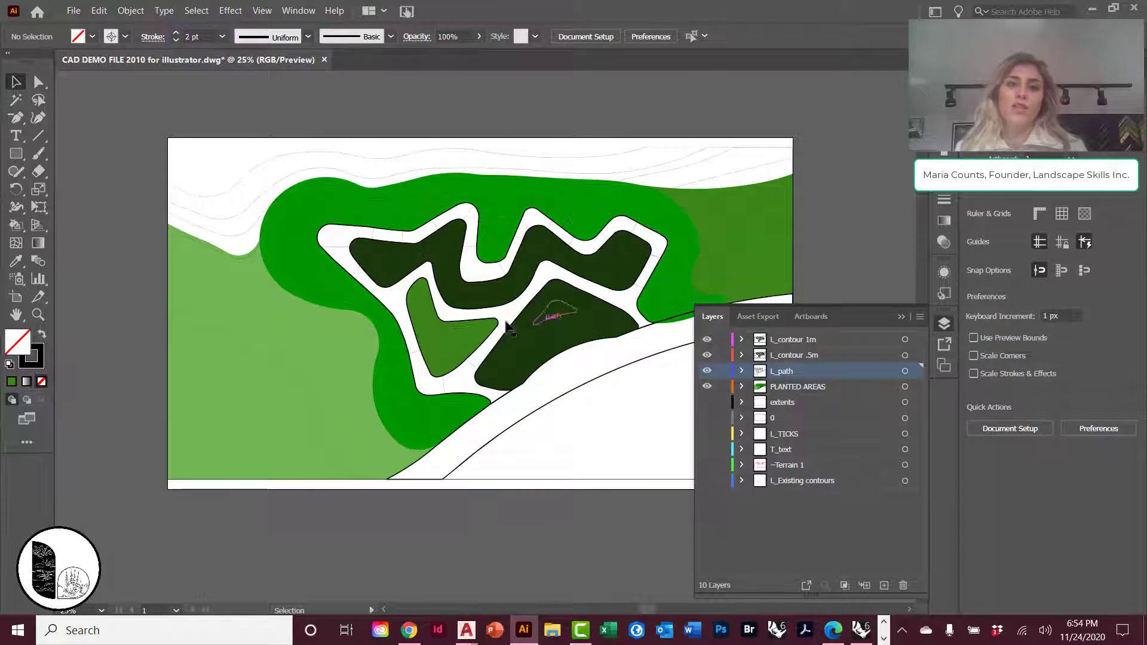
scroll(507, 327, "up", 2)
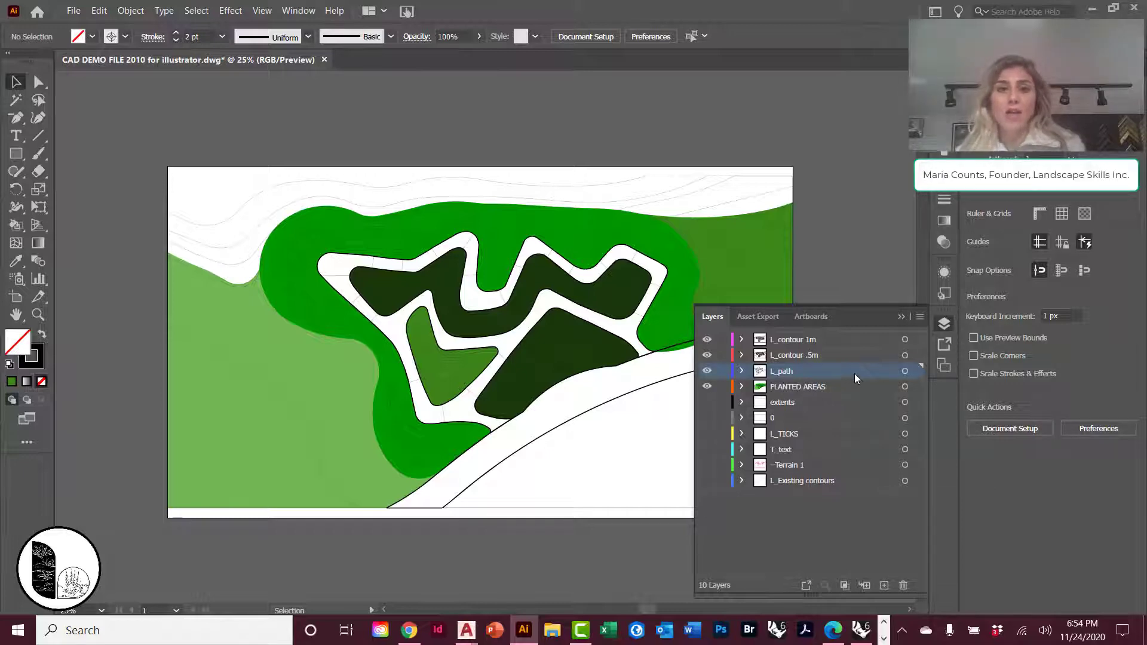
Hide the L_contour .5m, L_contour 1m and PLANTED AREAS layers so only L_path stays visible.
left_click(707, 355)
left_click(706, 339)
left_click(707, 387)
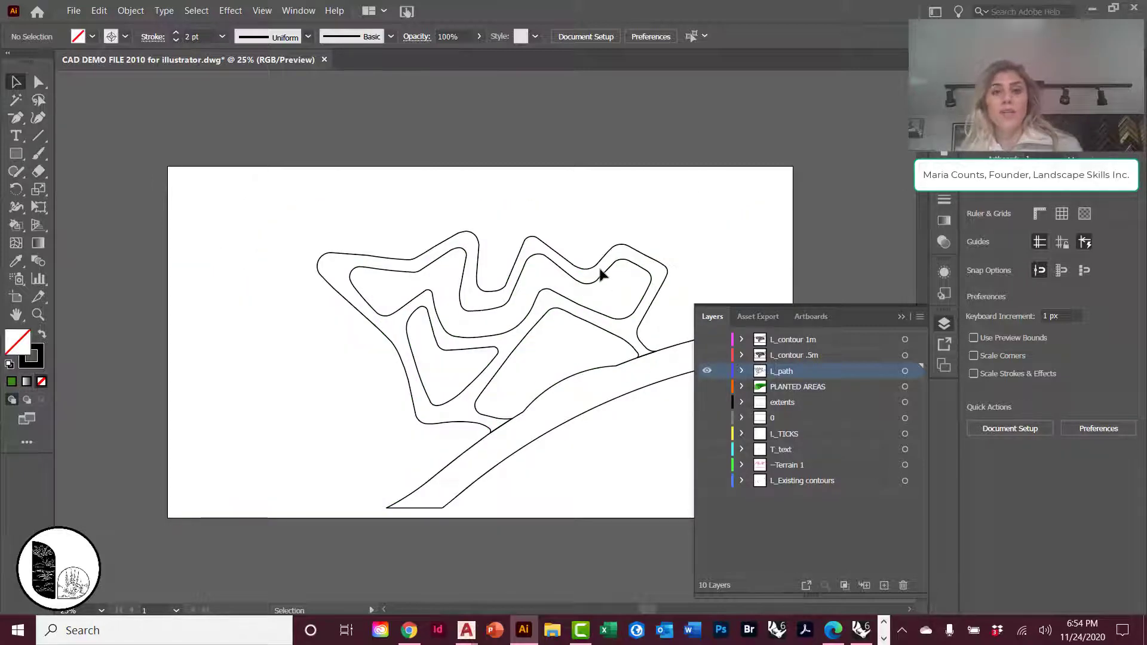
Copy all L_path linework, paste it in place on a new layer directly above, and hide the L_path layer.
left_click(905, 371)
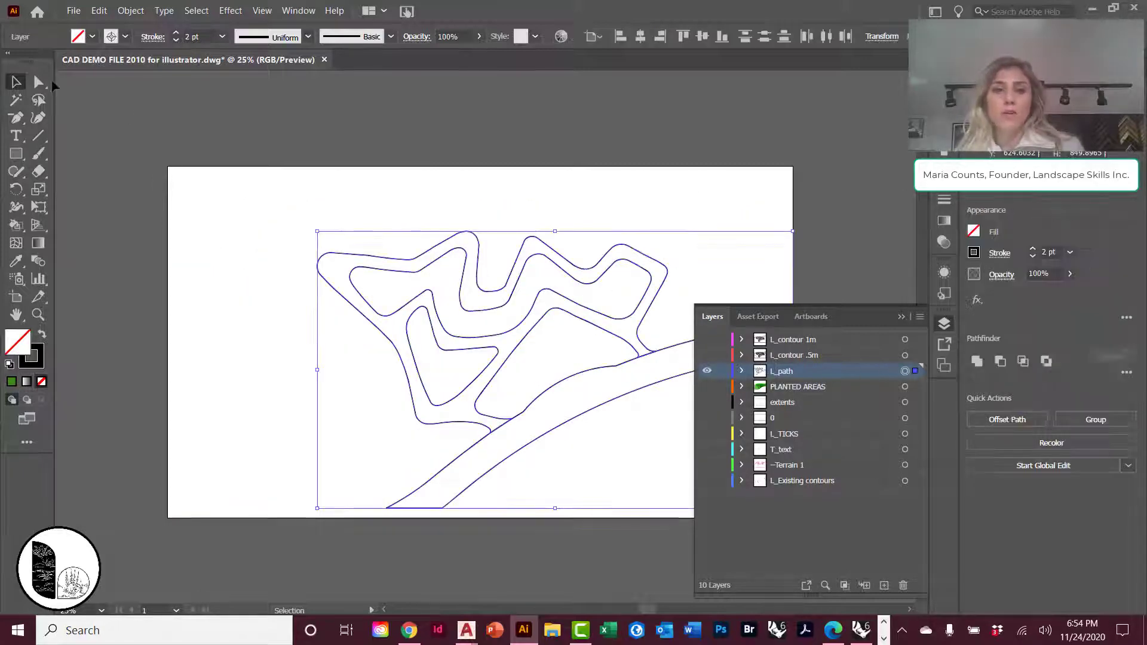
left_click(100, 12)
left_click(118, 73)
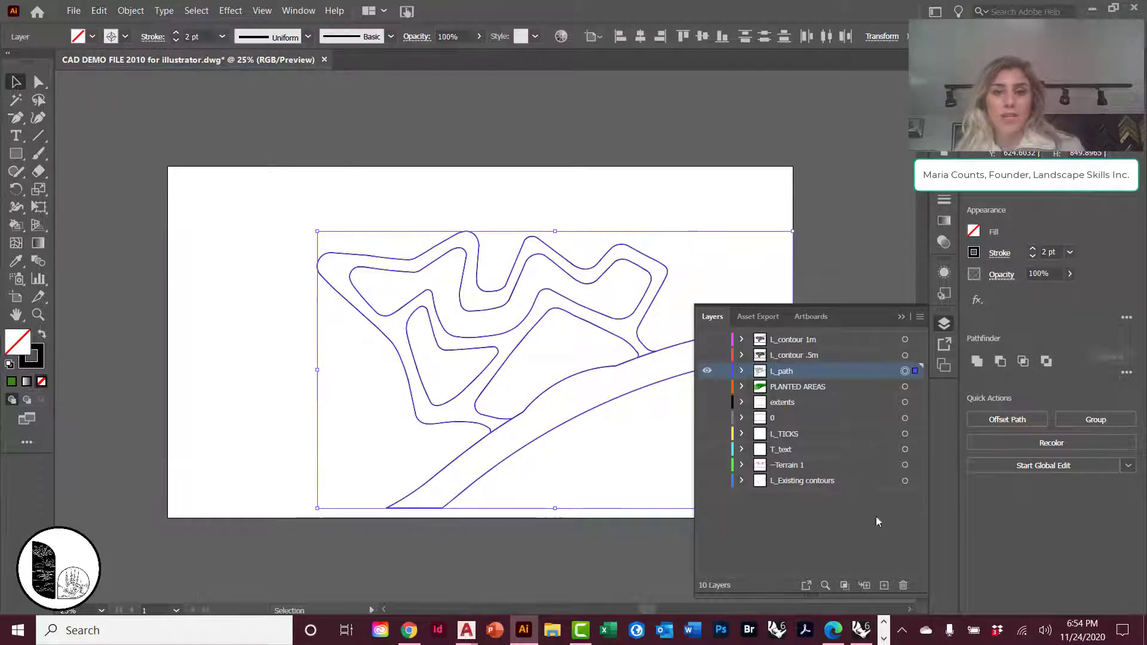
left_click(884, 585)
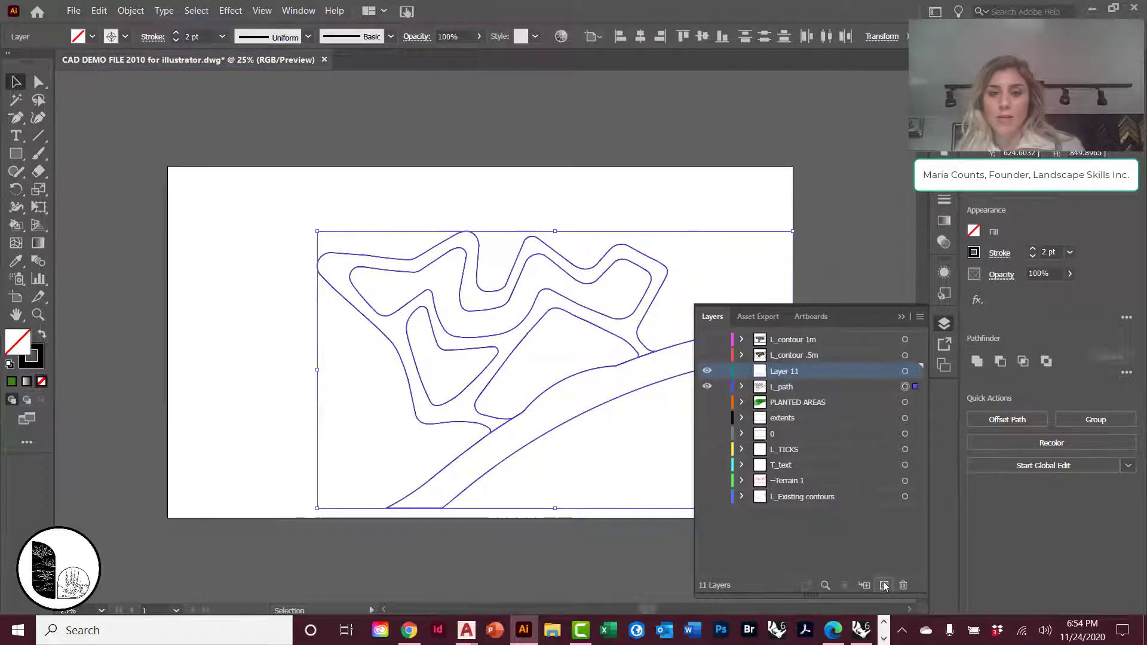
left_click(97, 12)
left_click(151, 132)
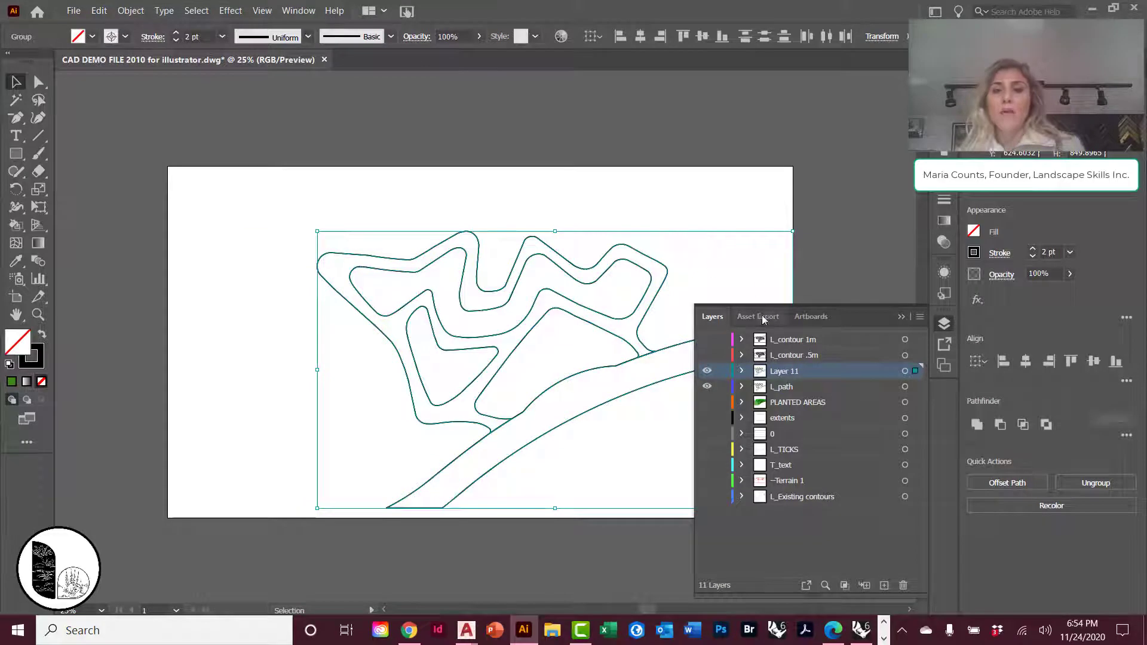
left_click(707, 387)
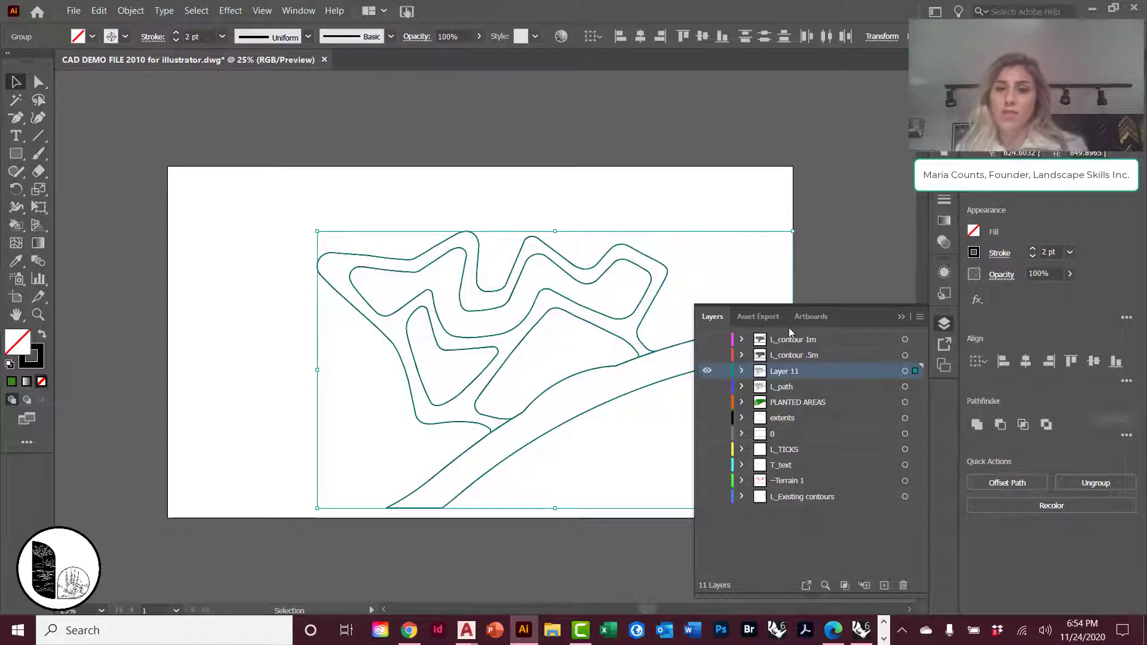
Select everything on the new layer and make it a Live Paint group.
left_click(905, 371)
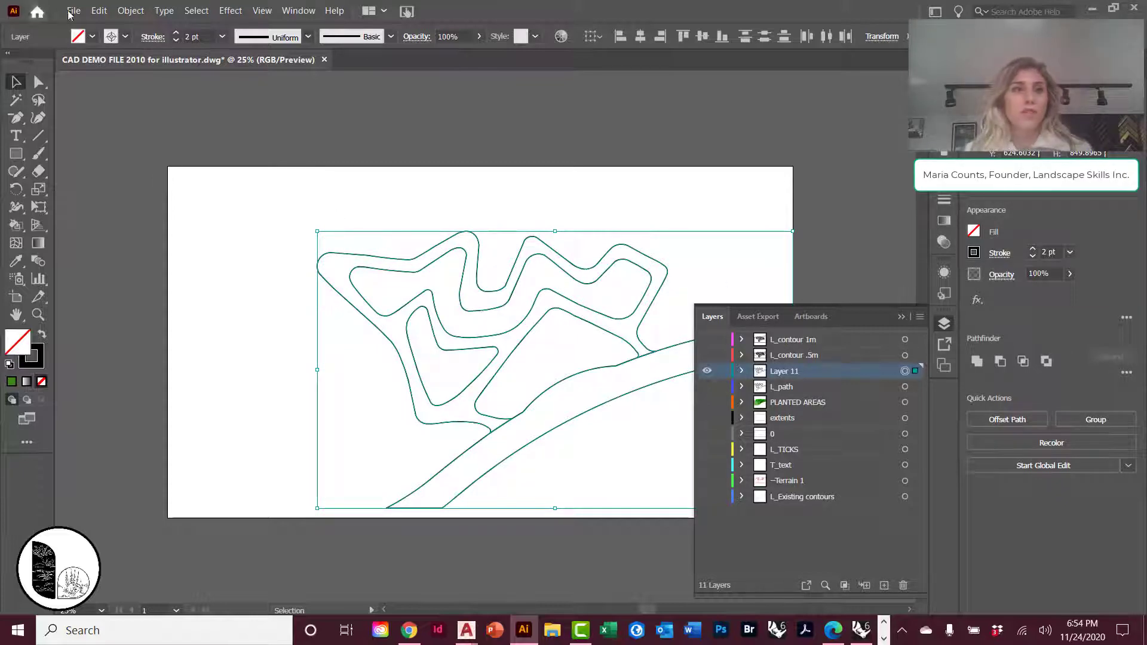
left_click(130, 10)
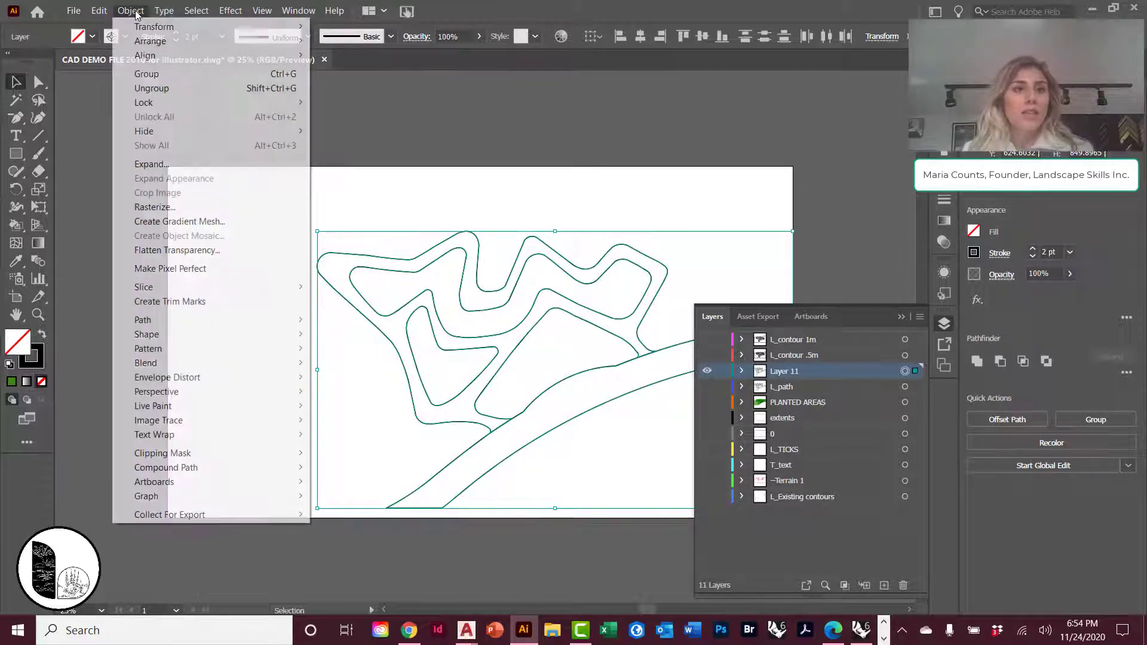
mouse_move(151, 406)
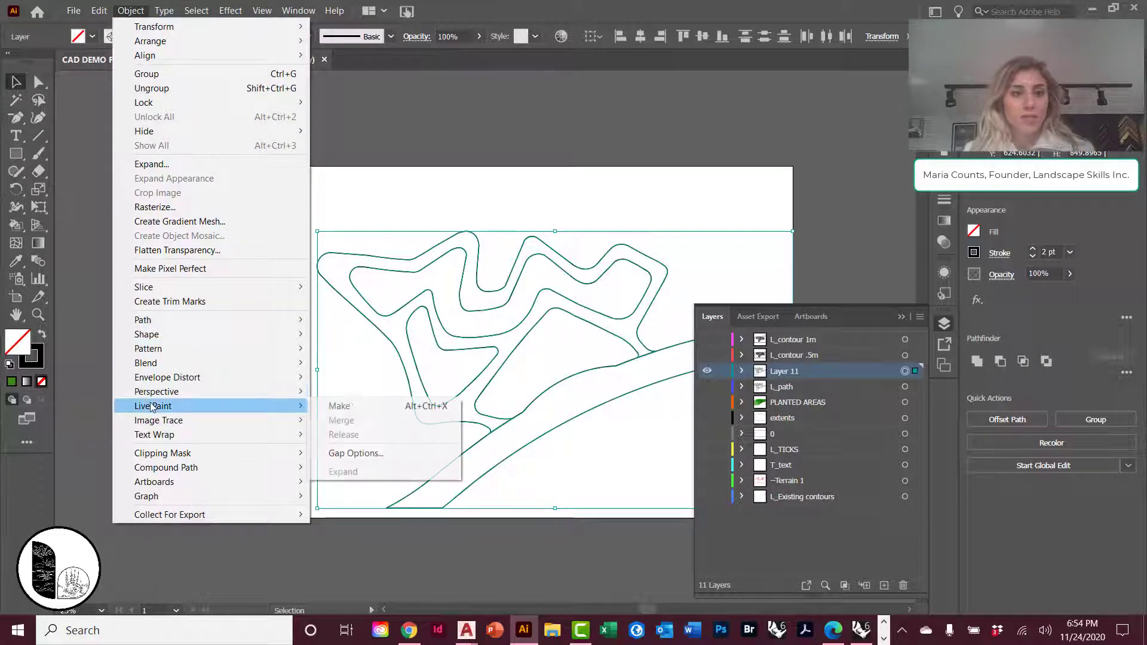
left_click(349, 406)
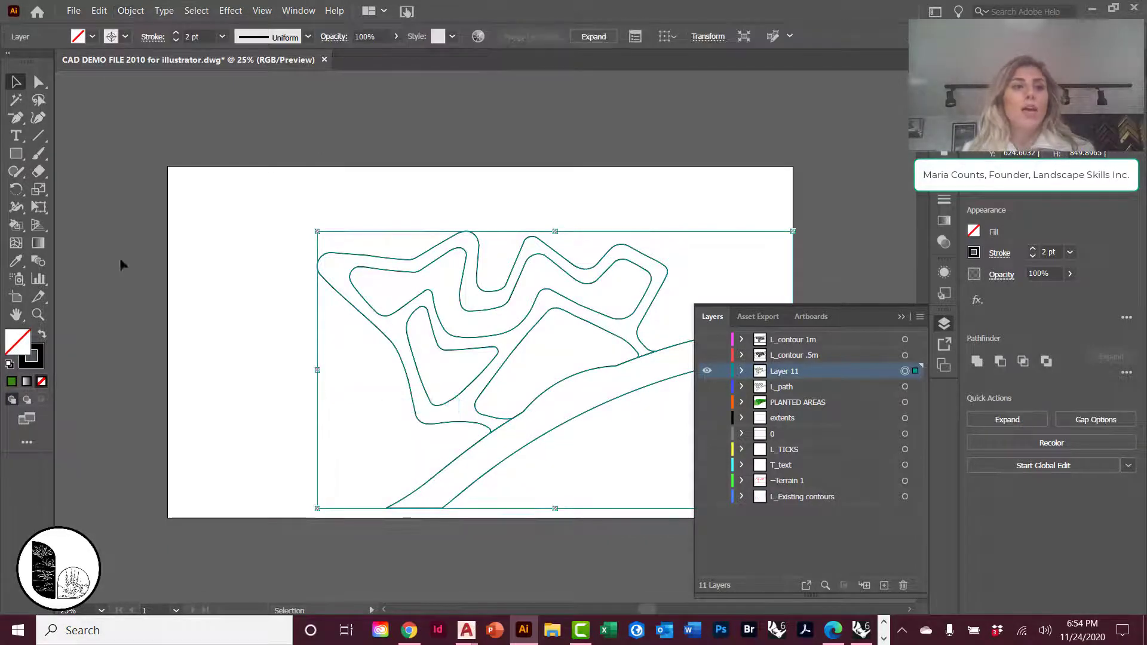
left_click(42, 338)
left_click(42, 338)
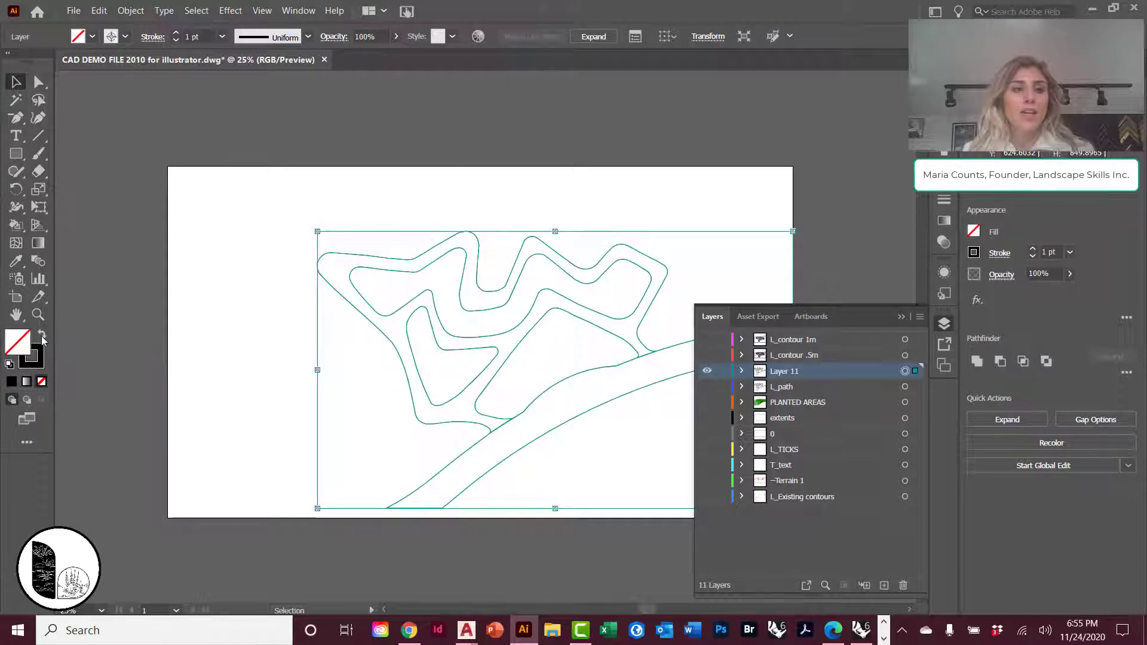
left_click(42, 338)
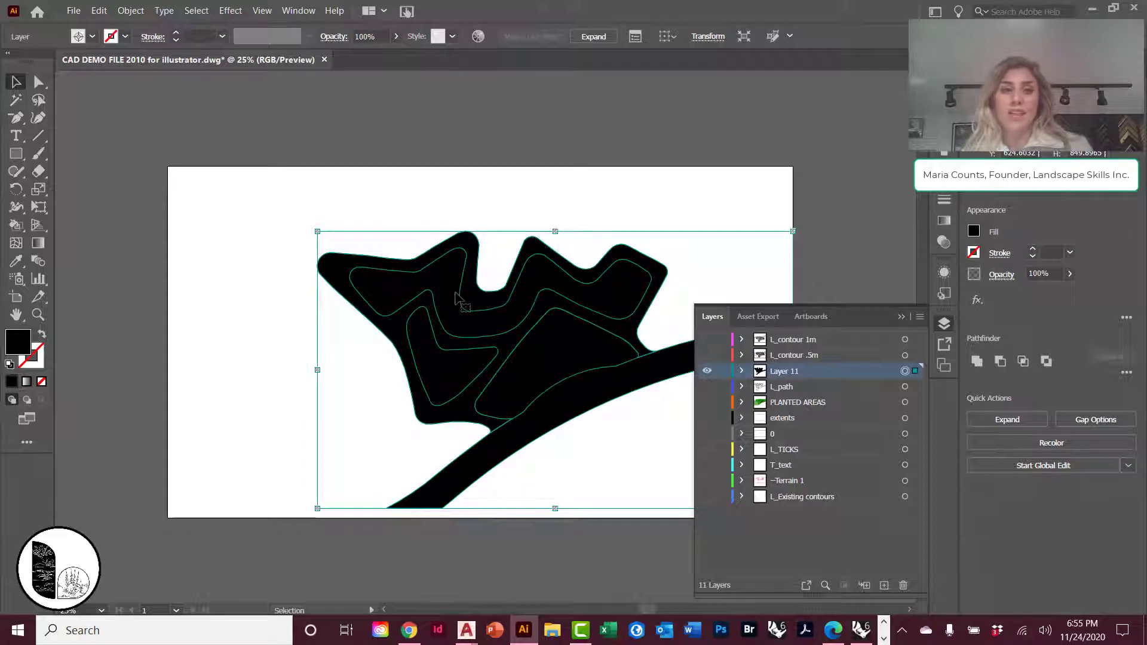
left_click(42, 334)
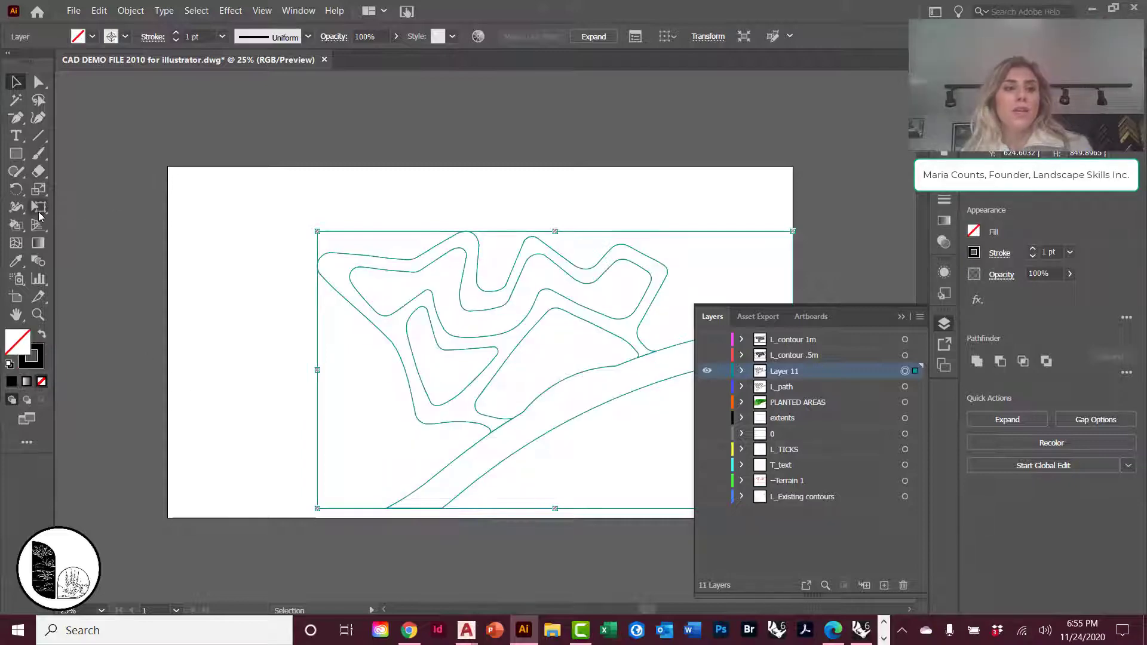
Fill the winding path and the curved road with near-black 070707 using the Live Paint Bucket, and deselect the artwork.
left_click(17, 224)
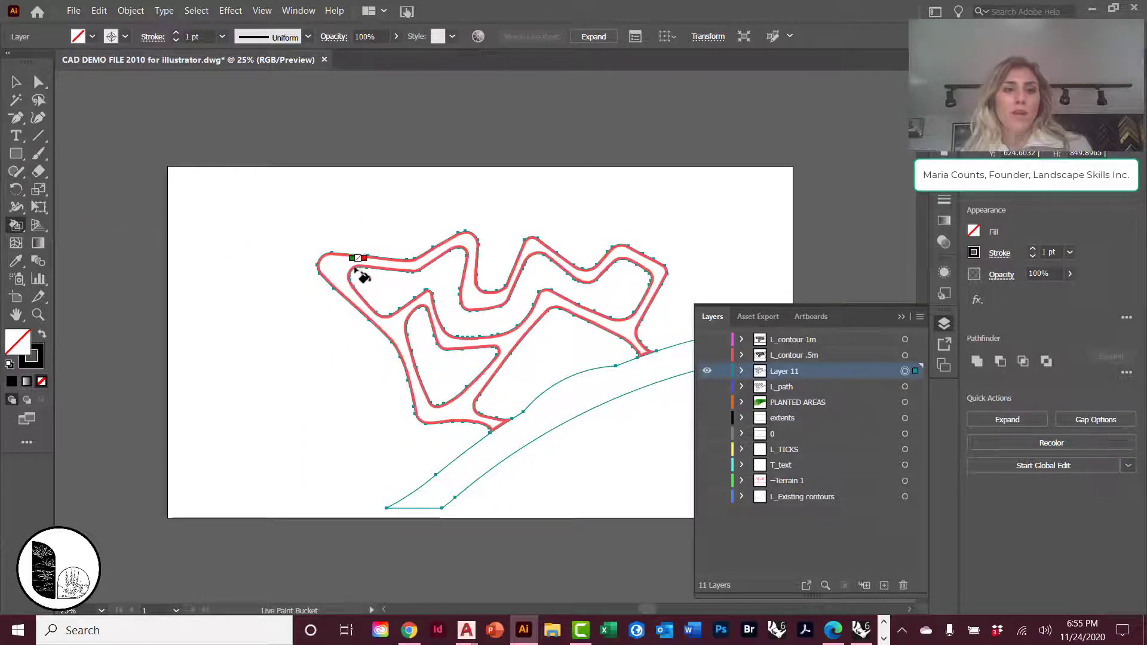
double_click(26, 346)
left_click(731, 221)
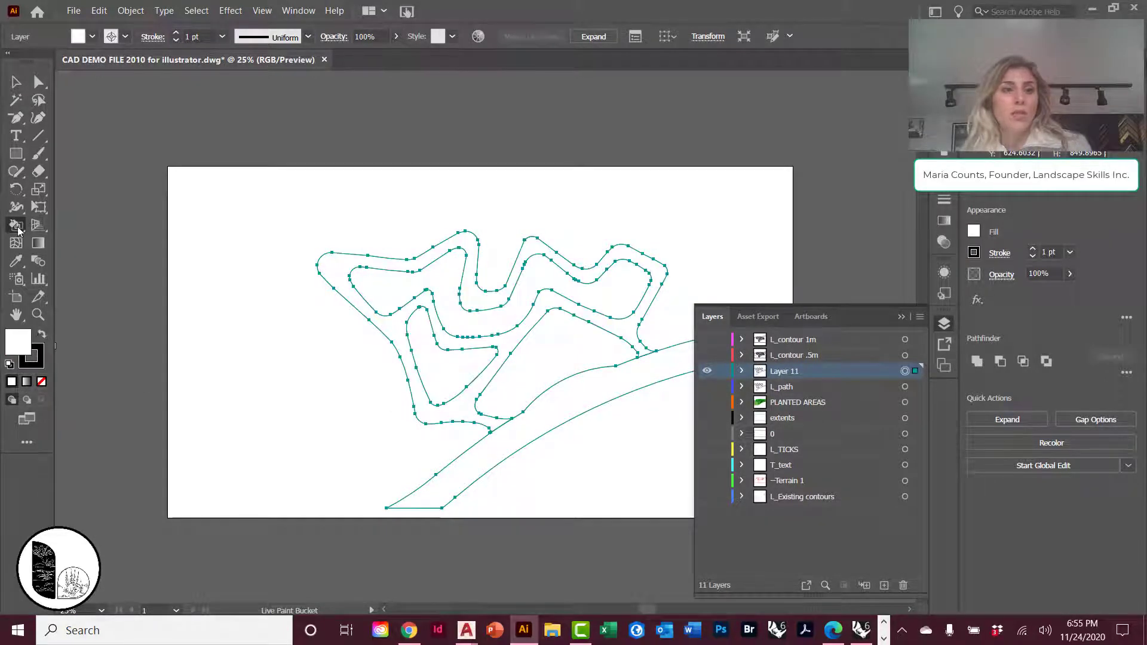
left_click_drag(18, 230, 82, 242)
double_click(26, 344)
left_click_drag(399, 386, 388, 399)
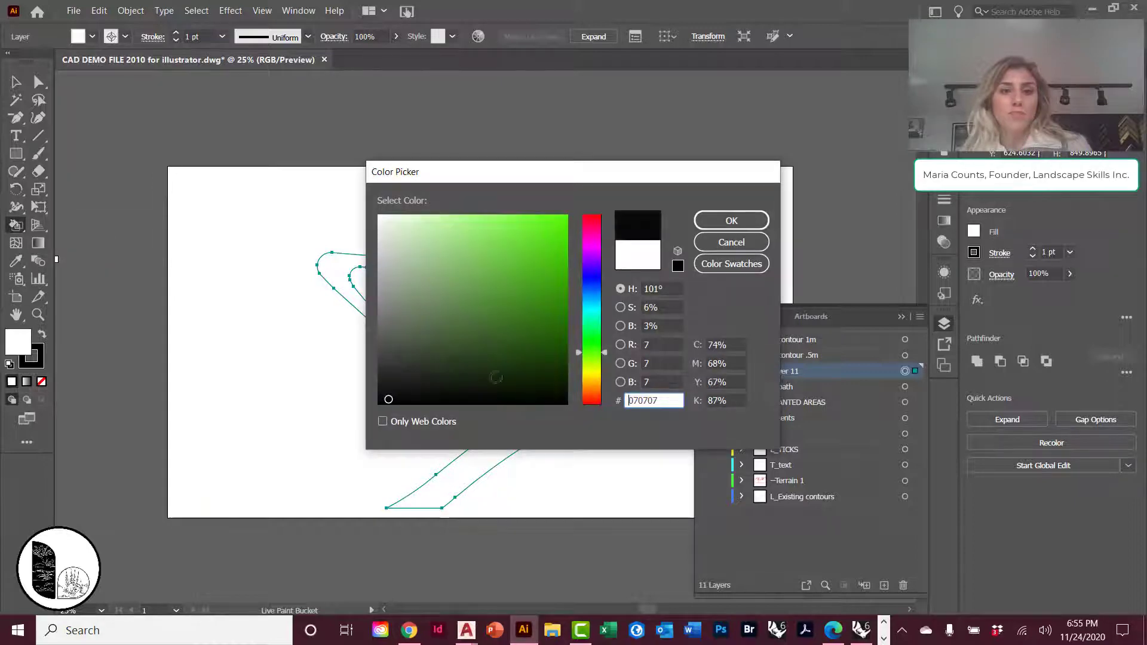
left_click(719, 223)
left_click(332, 269)
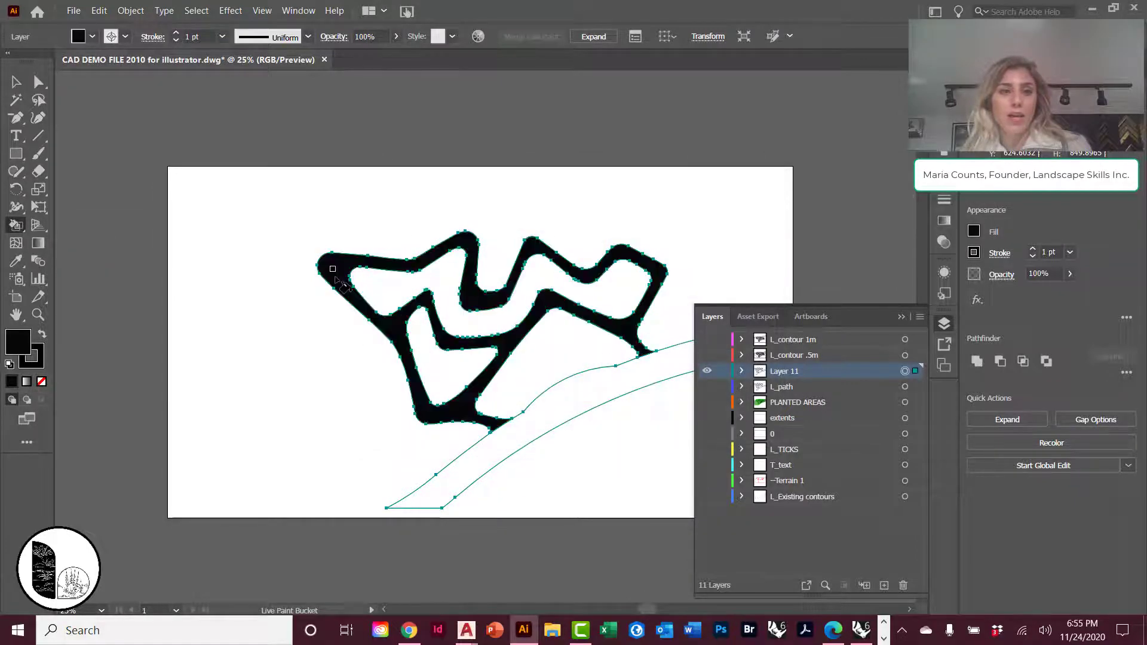
left_click(488, 430)
left_click(16, 81)
left_click(161, 106)
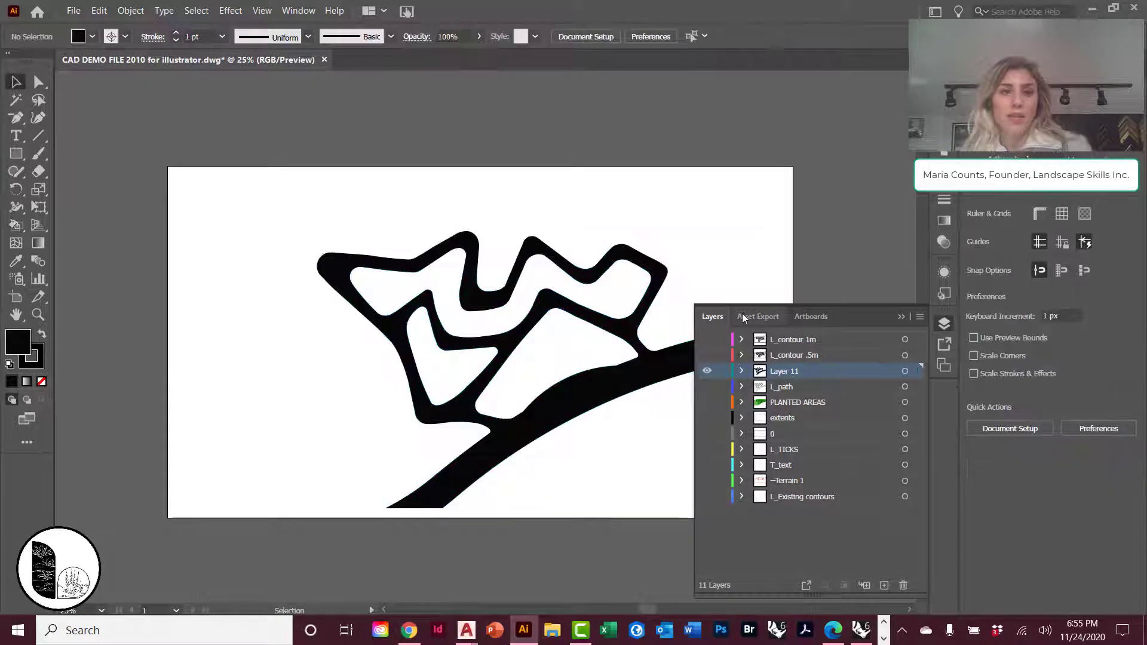
Show the L_contour .5m, L_contour 1m and T_text layers.
left_click(706, 355)
left_click(706, 339)
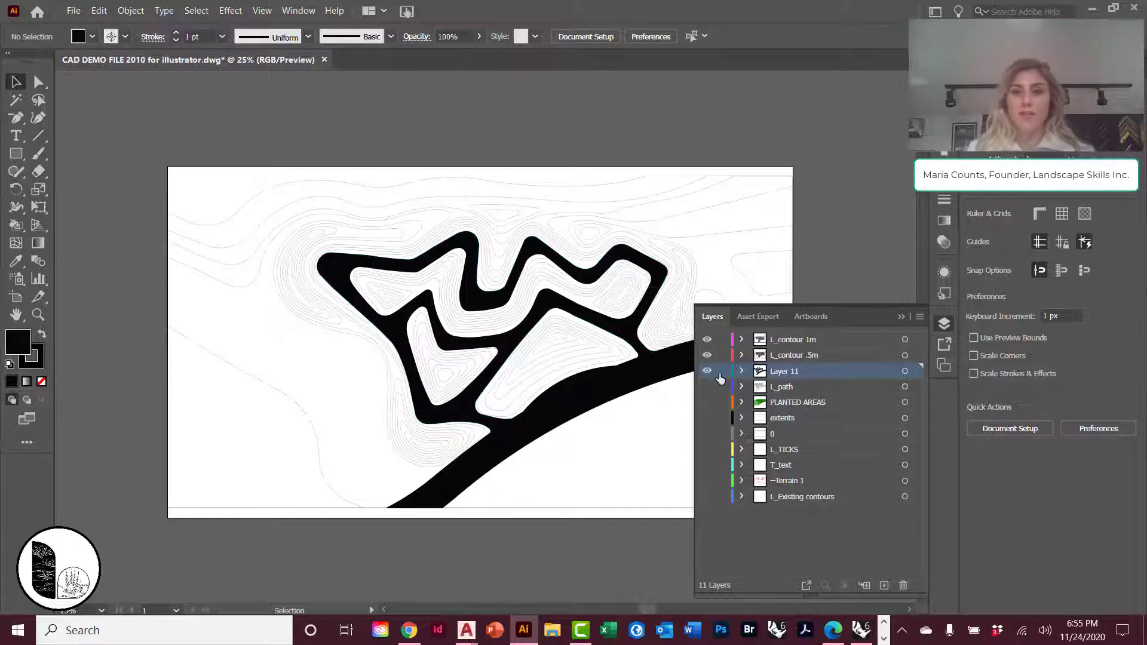
left_click(706, 464)
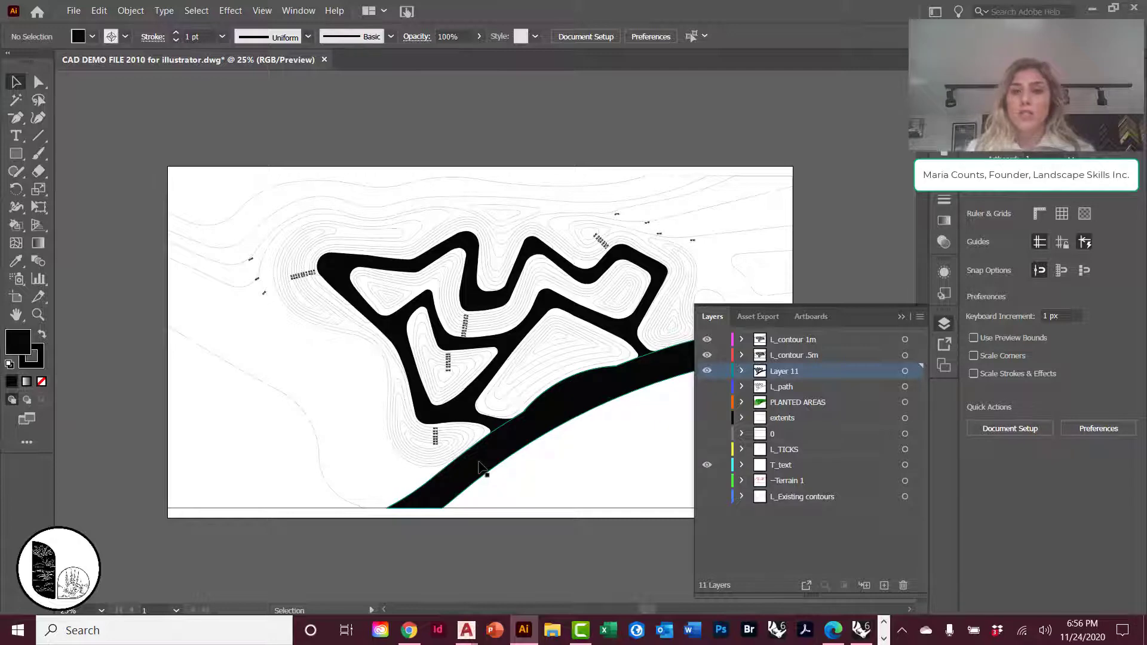
Lower the opacity of the black path fill layer to 18% and deselect it.
left_click(904, 372)
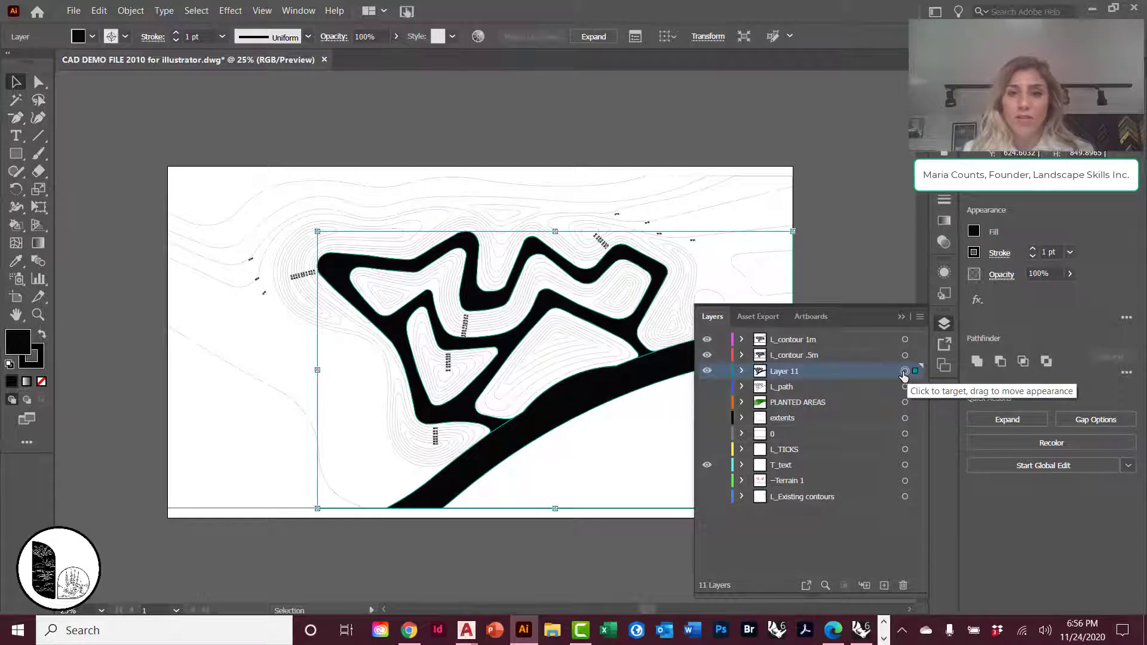
left_click(396, 36)
left_click_drag(360, 55, 350, 54)
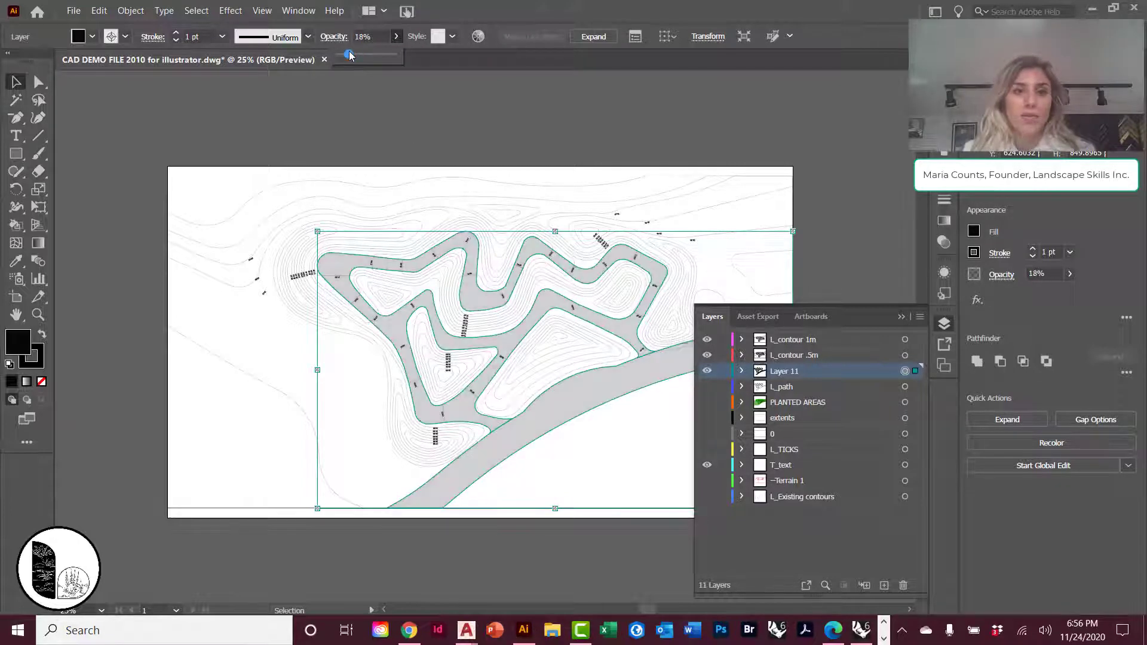
left_click(463, 120)
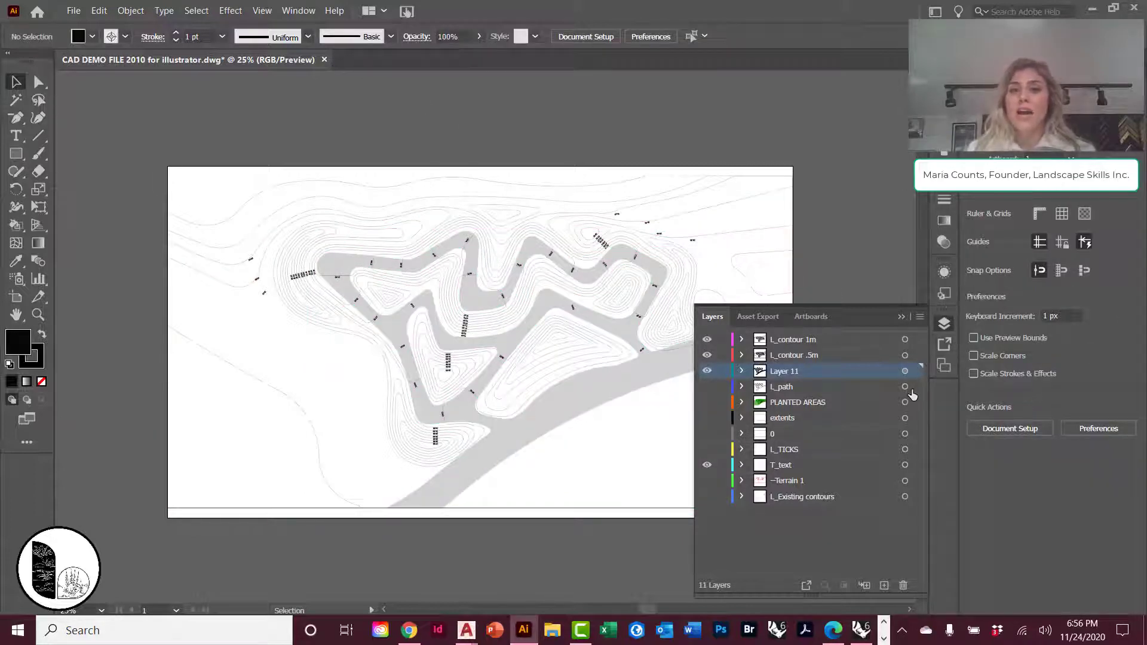
Show the L_path outlines and toggle the path fill layer to compare the drawing with and without the fill.
left_click(707, 388)
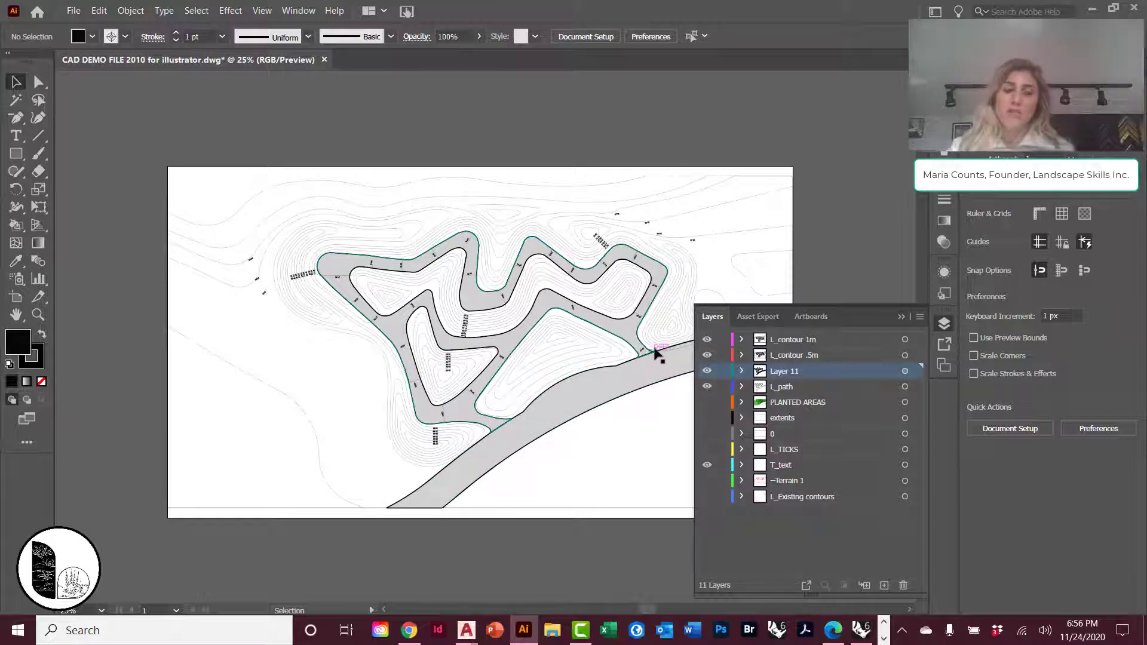
left_click(707, 371)
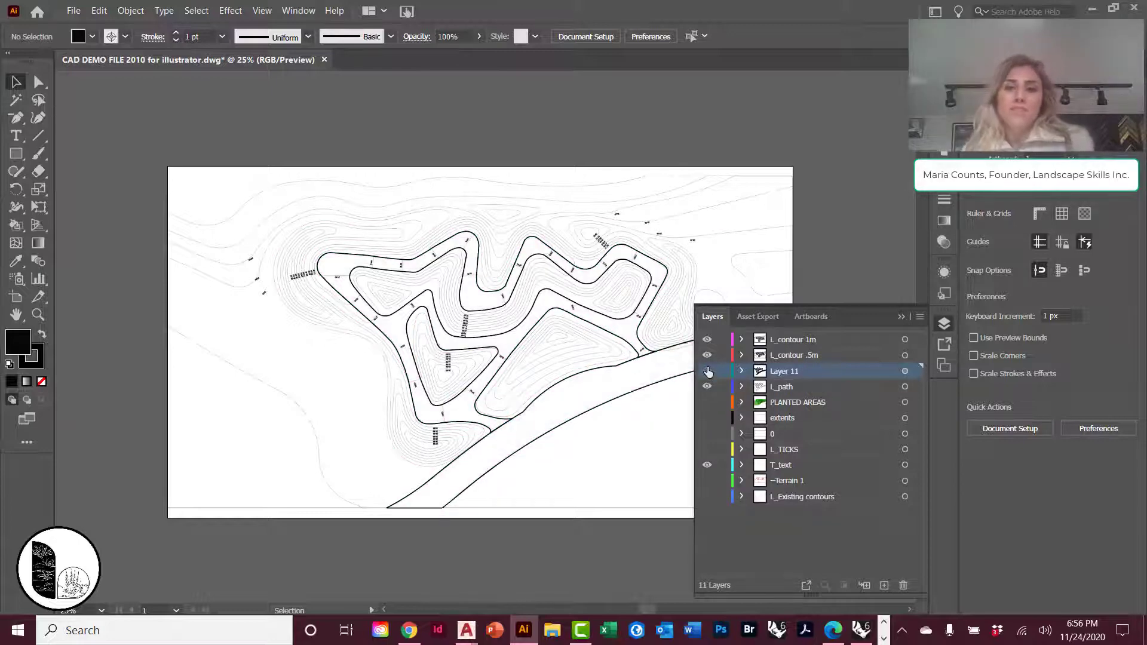
left_click(707, 371)
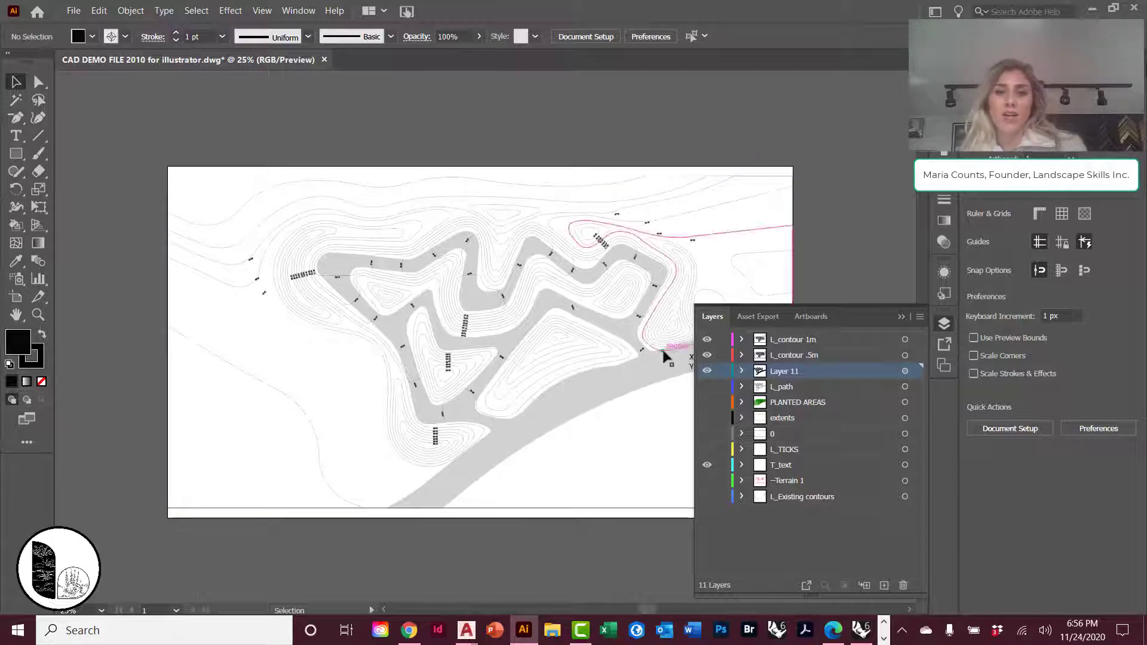
Show the PLANTED AREAS layer and add a new layer at the top of the layer order, above L_contour 1m.
left_click(707, 402)
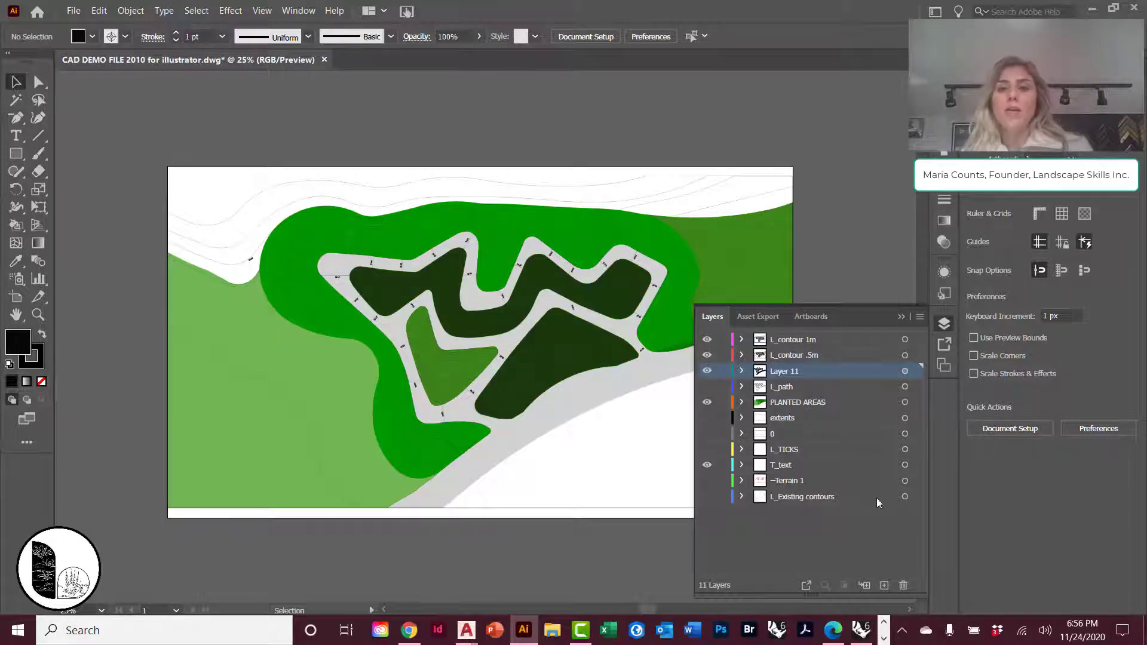
left_click(856, 338)
left_click(884, 585)
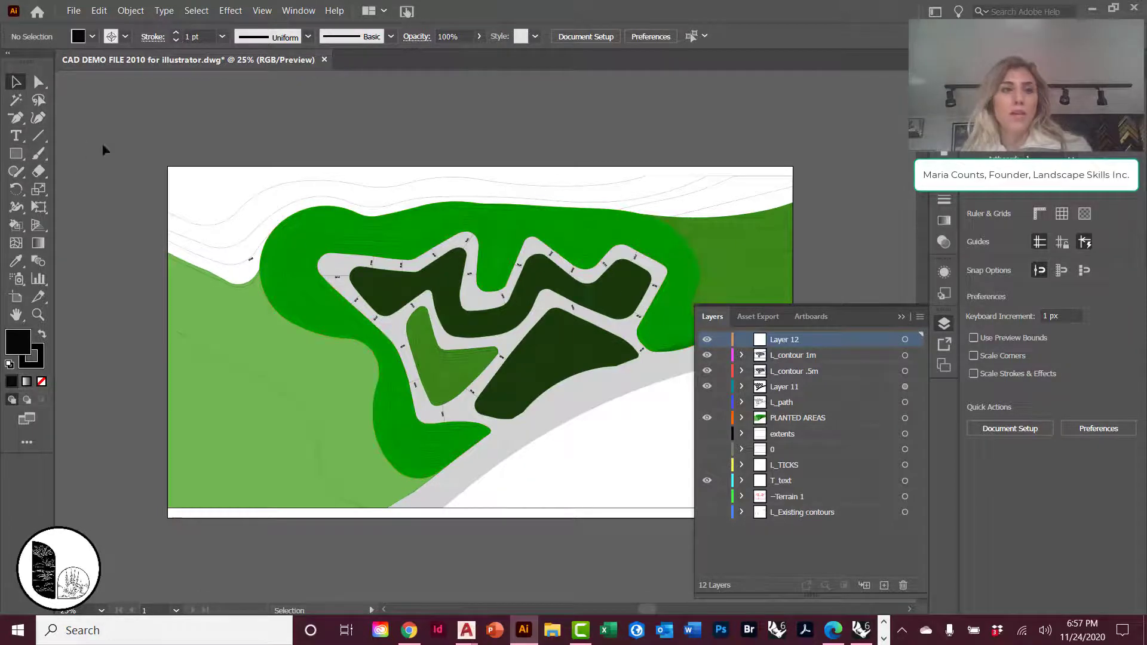
Add an area text box on the light green area west of the path containing the placeholder text "dfdsfsdf".
key("t")
left_click_drag(191, 313, 284, 353)
type("dfdsfsdf")
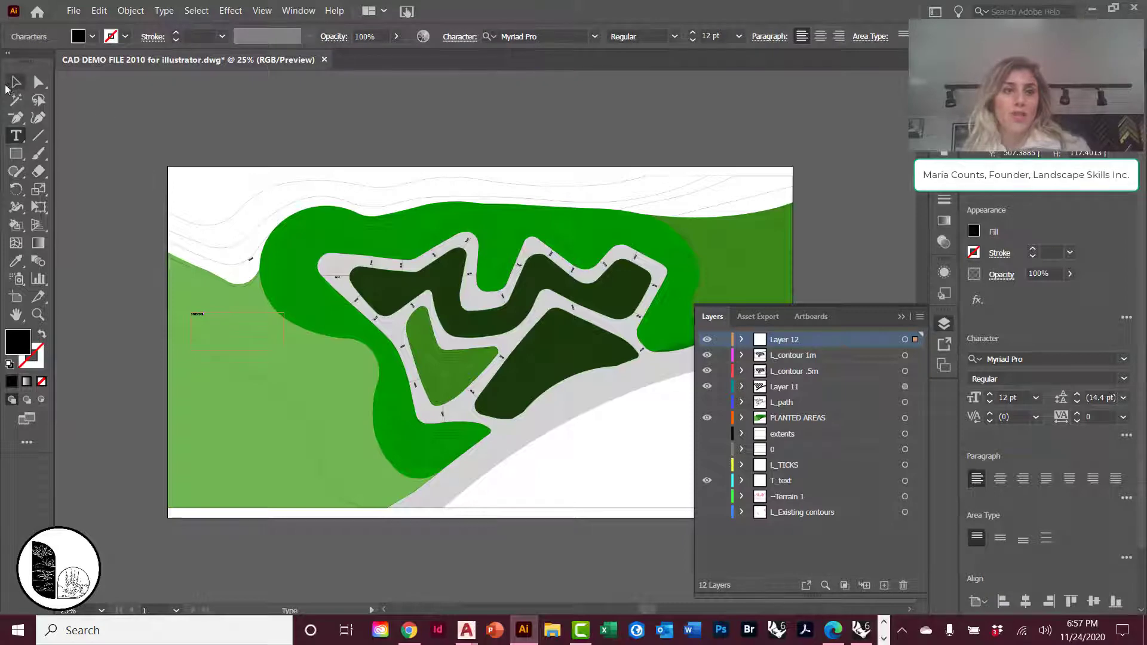
Set the placeholder text's font size to 16 pt and deselect it.
key("ctrl+a")
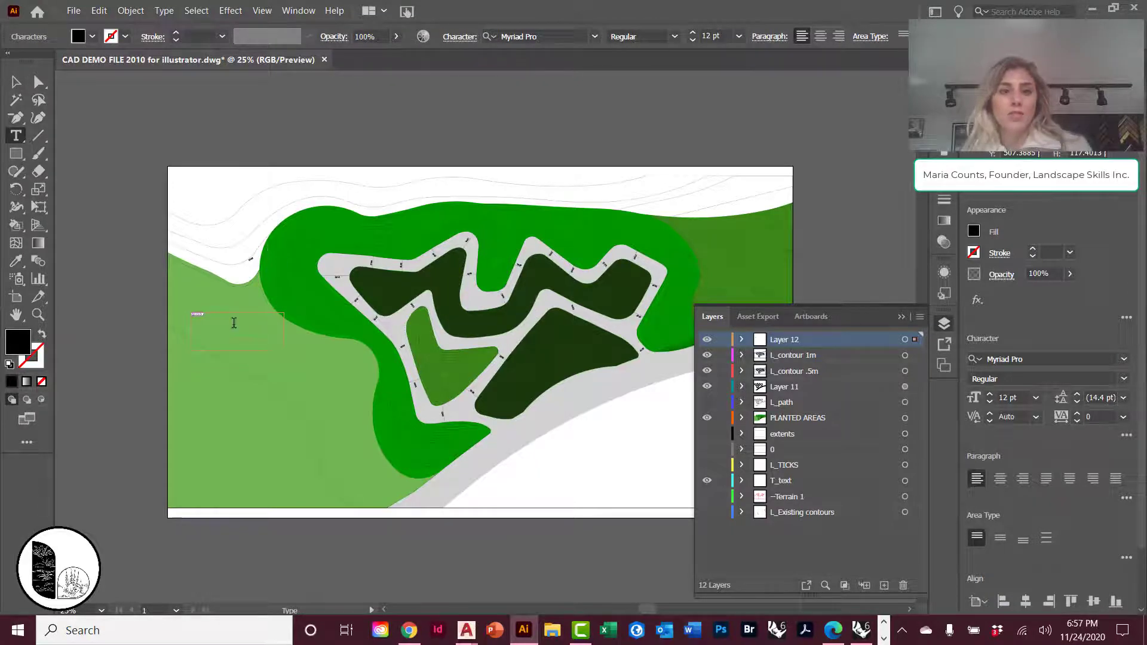
left_click(989, 394)
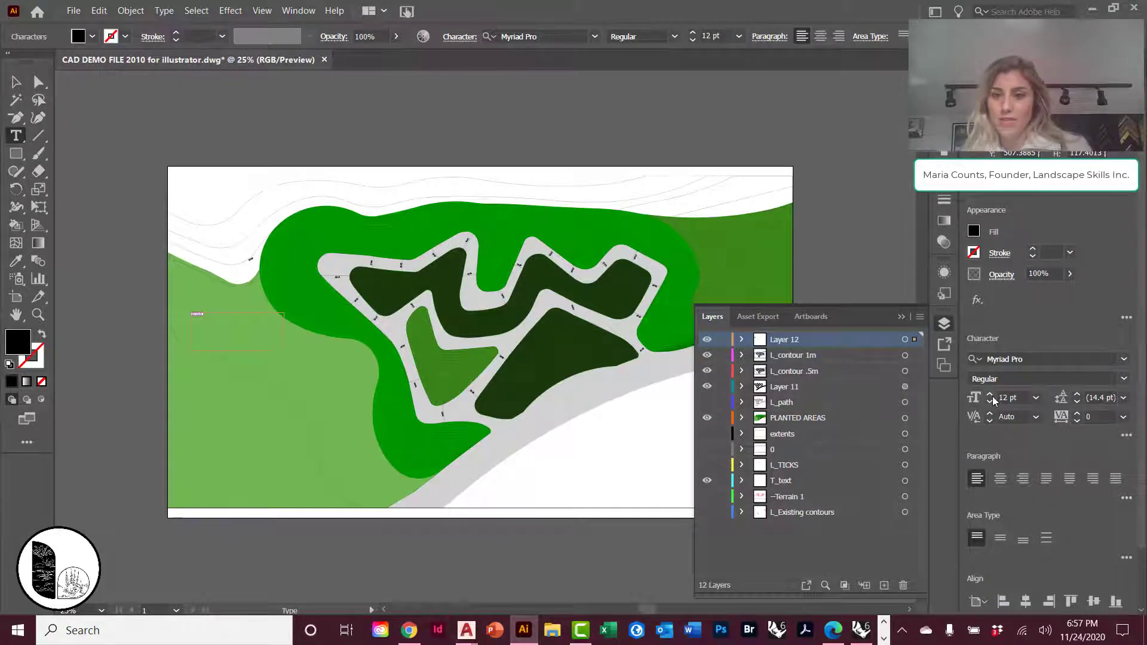
left_click(990, 395)
left_click(990, 394)
left_click(990, 394)
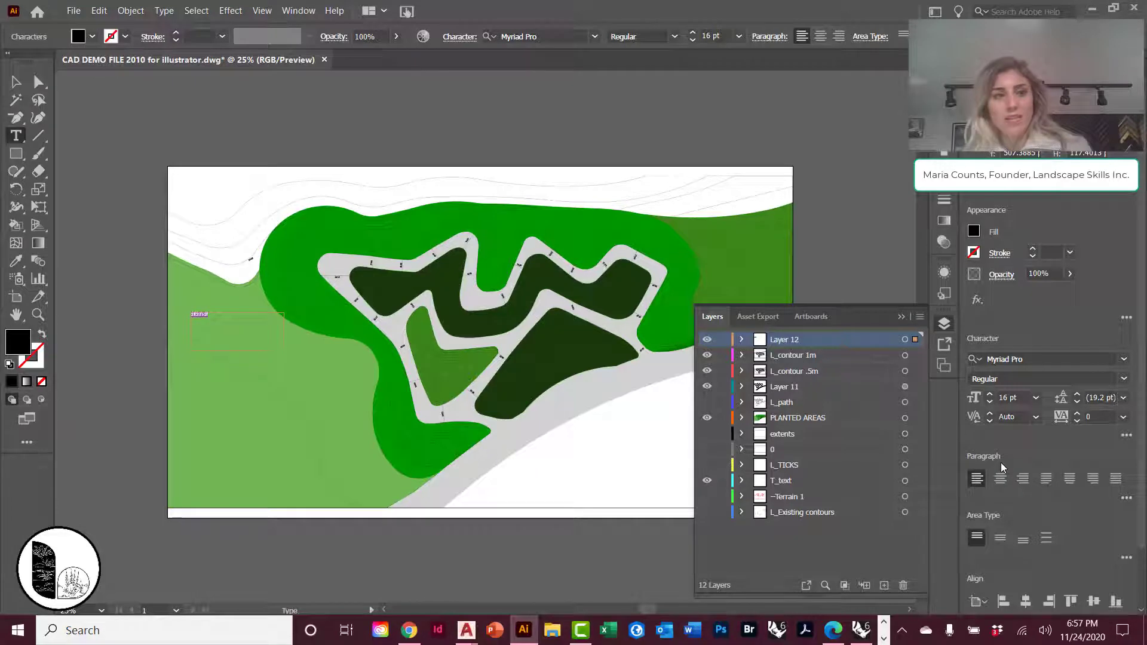
left_click(16, 82)
left_click(239, 118)
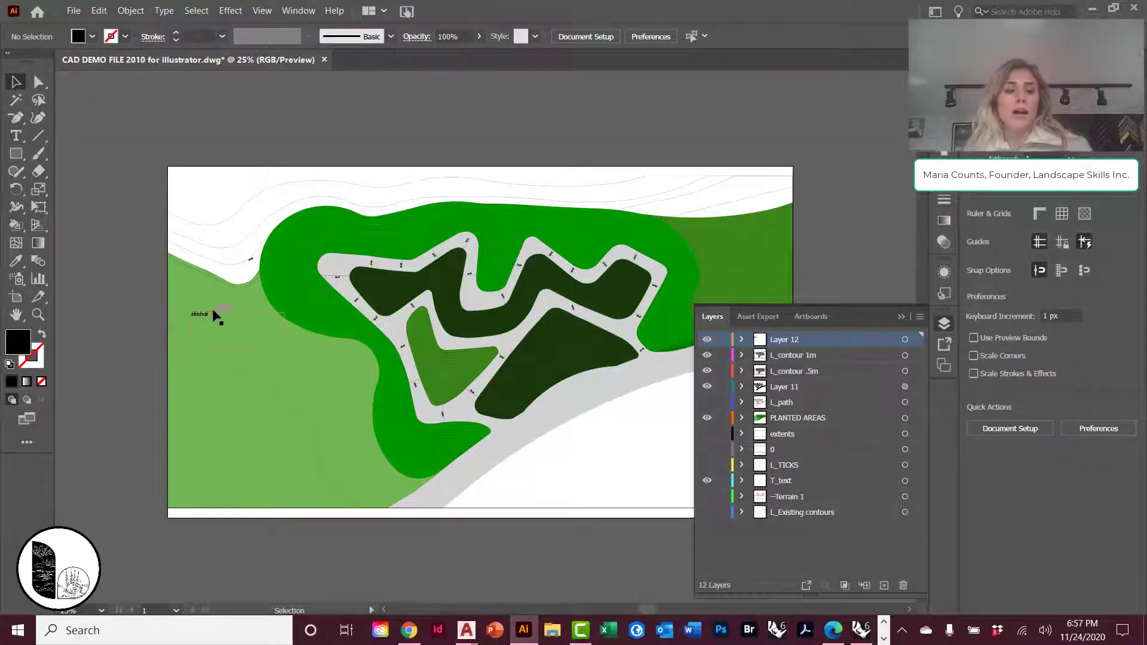
key("ctrl+equal")
key("ctrl+minus")
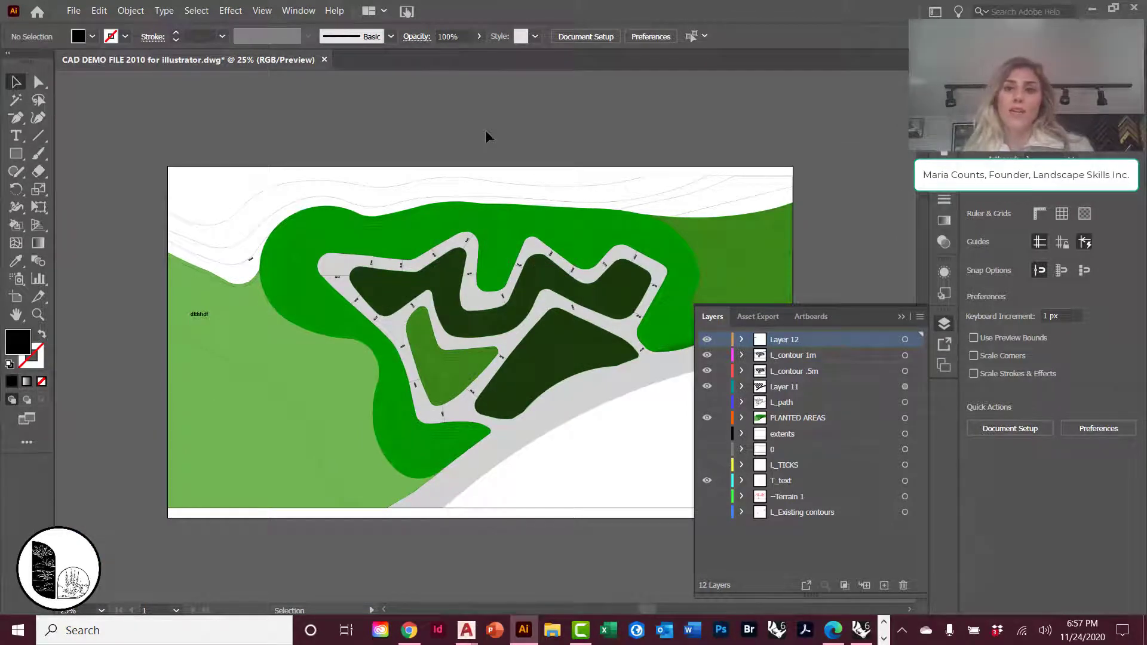
scroll(485, 130, "up", 2)
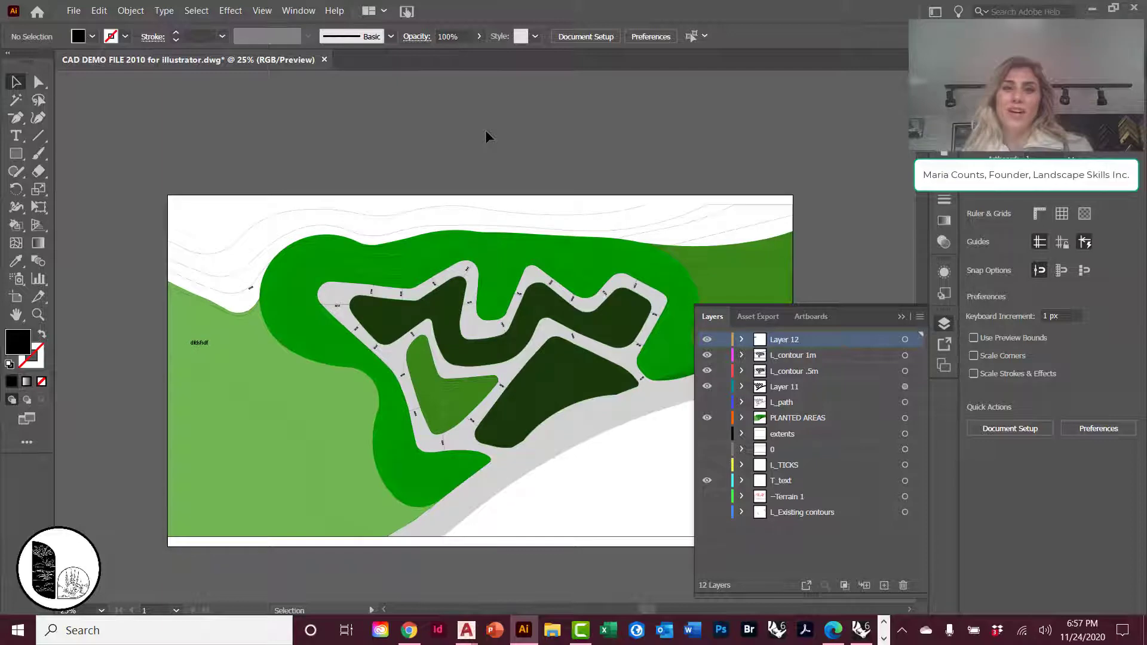
Switch to the AutoCAD drawing "CAD DEMO FILE 2010 for illustrator" and display its model space.
scroll(485, 130, "down", 2)
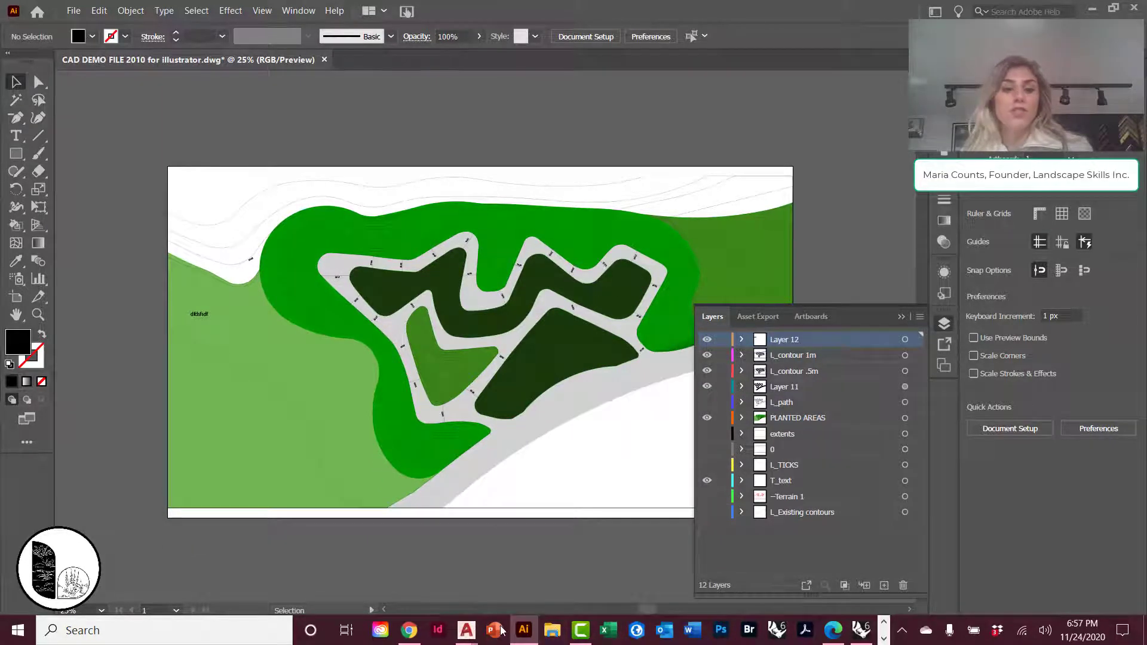
mouse_move(464, 631)
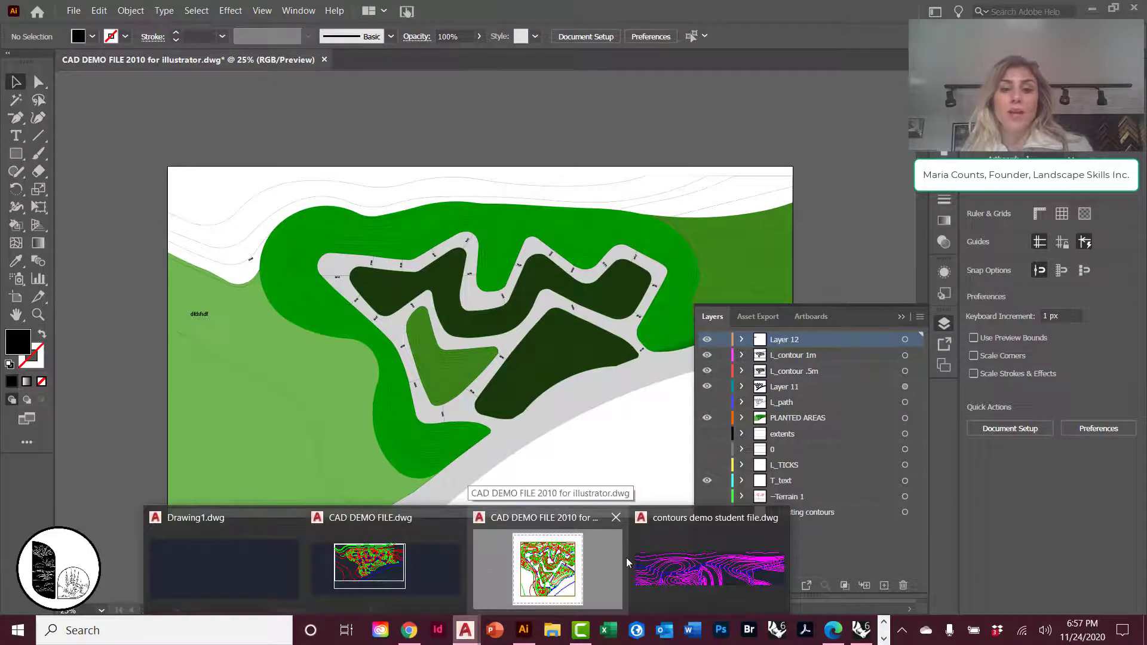
left_click(439, 572)
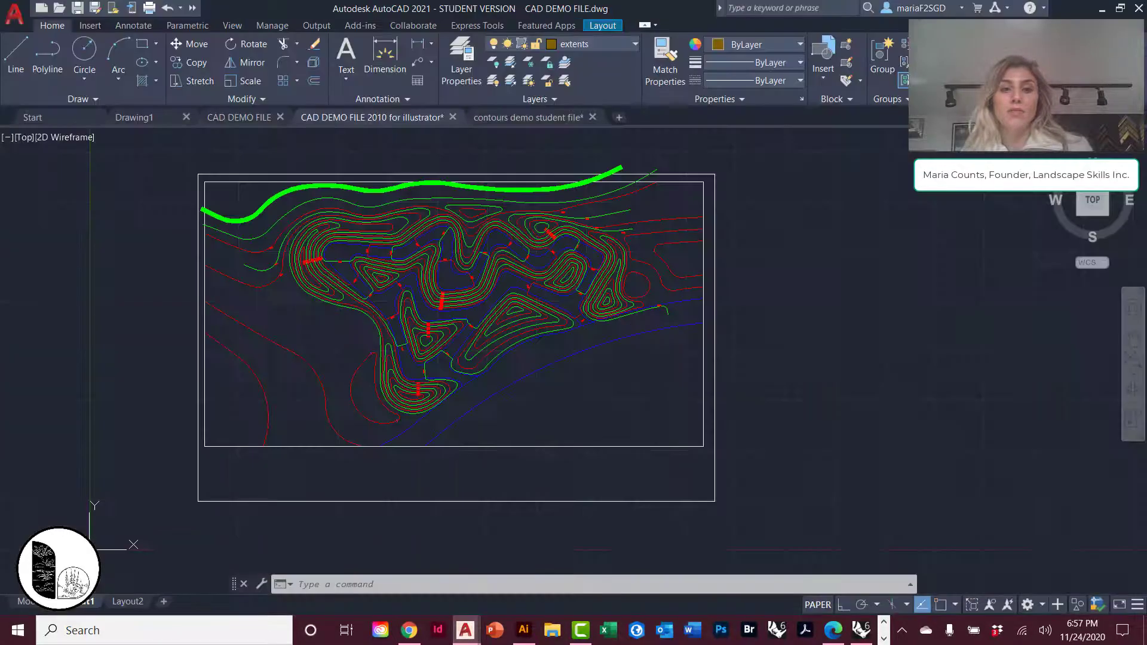
mouse_move(465, 630)
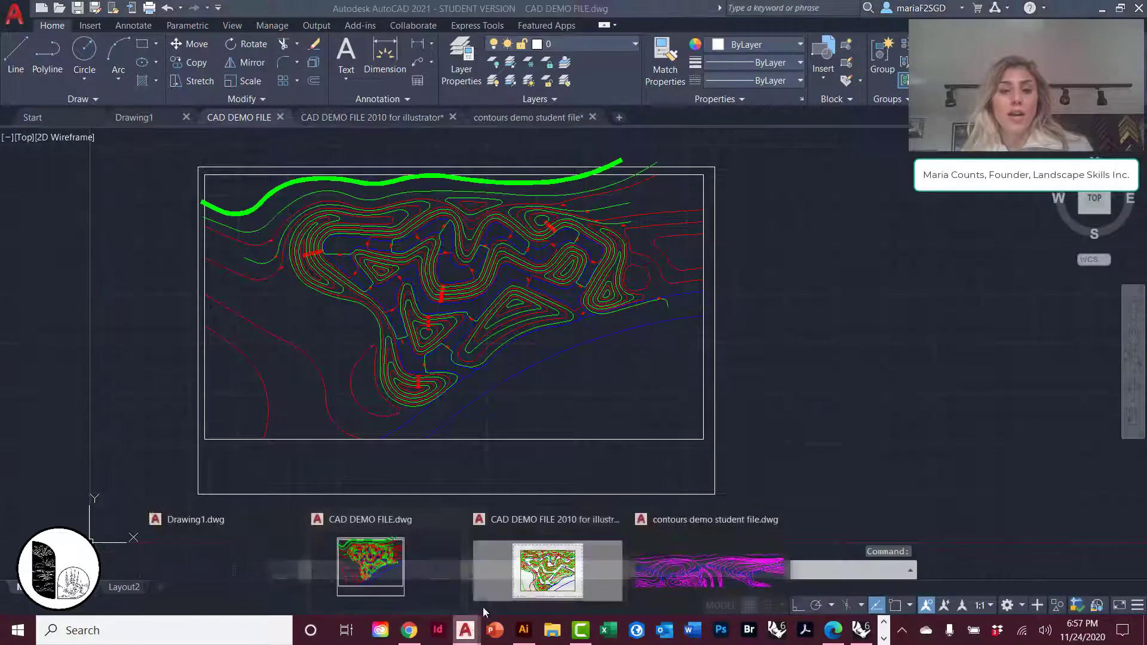
left_click(530, 586)
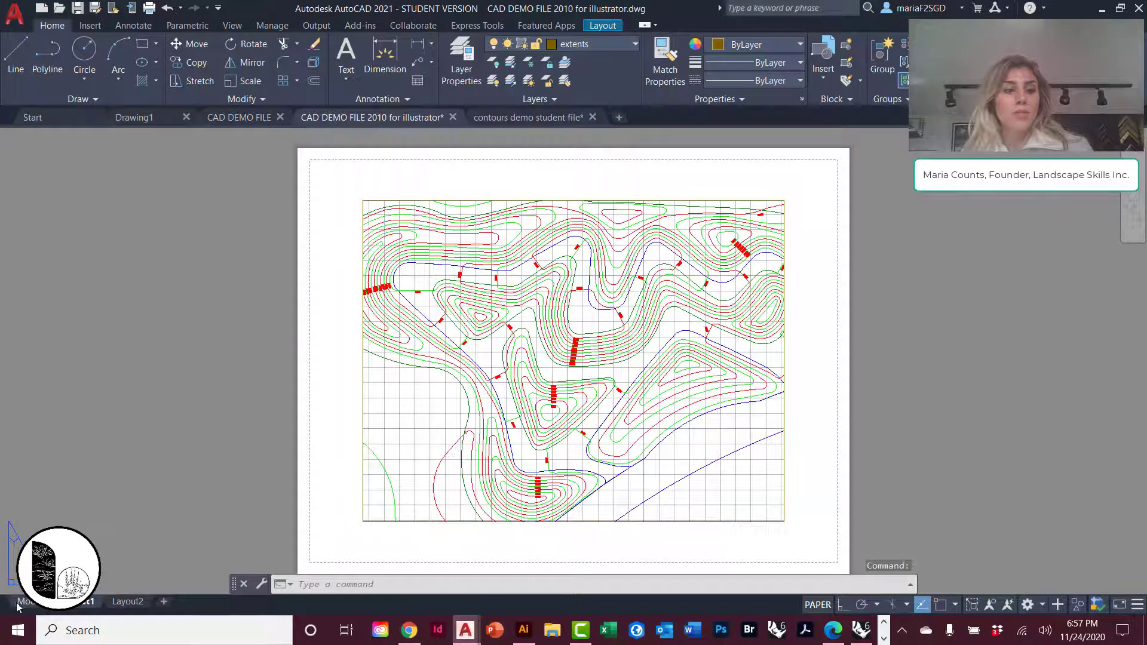
left_click(24, 600)
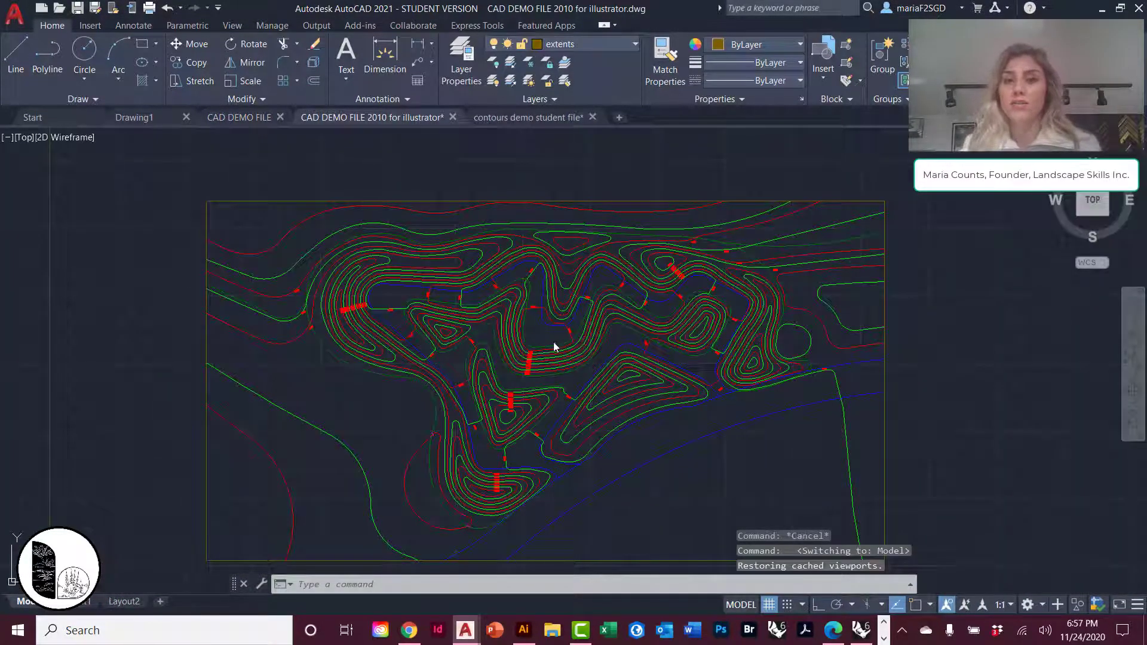
left_click(619, 332)
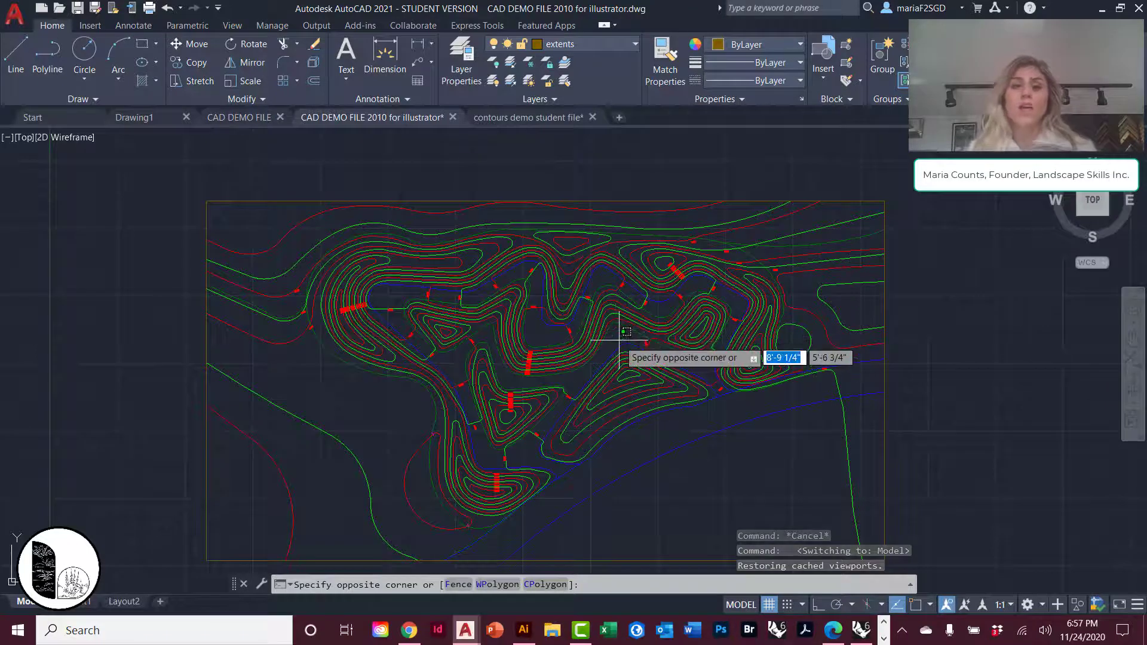
key("Escape")
key("Escape")
type("dist")
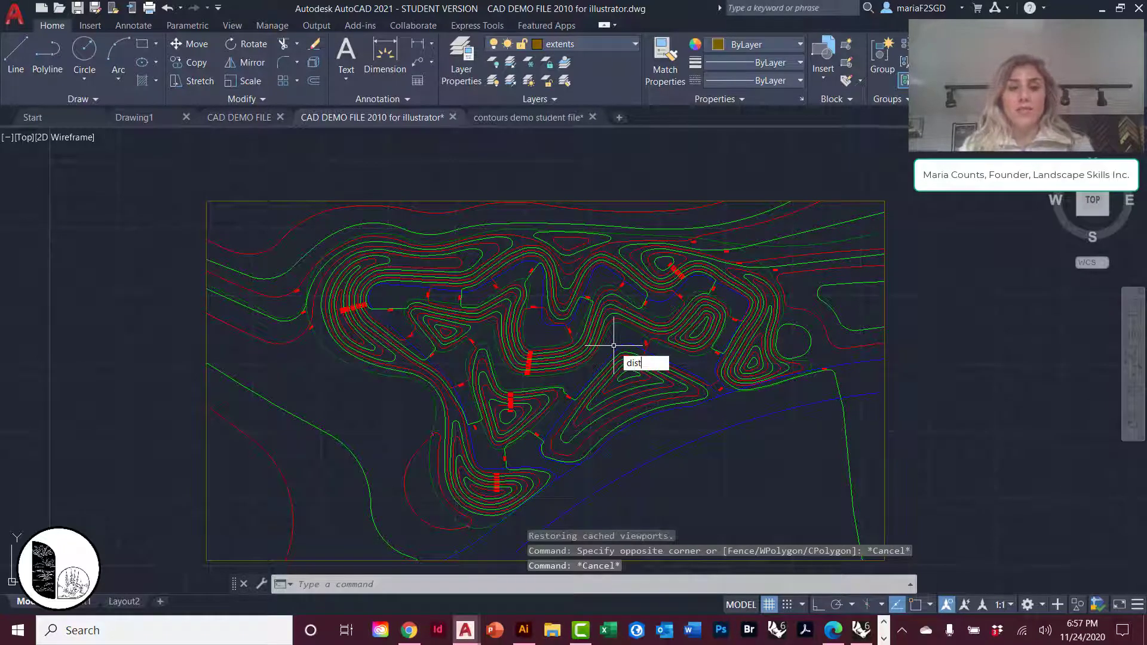
key("Return")
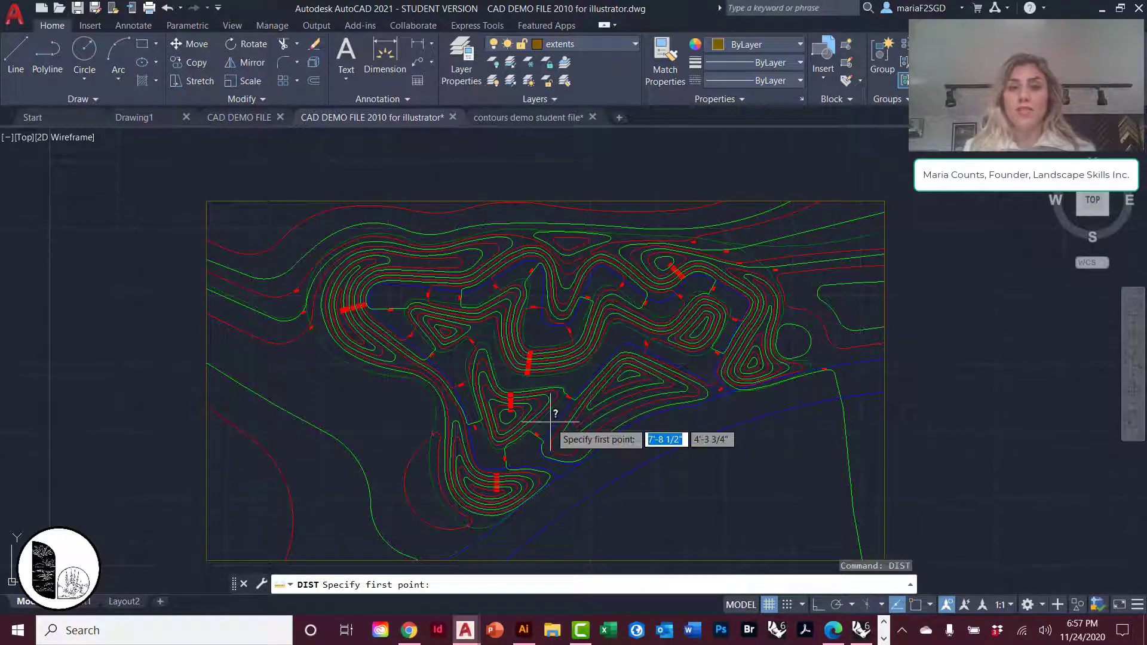
key("Escape")
key("Escape")
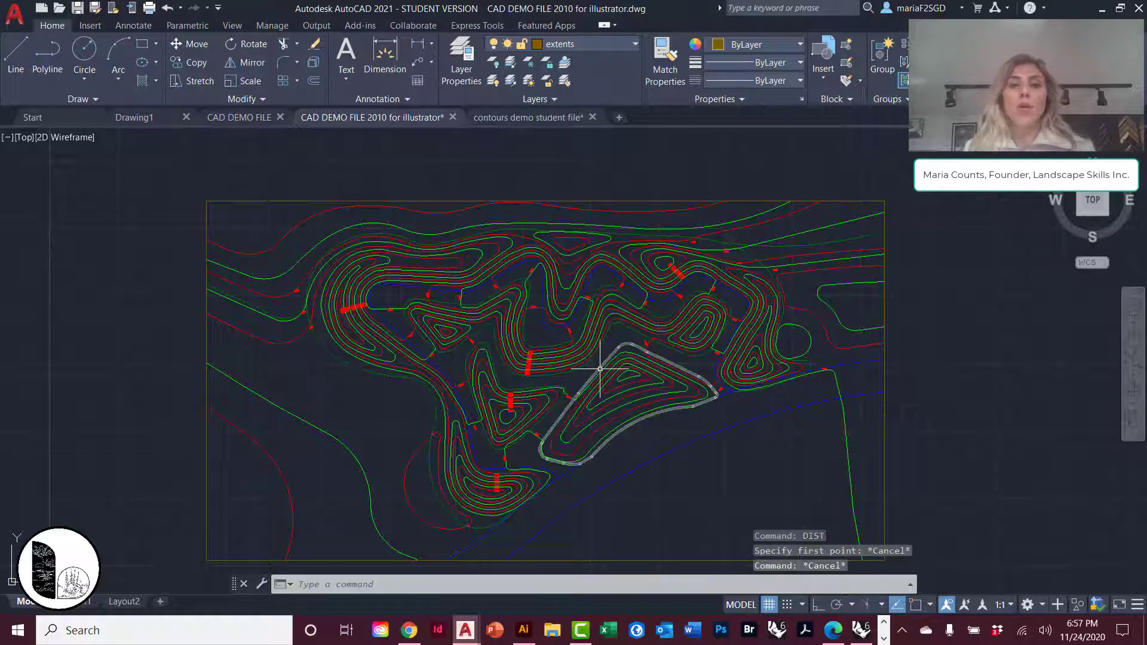
Check the area and length properties of the large triangular PLANTED AREAS polyline, deselect it, and switch back to Illustrator.
left_click(601, 367)
type("PROP")
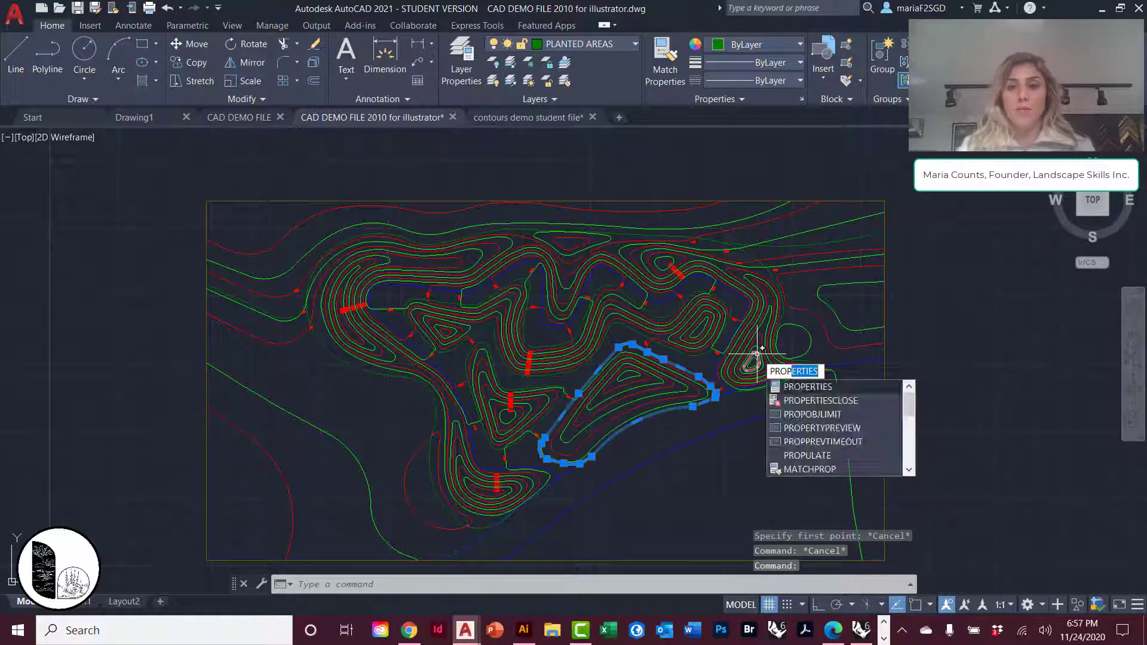
key("Return")
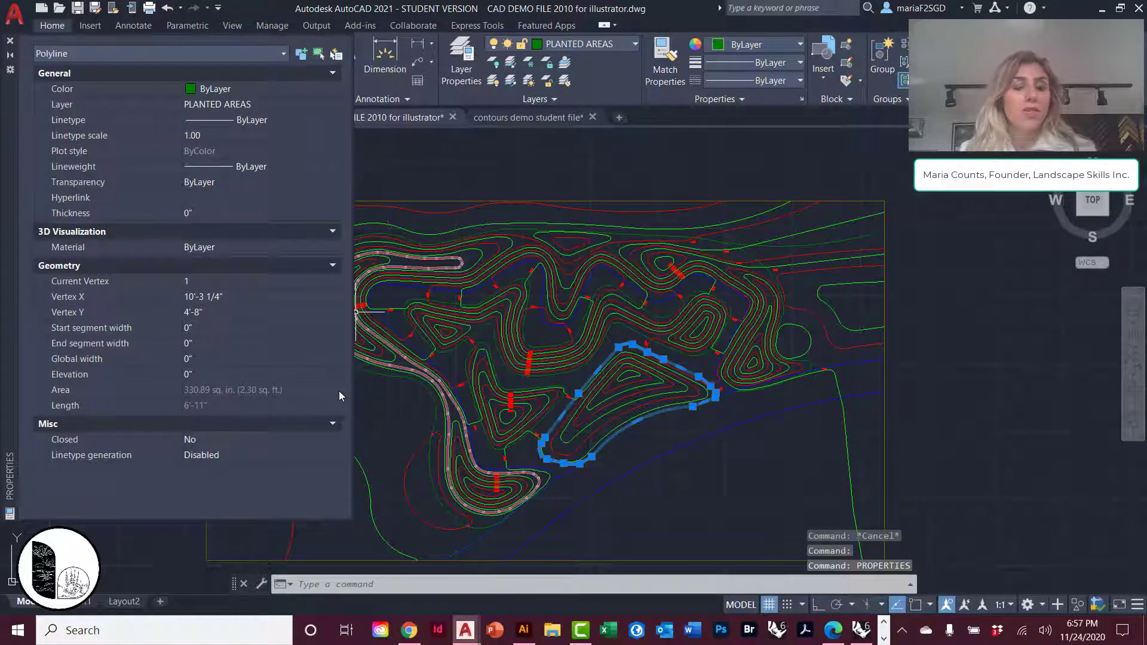
left_click(10, 42)
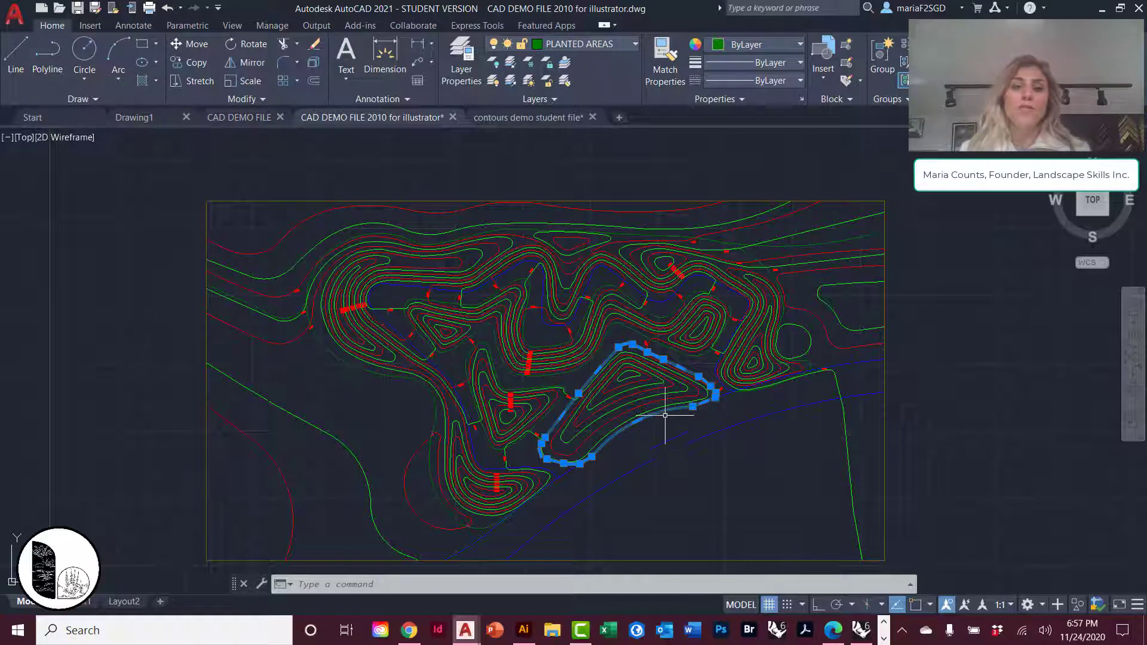
key("Escape")
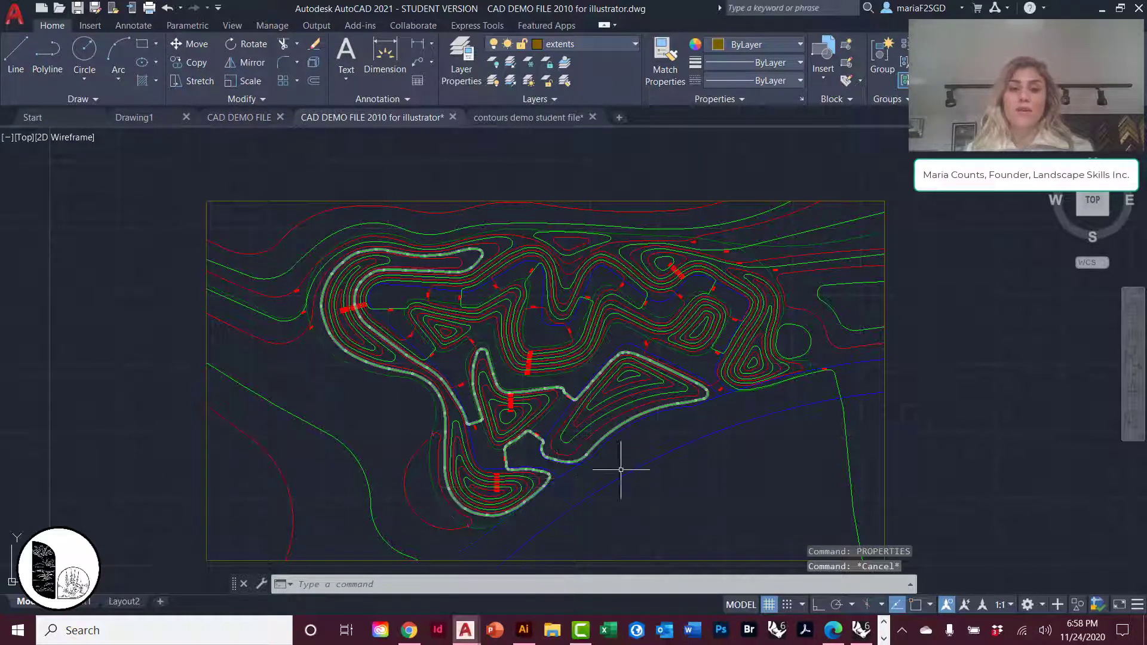
left_click(532, 632)
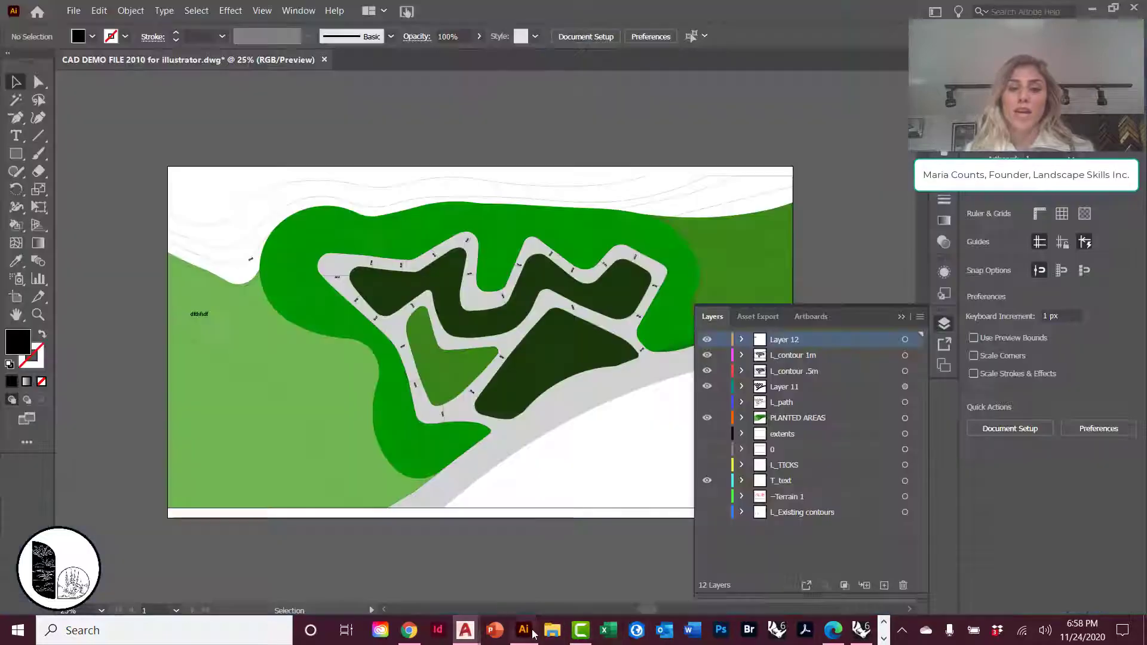